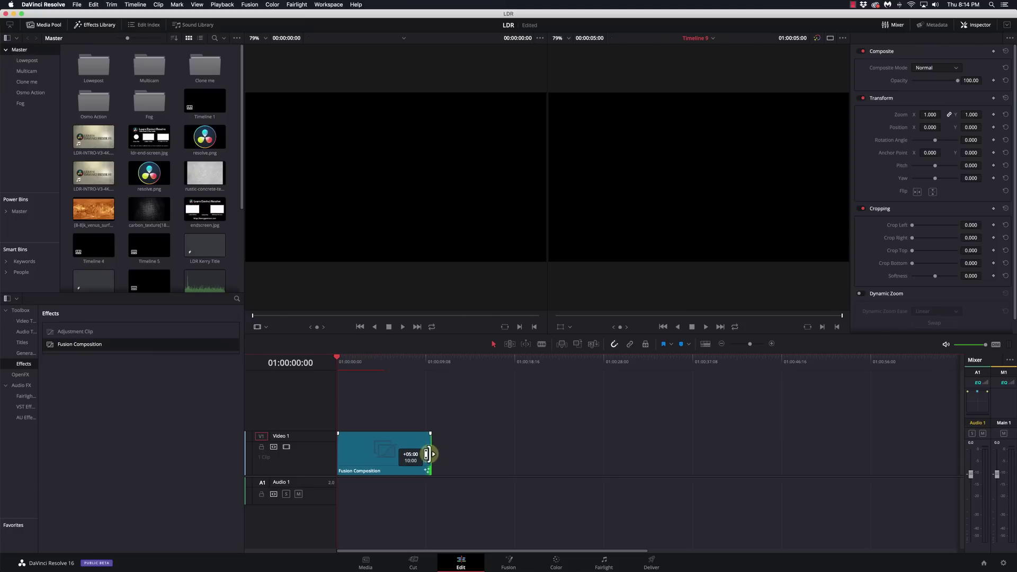
- Open the Fusion composition clip on the Fusion page and move the MediaOut1 node away to free up working space
left_click(367, 363)
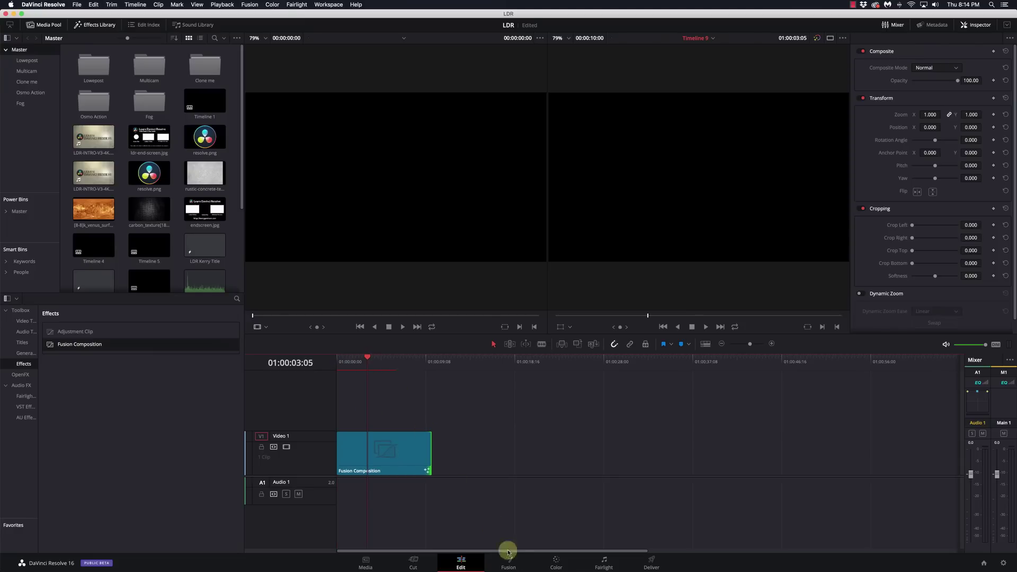
left_click(510, 565)
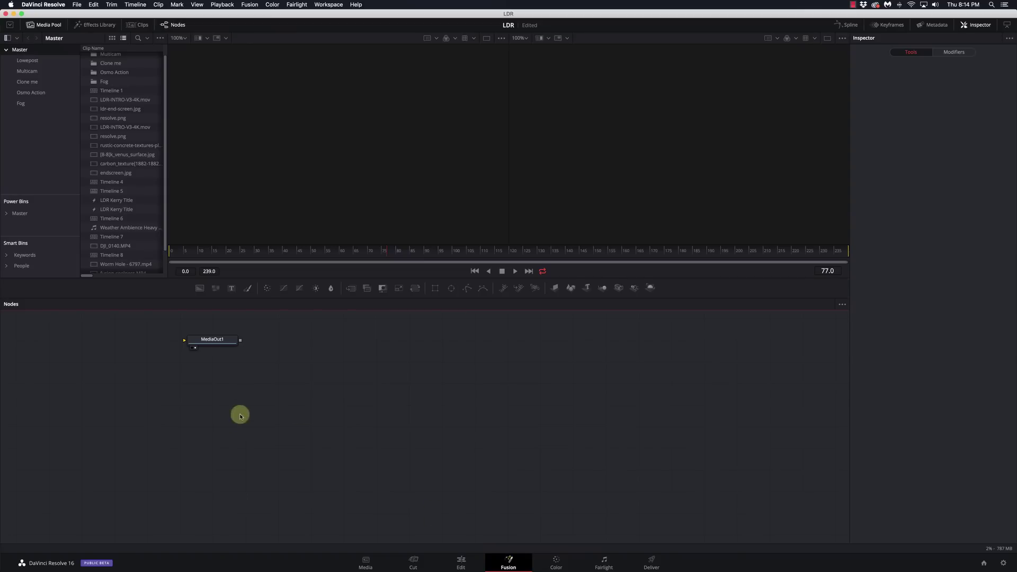
left_click_drag(220, 341, 692, 465)
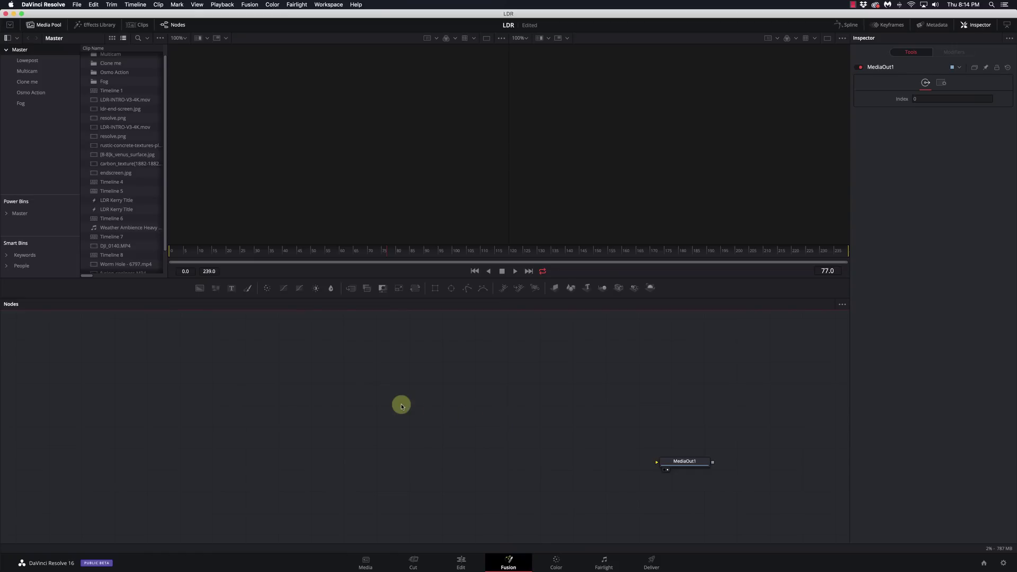
- Add a FastNoise node to the empty area of the node graph
key("shift+space")
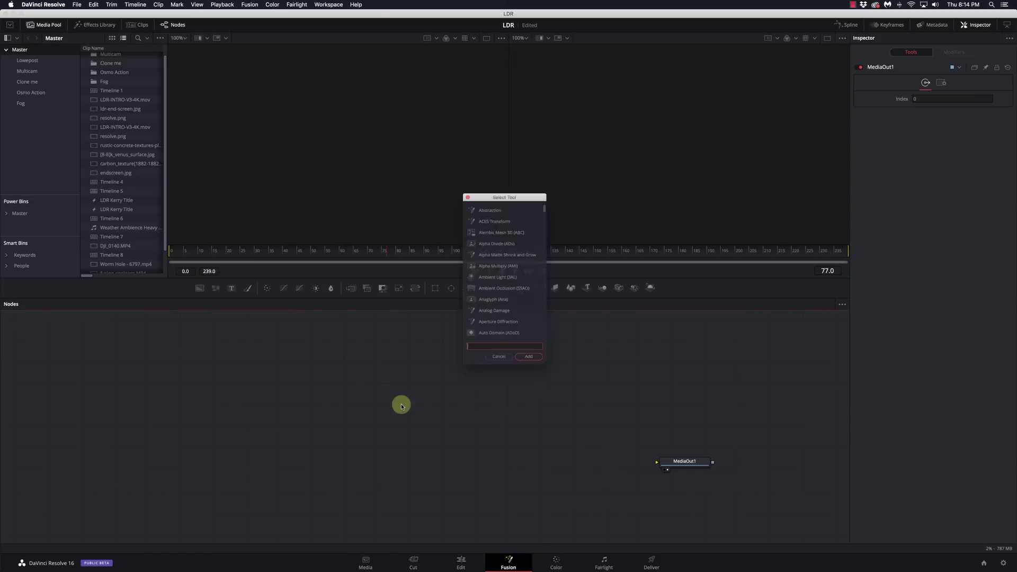
type("fast")
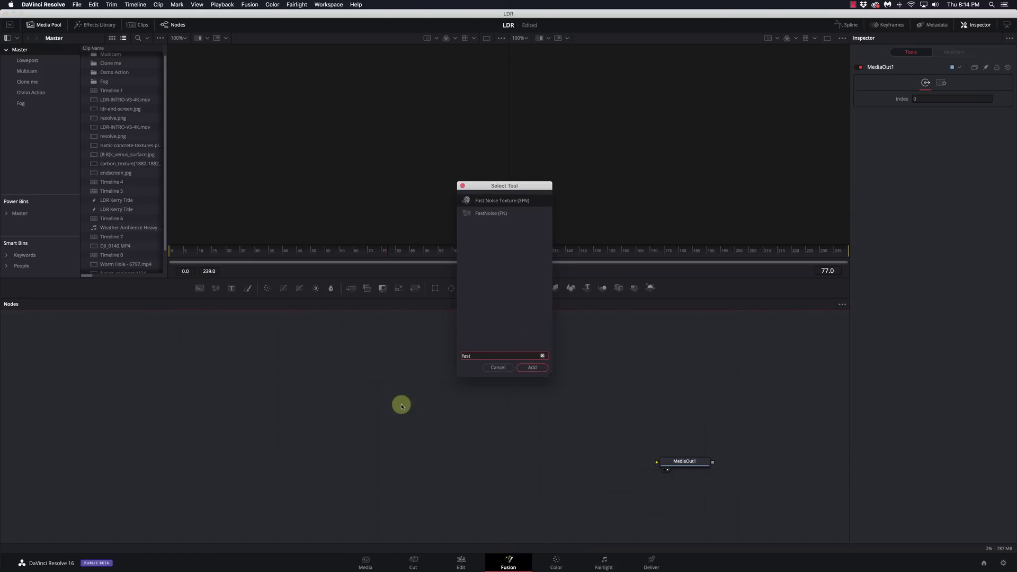
key("Down")
key("Return")
- Add a Saver node fed by FastNoise1 and place it slightly above and beyond the noise node
key("shift+space")
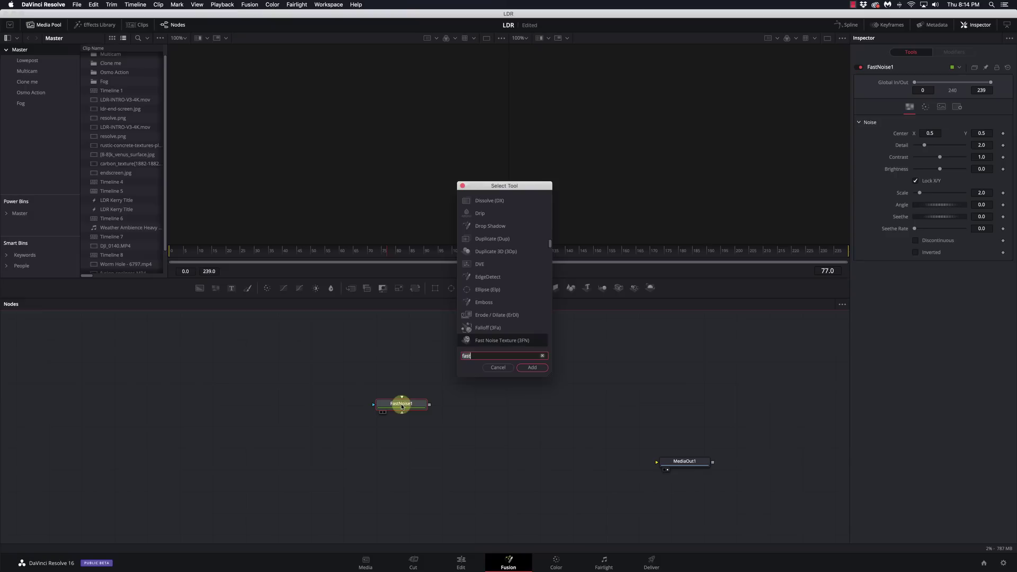
type("saver")
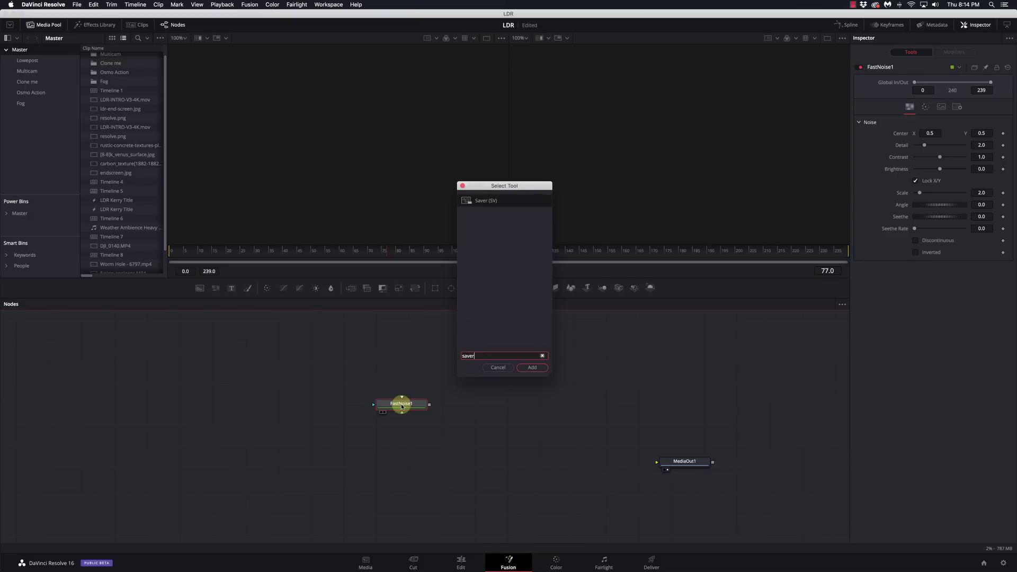
key("Return")
left_click_drag(468, 408, 490, 385)
- Set the FastNoise1 image size to 200 pixels wide and 200 pixels high
left_click(418, 403)
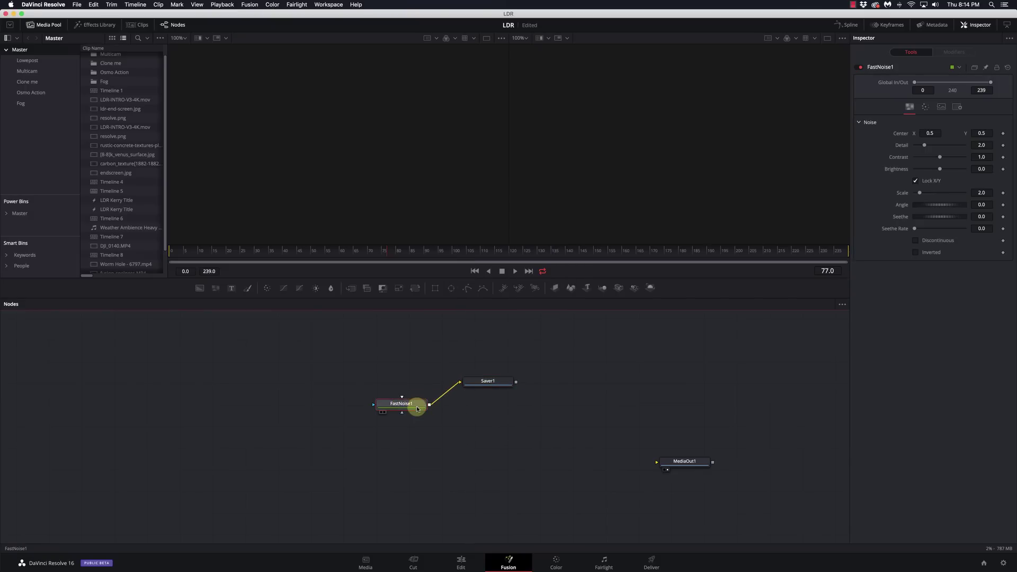
left_click(941, 107)
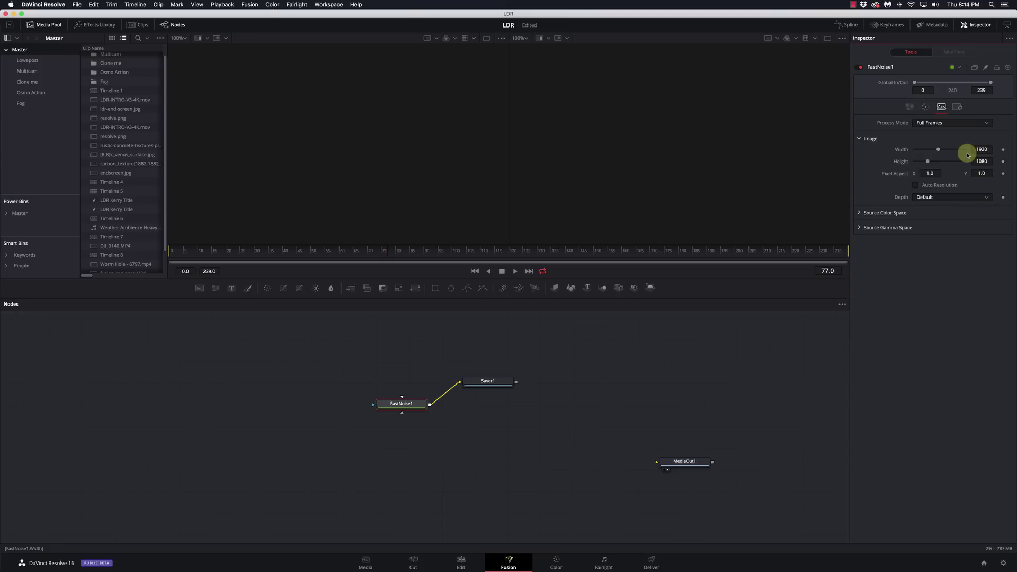
left_click(981, 149)
type("230")
key("Tab")
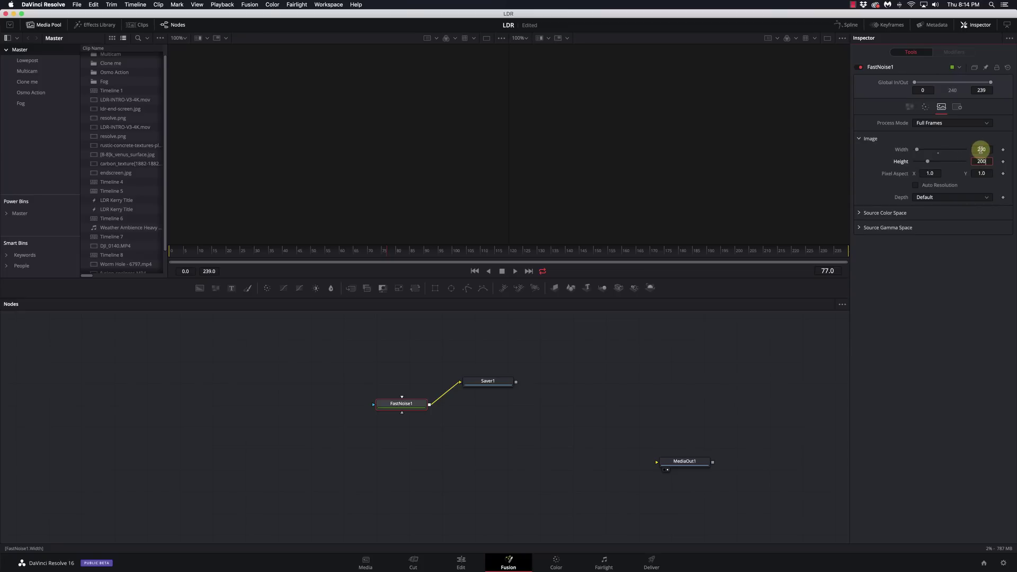
key("Tab")
- Show FastNoise1 in the first viewer and set its noise Detail to 5 and Seethe to 0.1
left_click(910, 107)
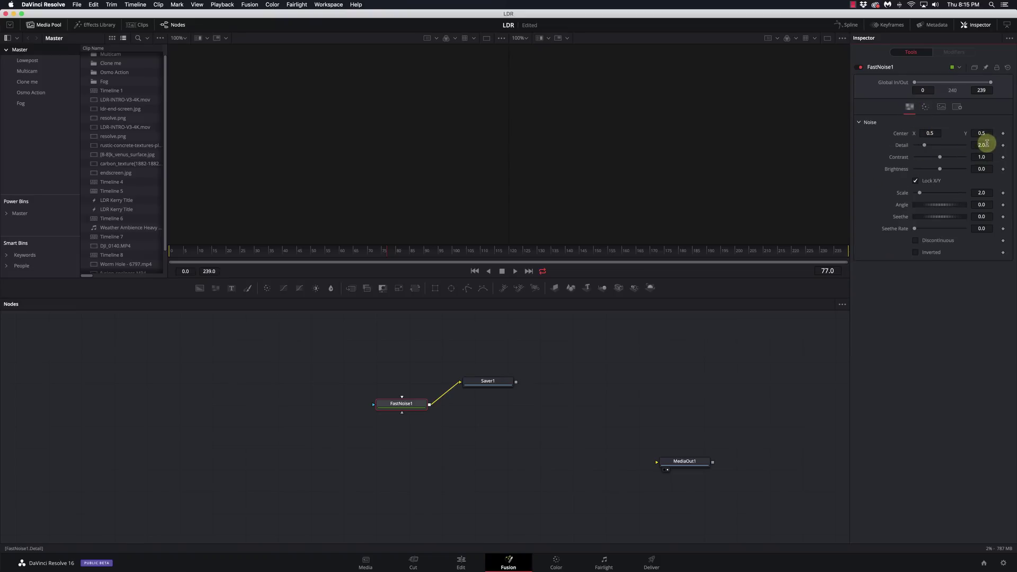
left_click(403, 405)
key("1")
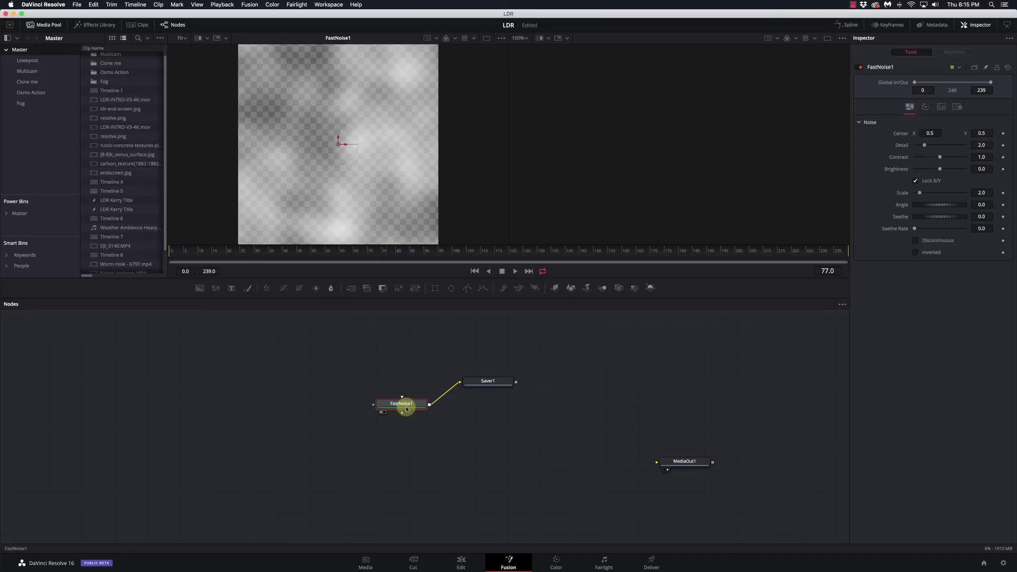
left_click(989, 146)
type("5")
key("Tab")
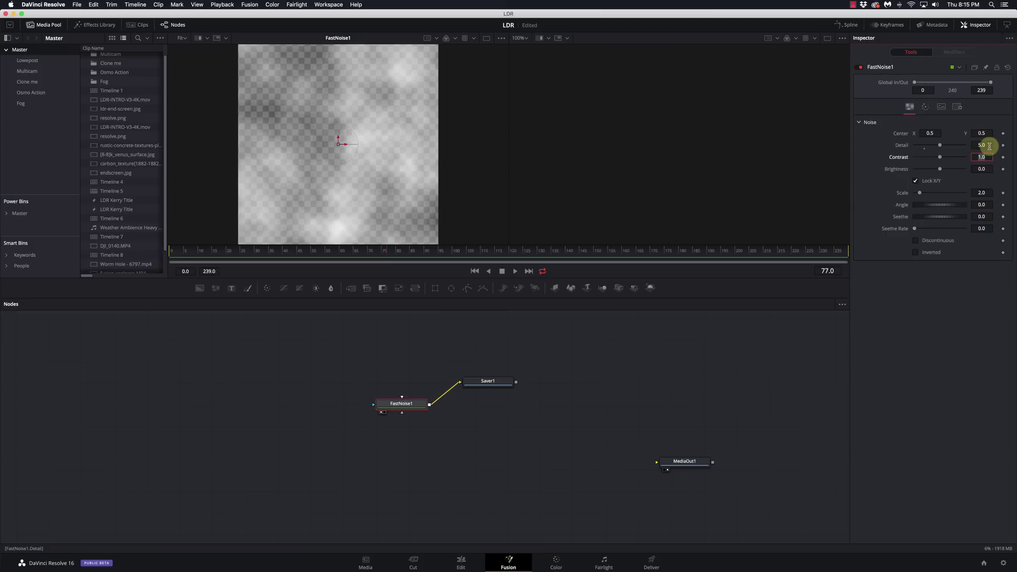
left_click(985, 216)
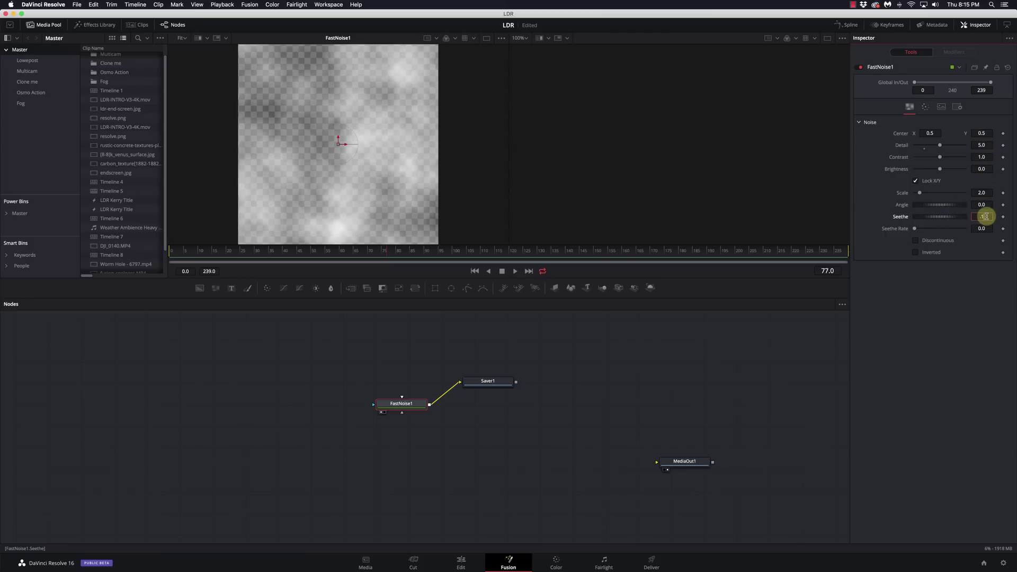
key("Tab")
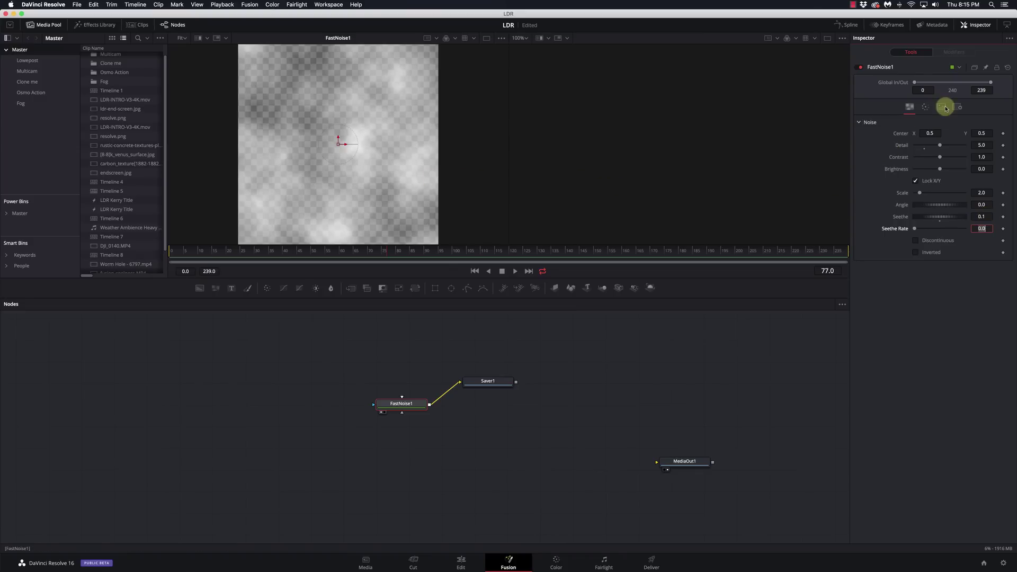
- Change the FastNoise1 color type to Gradient with the Radial gradient type
left_click(925, 107)
left_click(926, 123)
left_click(932, 143)
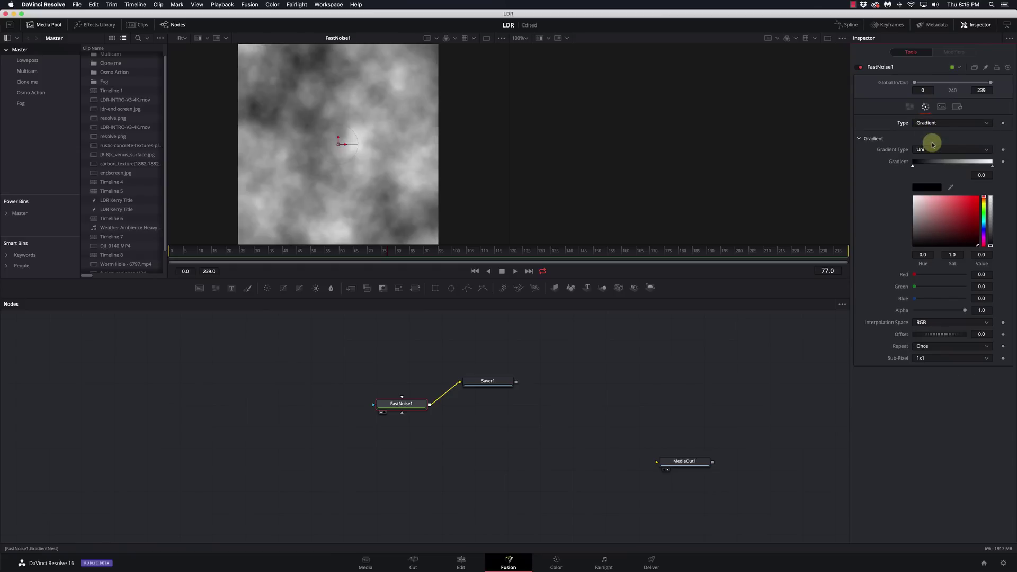
left_click(931, 150)
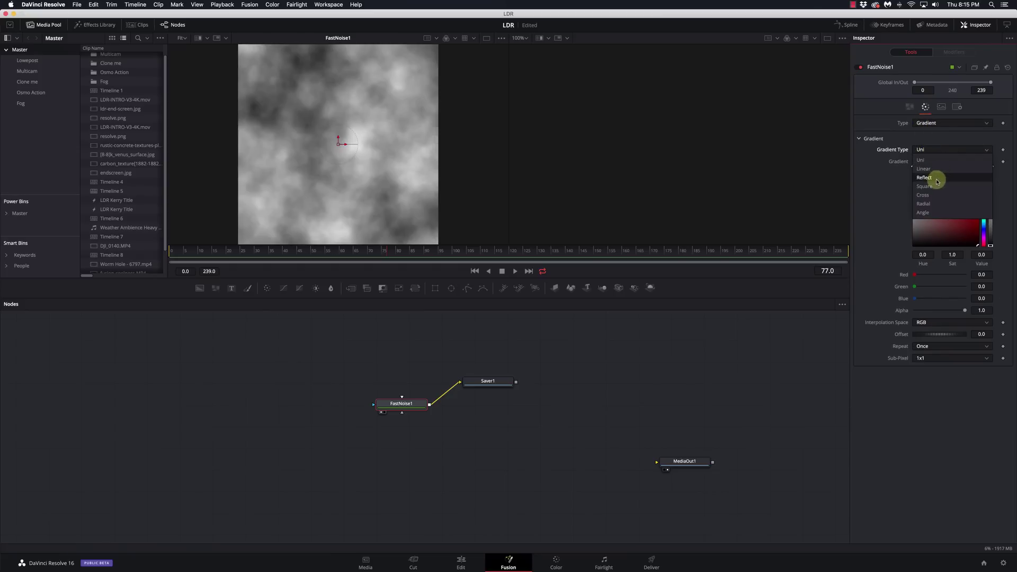
left_click(933, 204)
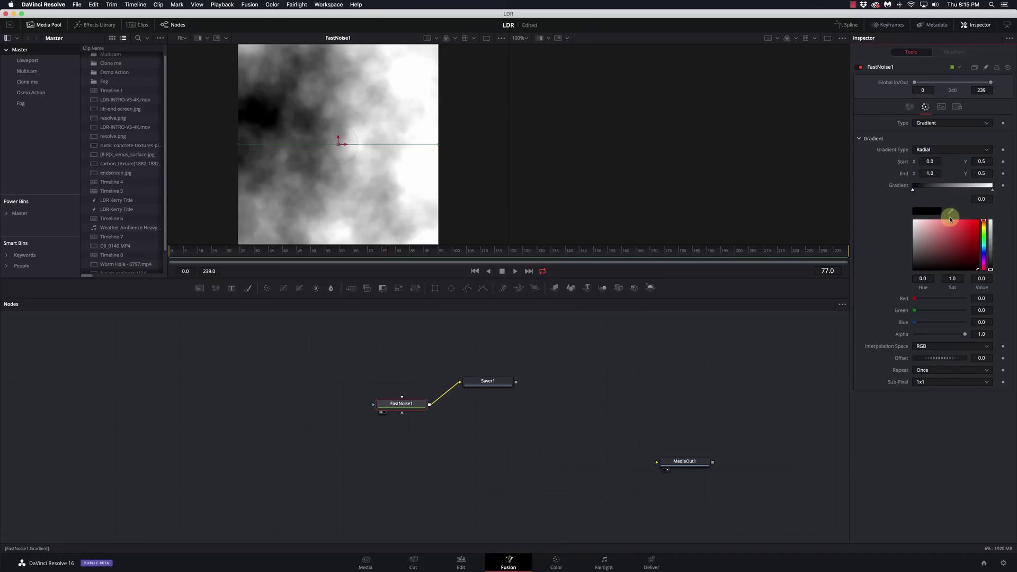
- Color the gradient's start stop mid gray, about 0.583, and its end stop black
left_click_drag(926, 244, 912, 241)
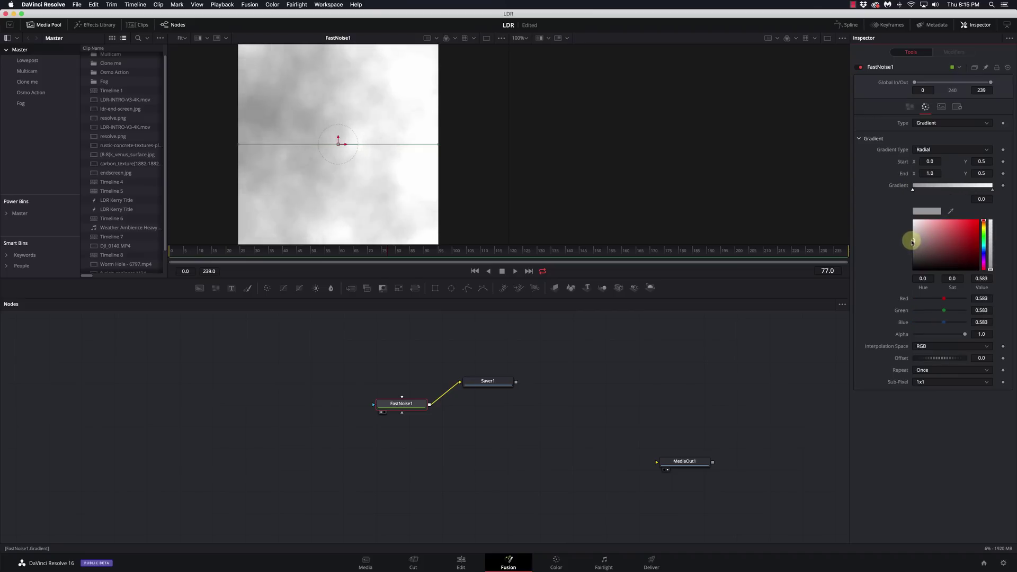
left_click(992, 189)
left_click_drag(920, 256, 902, 277)
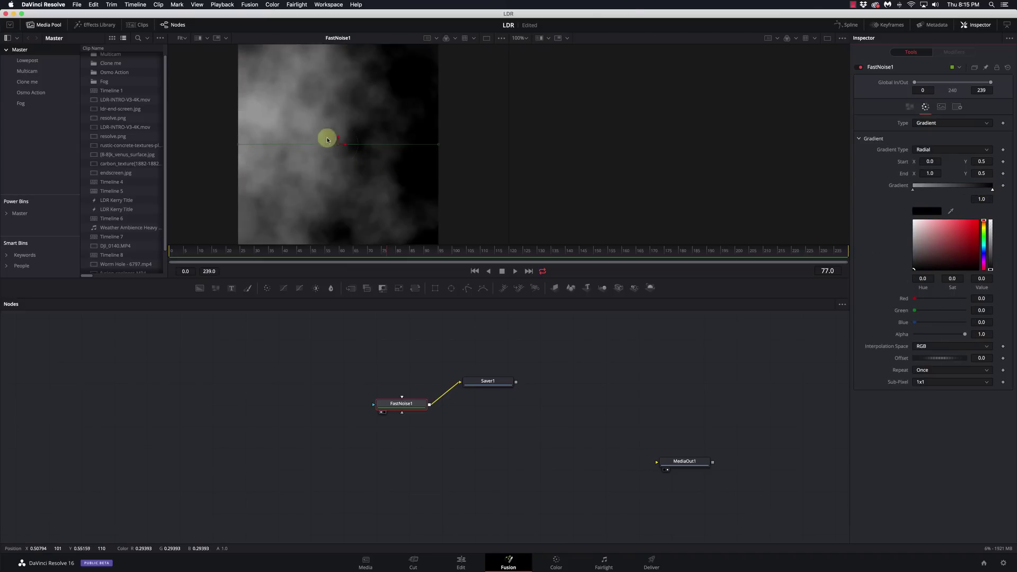
- Center the radial gradient's start in the image, pull its end in to about X 0.87, and set the black stop's alpha to 0
left_click_drag(241, 143, 341, 145)
left_click_drag(435, 143, 412, 145)
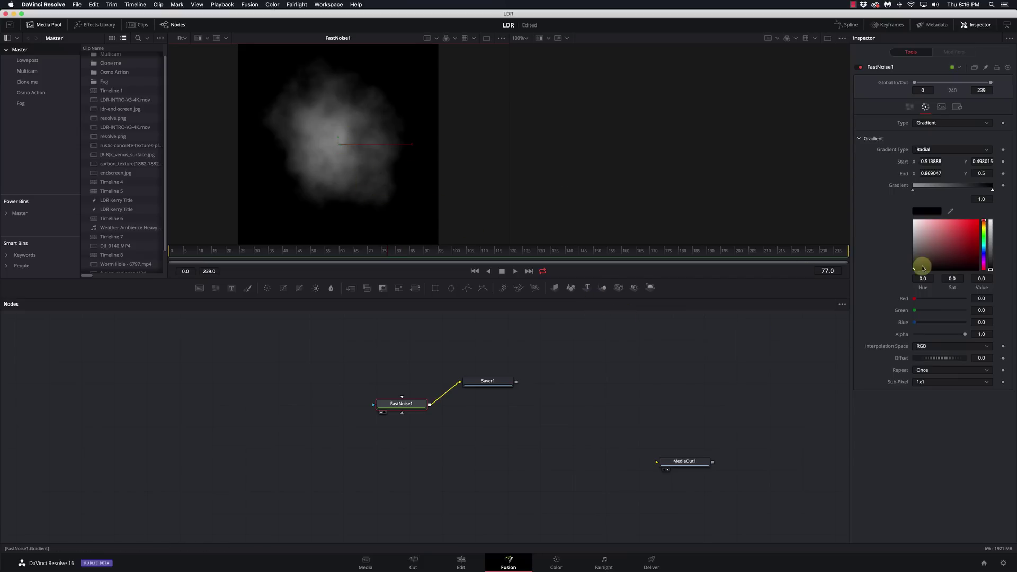
left_click_drag(965, 334, 901, 332)
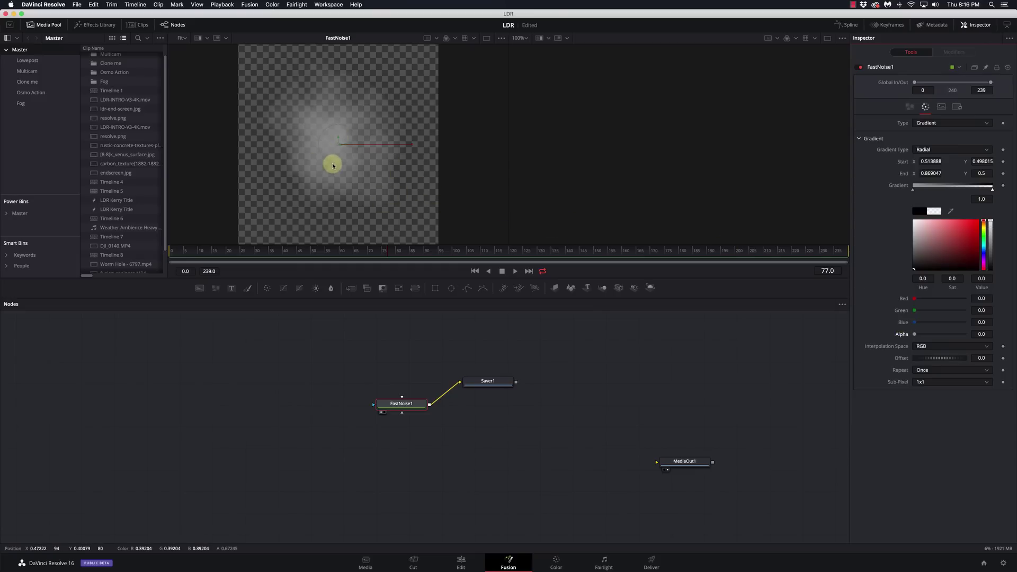
- Browse for the Saver1 output location and create a new folder named Noise on the Desktop
left_click(486, 384)
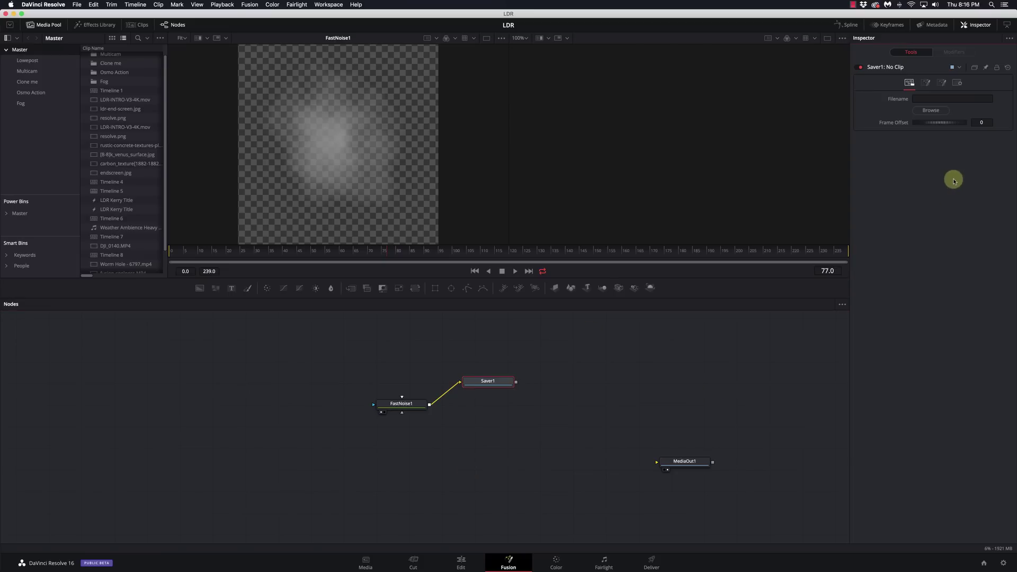
left_click(919, 116)
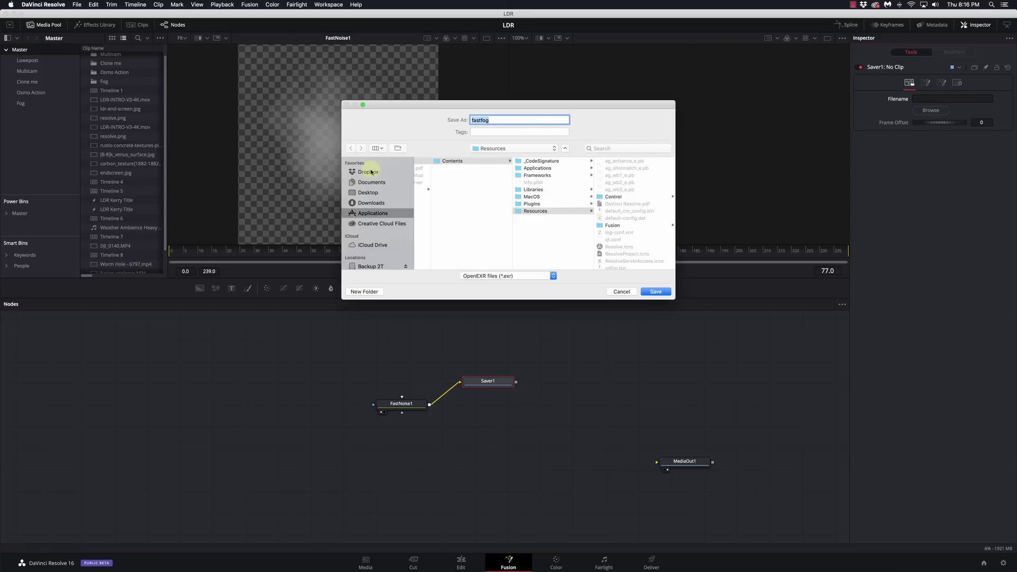
left_click(368, 193)
left_click(369, 292)
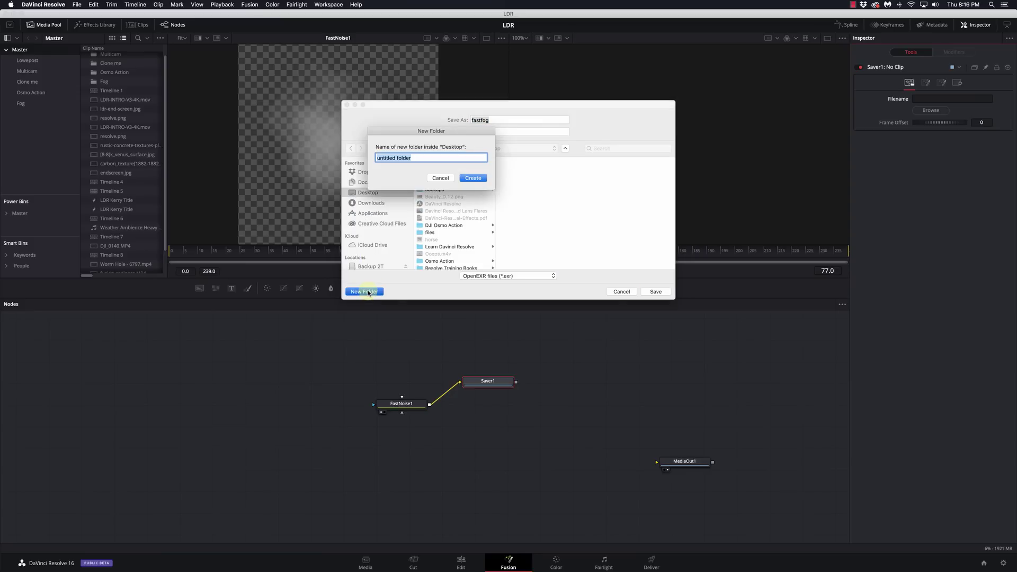
type("Noise")
key("Return")
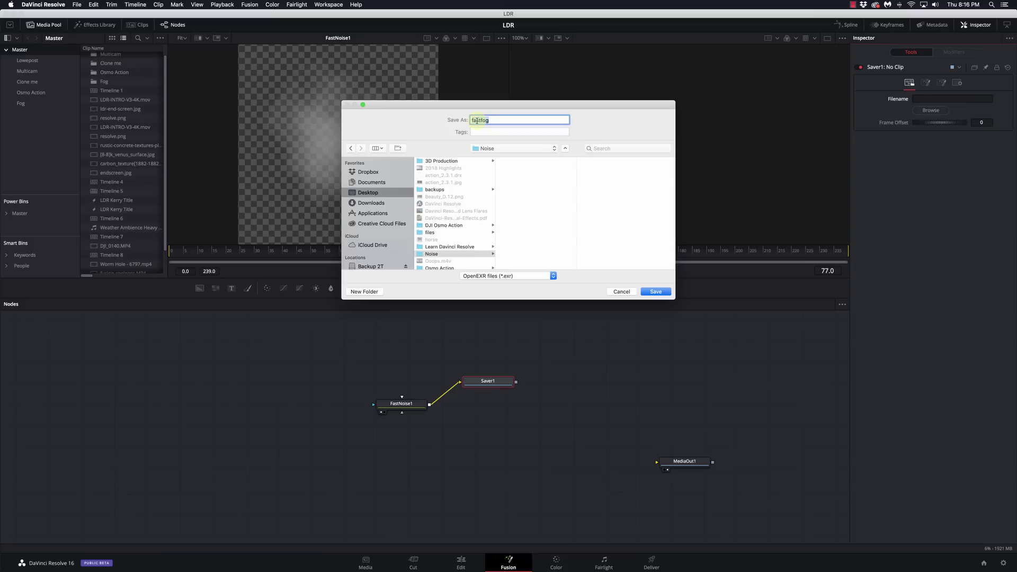
- Save the Saver output as fastfog in the Noise folder, using the OpenEXR file type
left_click(655, 292)
left_click_drag(655, 292, 581, 277)
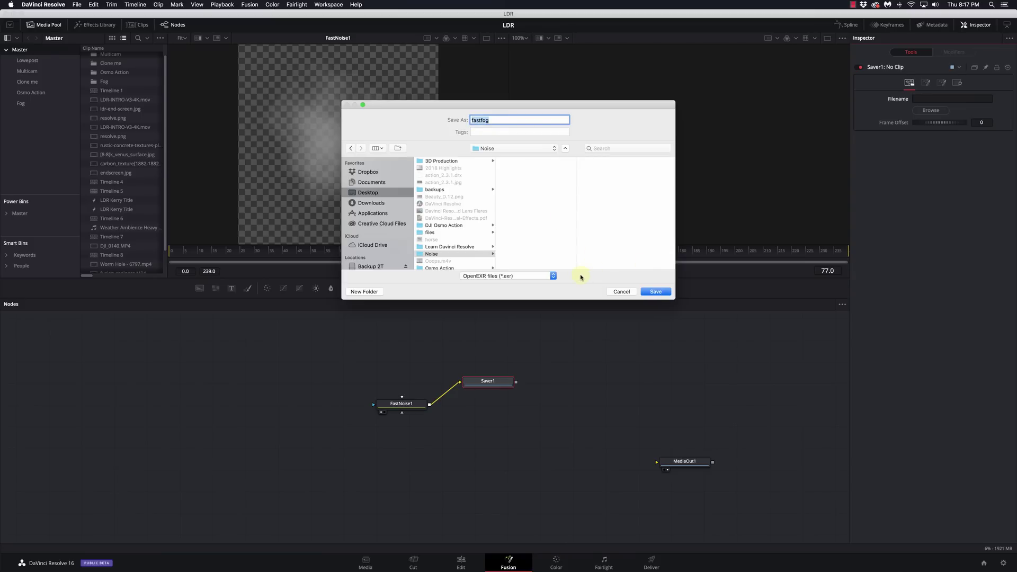
left_click(555, 277)
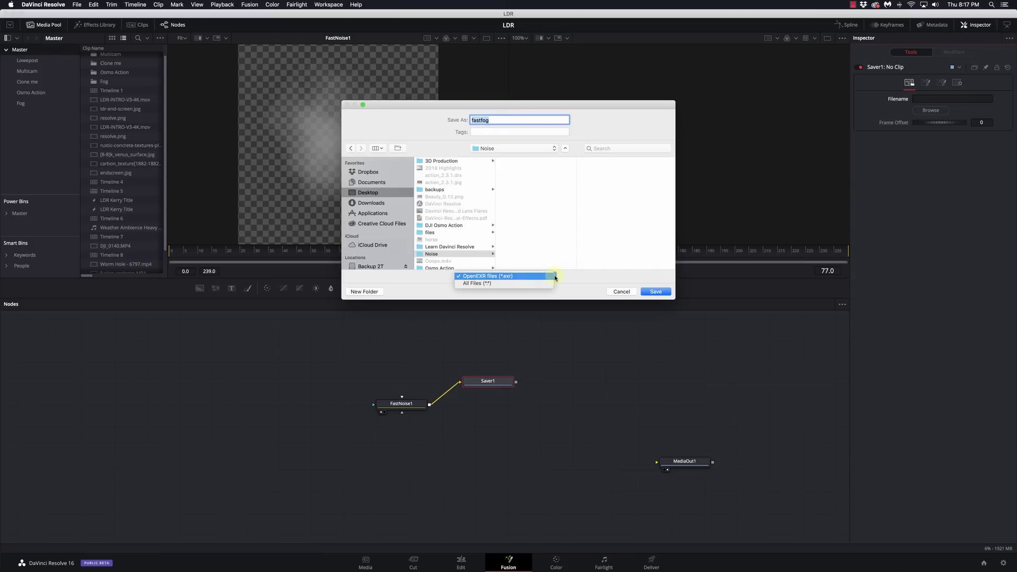
left_click(518, 276)
left_click(655, 291)
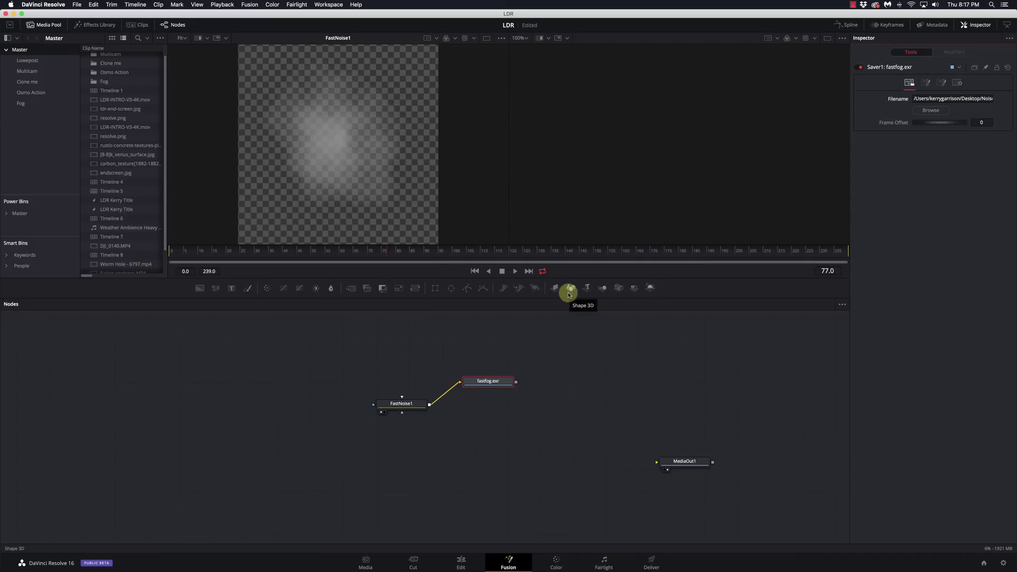
- Render all savers to write the fastfog image sequence and dismiss the completion report
left_click(250, 4)
left_click(282, 62)
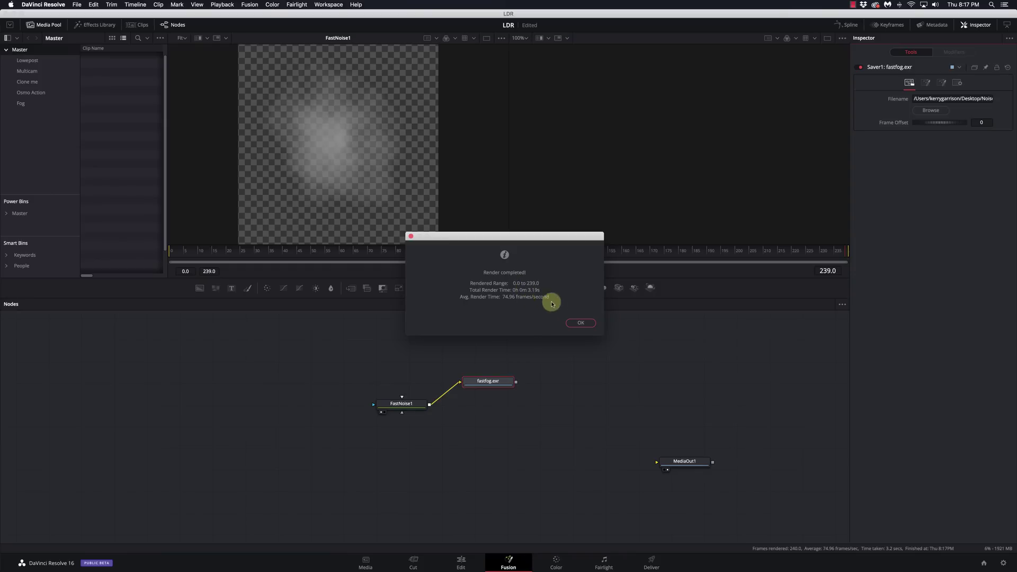
left_click(582, 324)
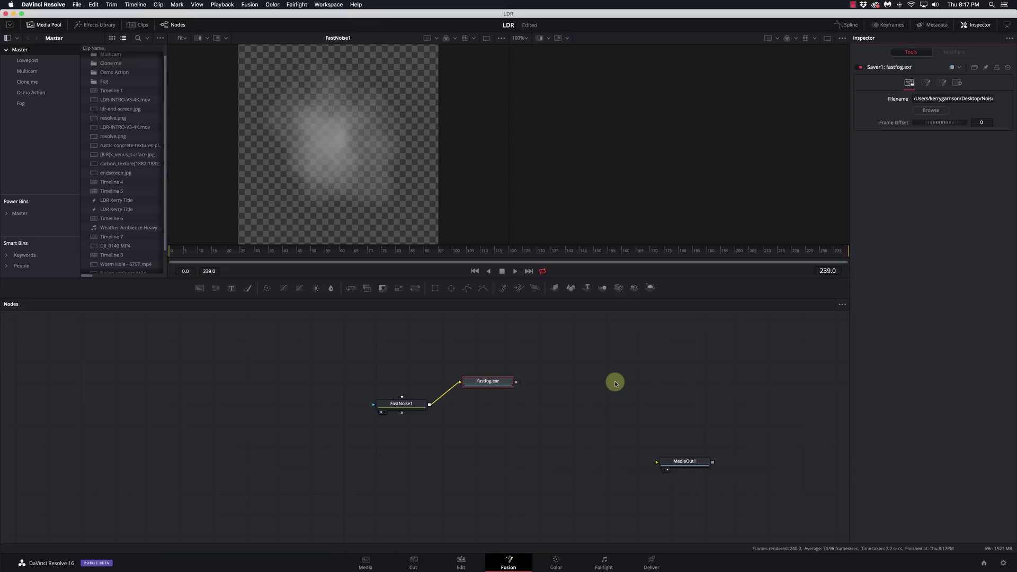
- Delete the FastNoise1 and fastfog.exr saver nodes, keeping MediaOut1
left_click_drag(541, 449, 359, 359)
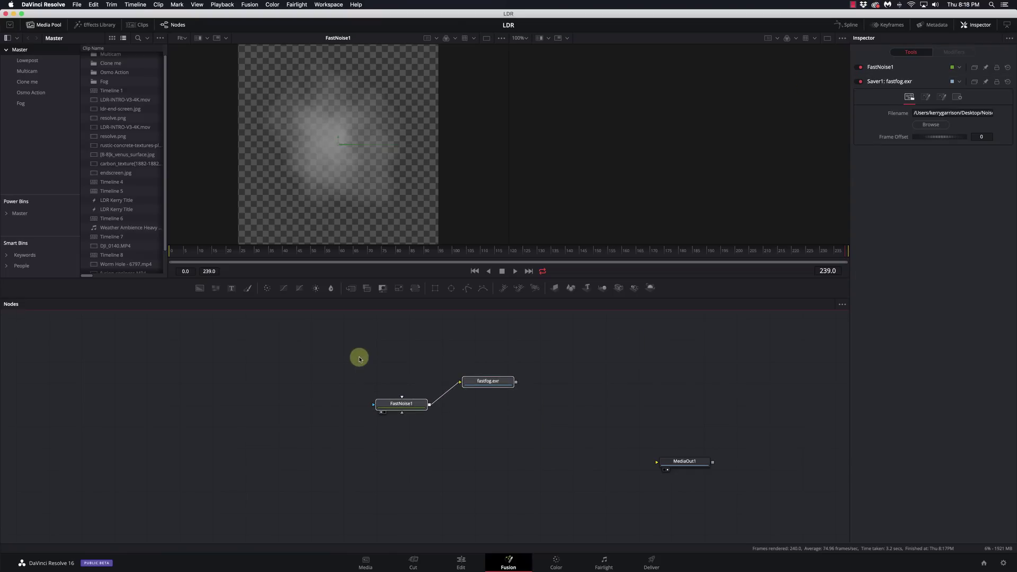
key("Delete")
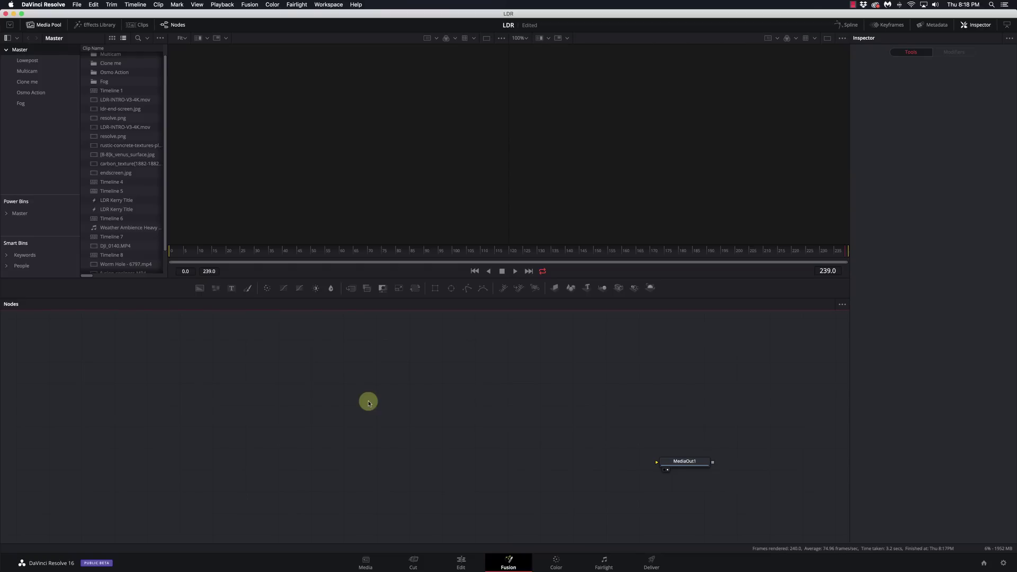
- Add a Text 3D node to the empty area of the node graph
right_click(368, 403)
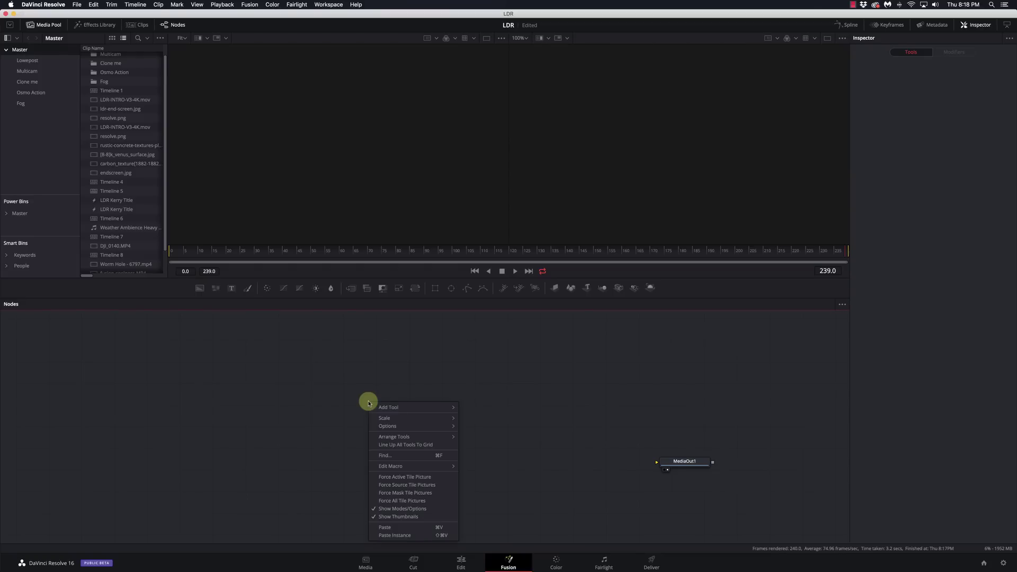
left_click(384, 390)
key("shift+space")
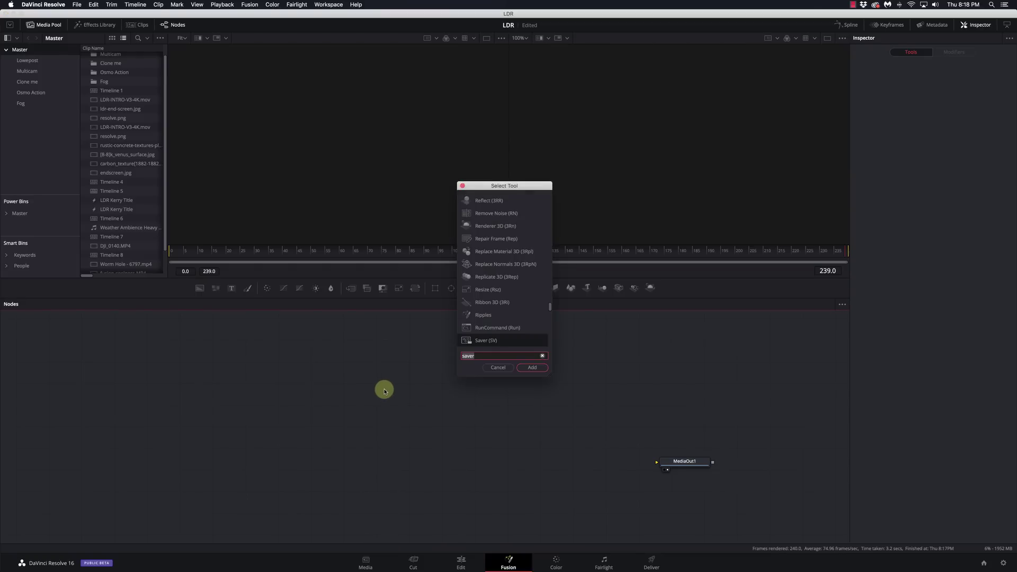
type("text")
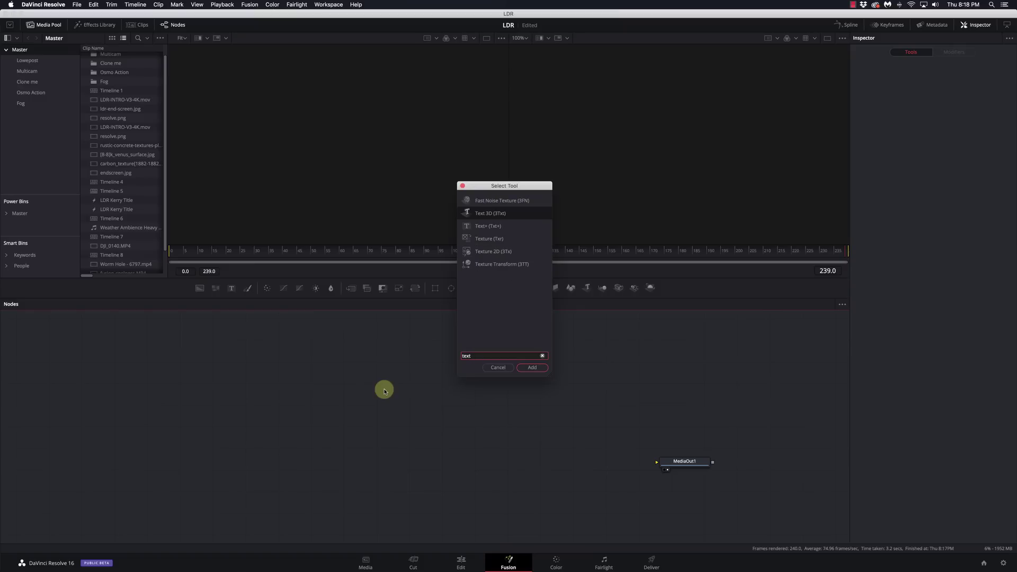
key("Return")
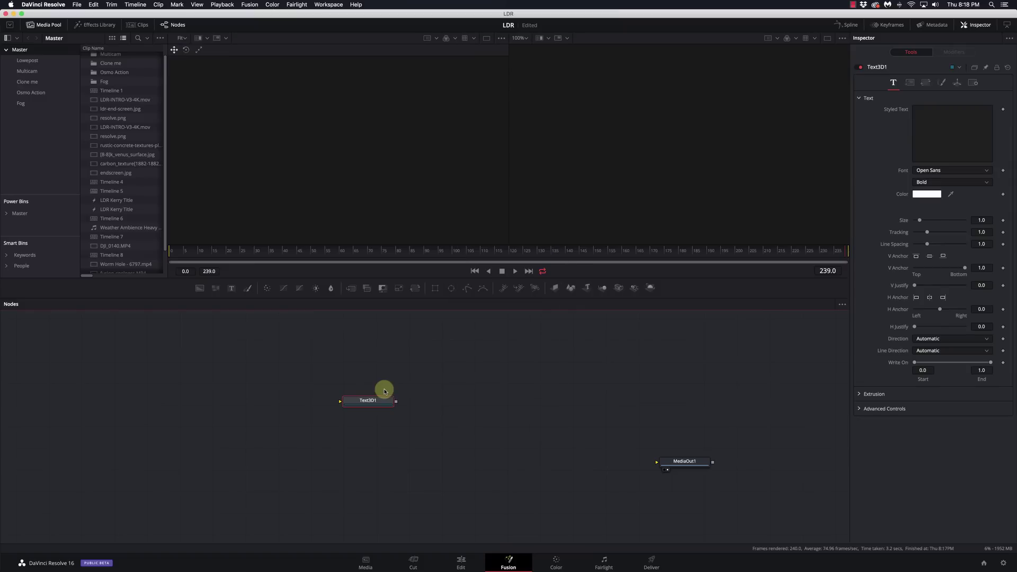
- Set the 3D text to FOGGY with an extrusion depth of about 0.1165, and show it in the first viewer
left_click(929, 133)
type("FOGGY")
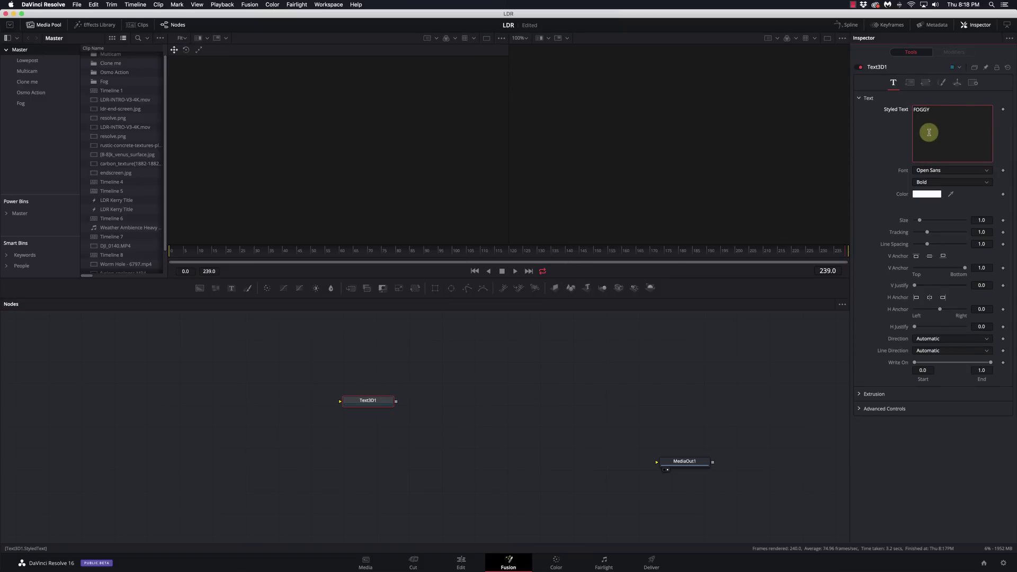
left_click(349, 409)
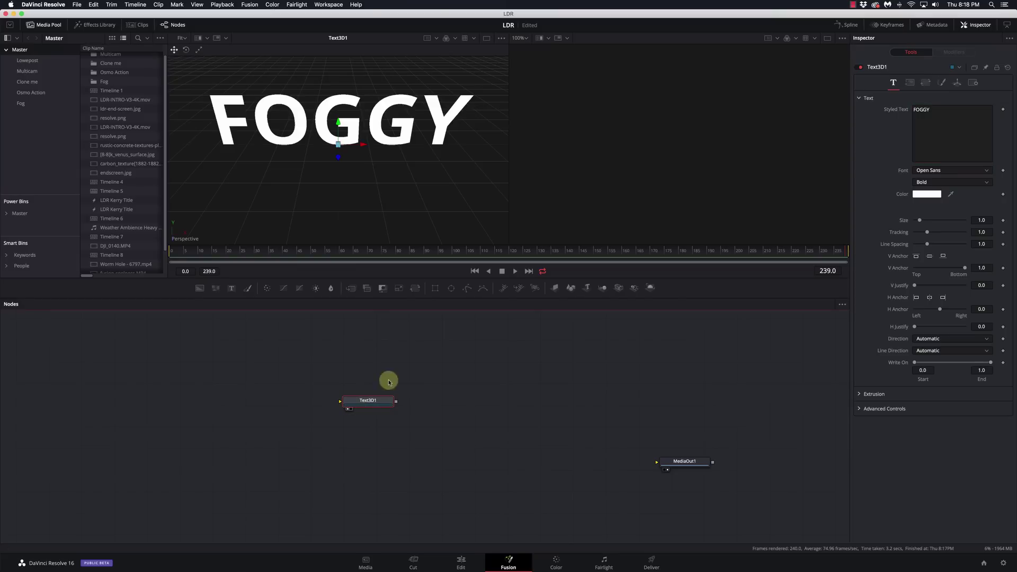
left_click(860, 394)
left_click_drag(915, 418, 946, 417)
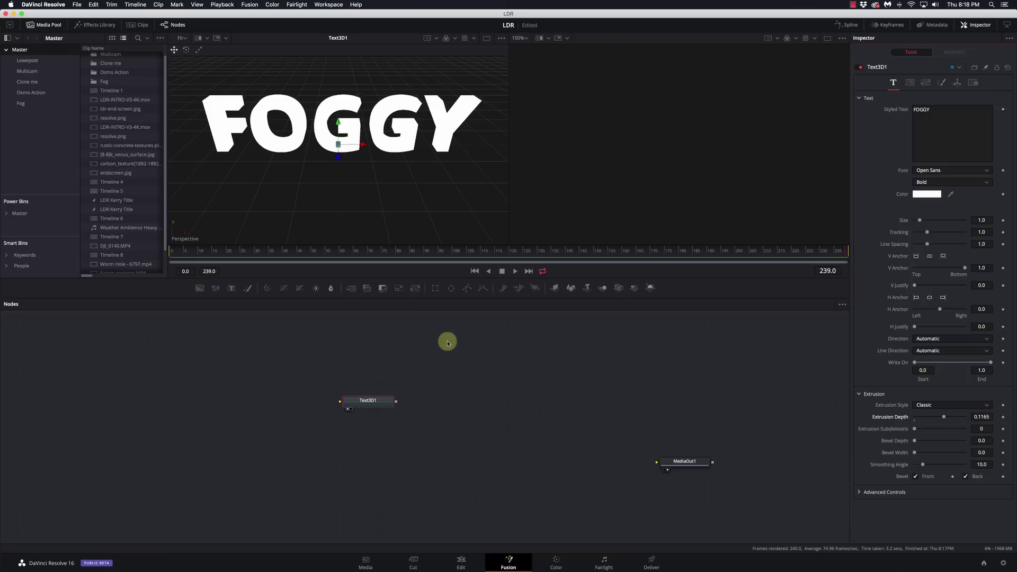
- Add a Merge 3D node connected after Text3D1
left_click(381, 402)
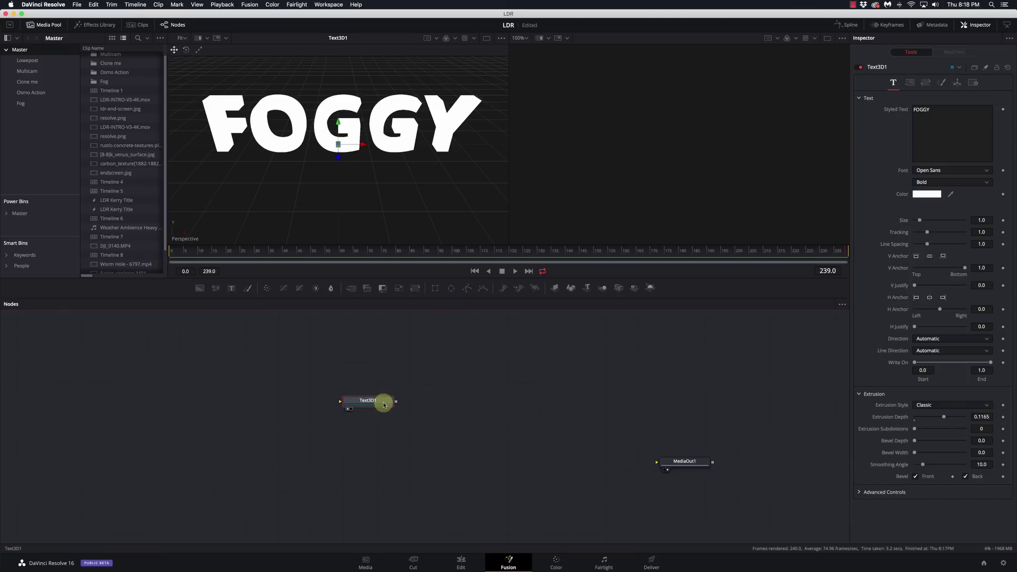
key("shift+space")
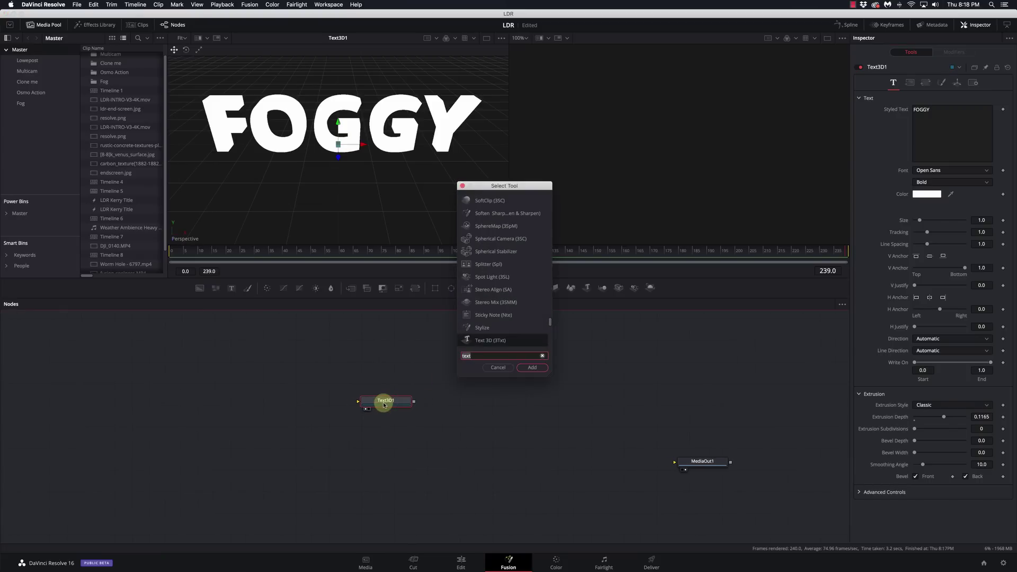
type("merg")
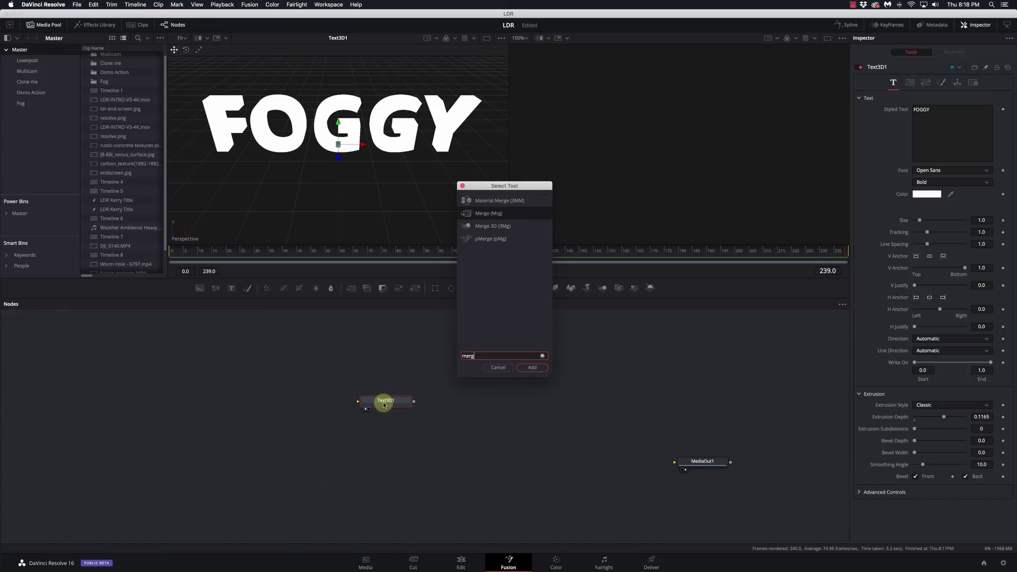
key("Down")
key("Return")
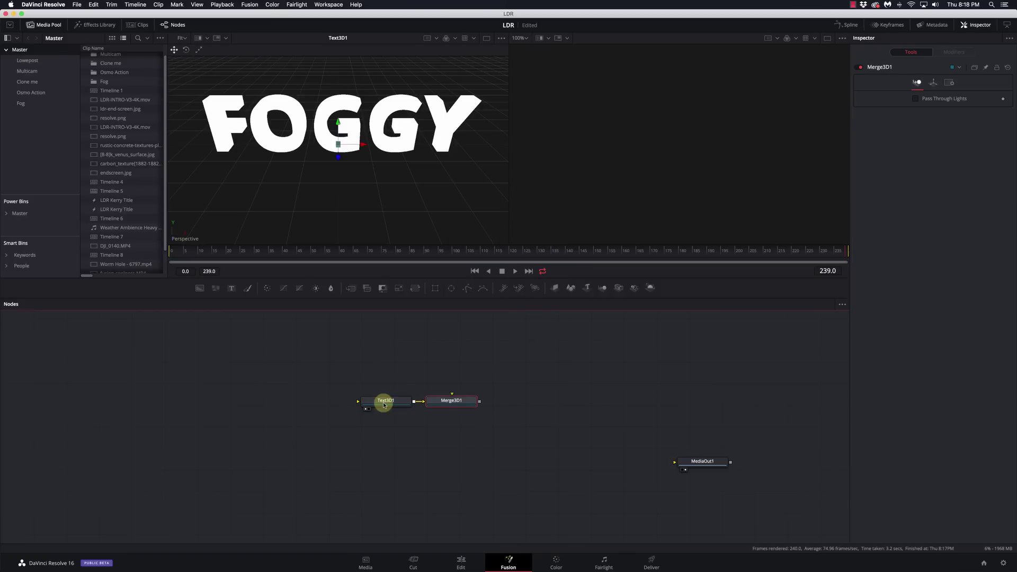
- Add a Renderer 3D node after Merge3D1 and connect its output to MediaOut1
key("shift+space")
type("render")
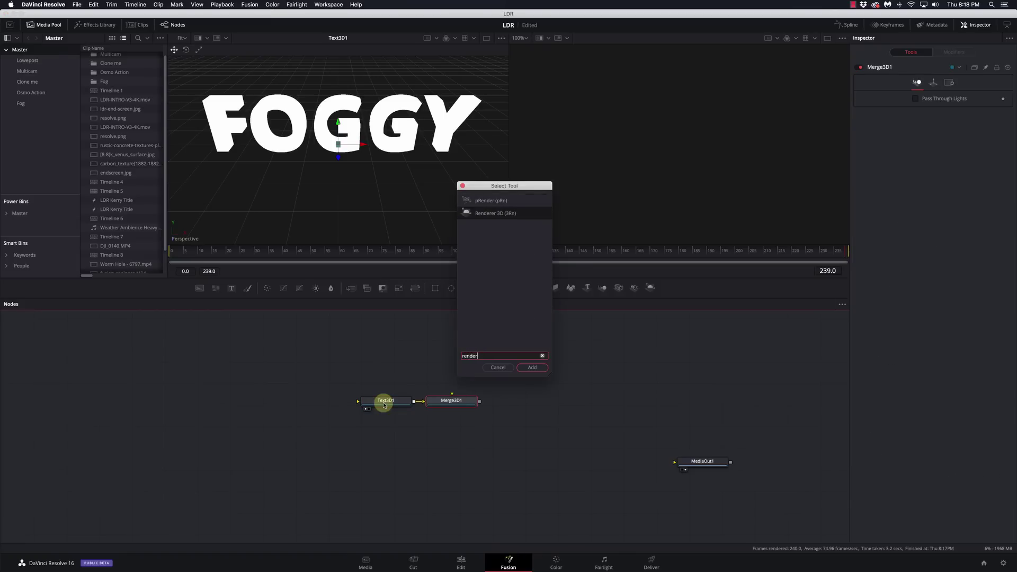
key("Return")
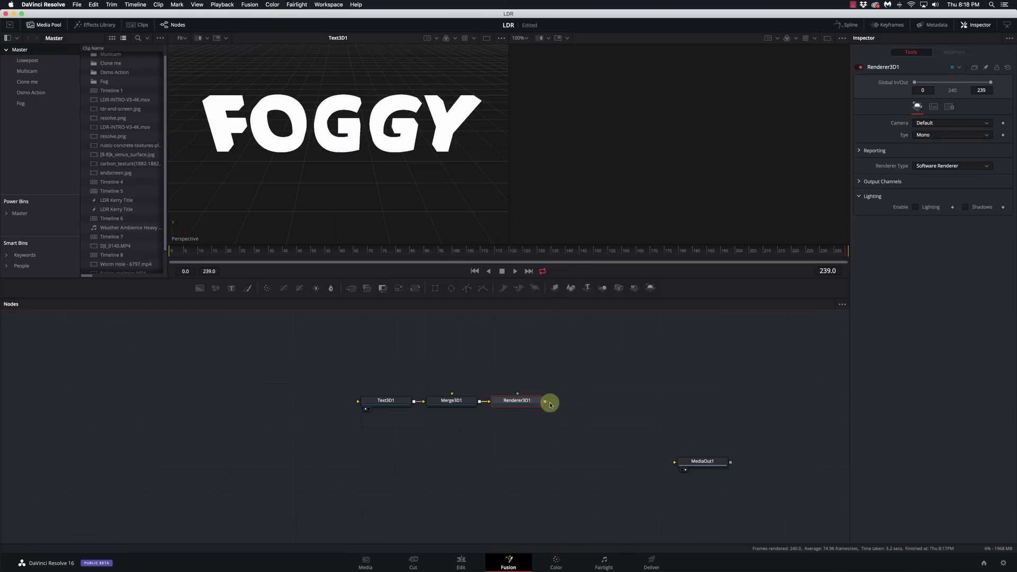
left_click_drag(544, 401, 713, 463)
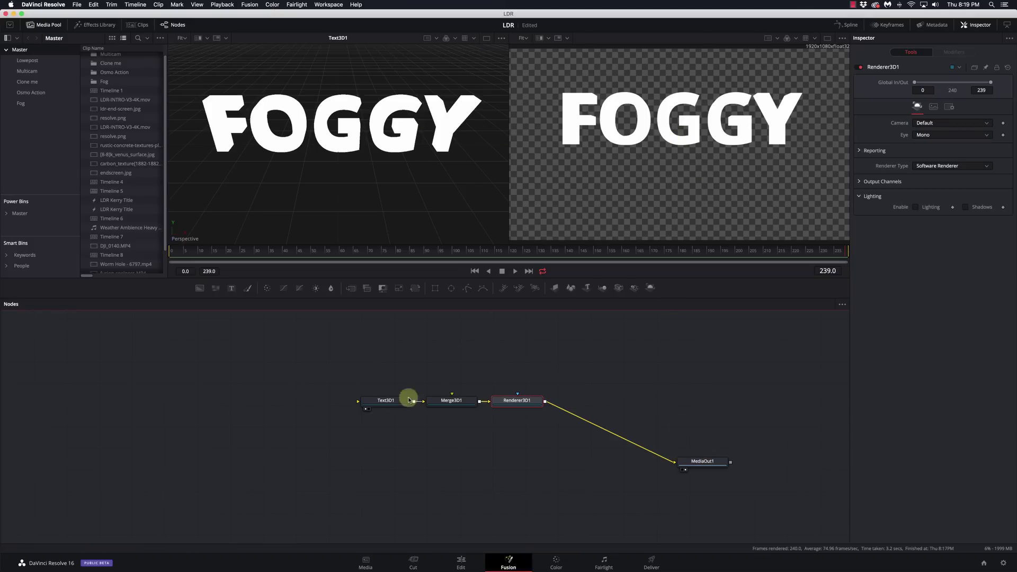
- Move the FOGGY text down along its Y axis to roughly the middle of the frame
left_click(388, 400)
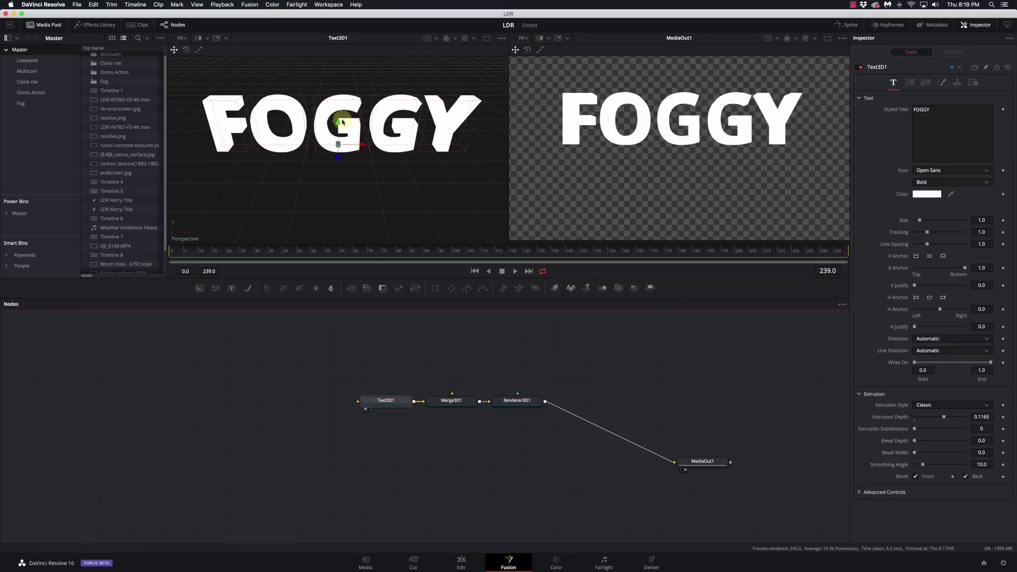
left_click_drag(339, 127, 343, 159)
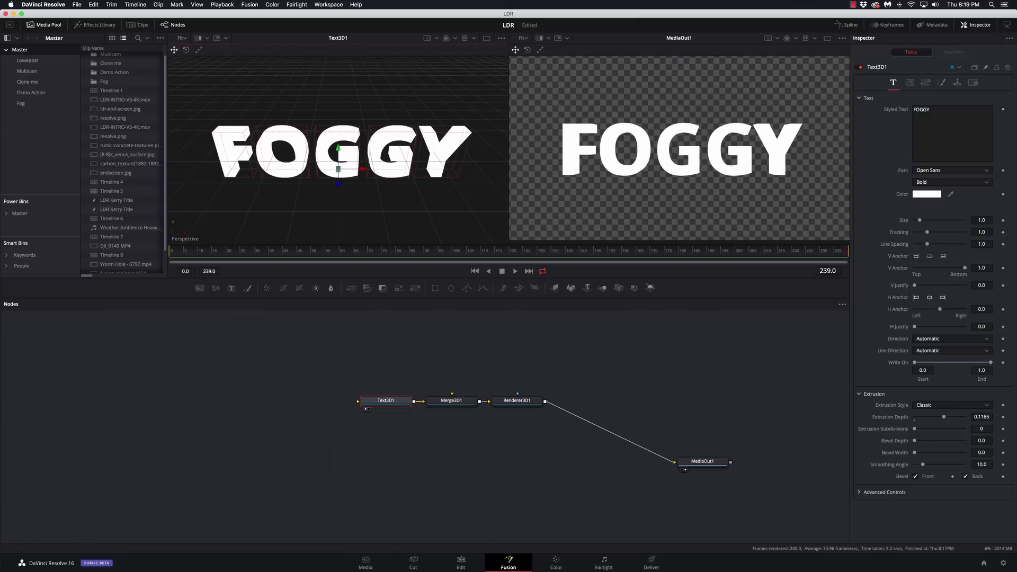
- Add a pEmitter above the text node chain with a pRender connected after it, and save the project
left_click(503, 288)
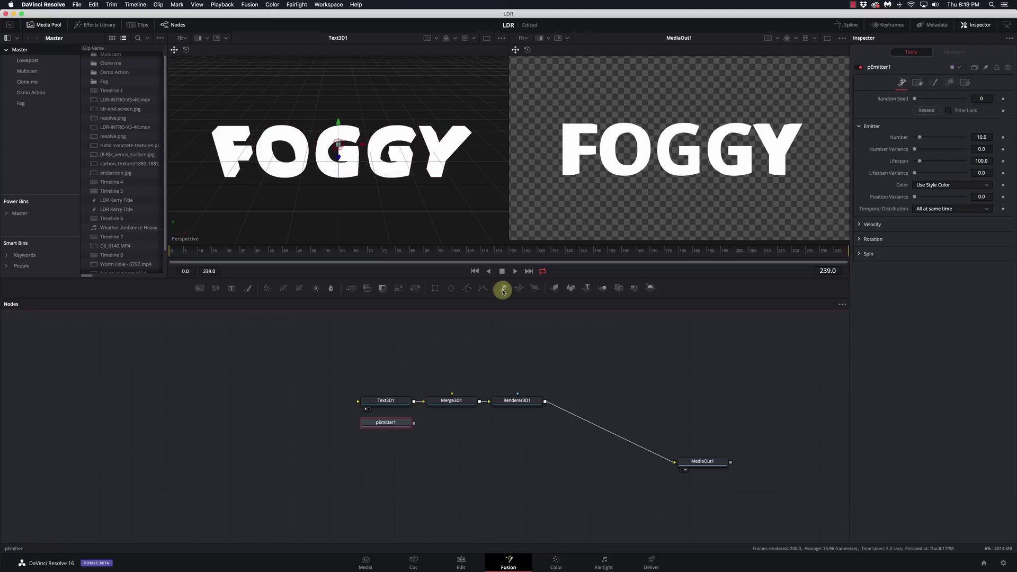
left_click_drag(392, 423, 440, 349)
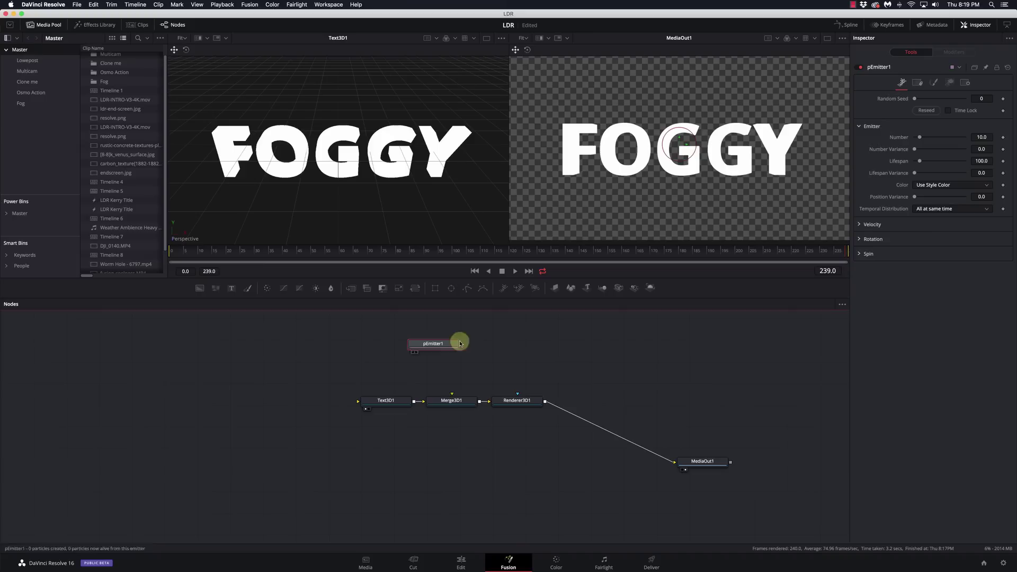
left_click(536, 289)
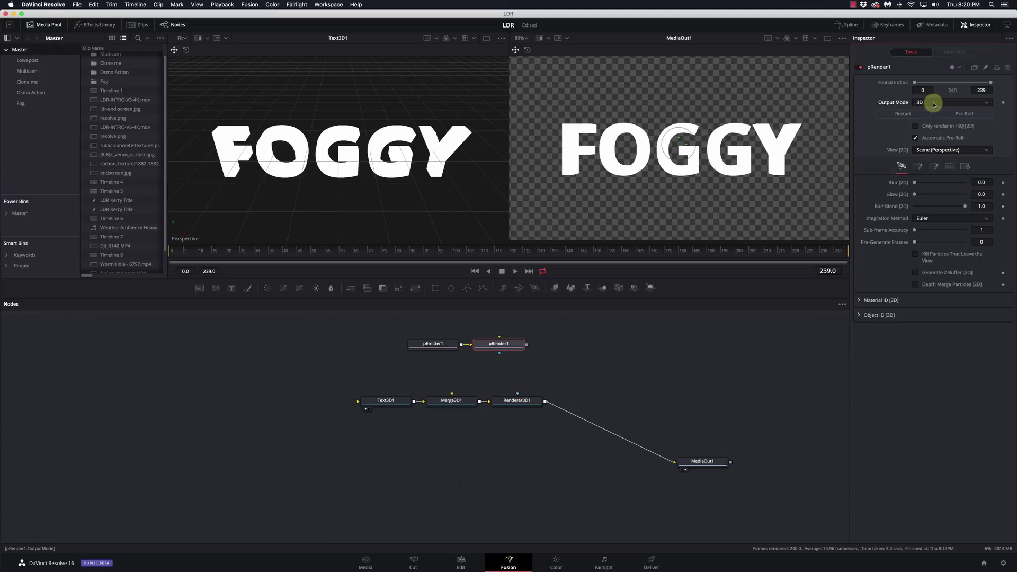
key("super+s")
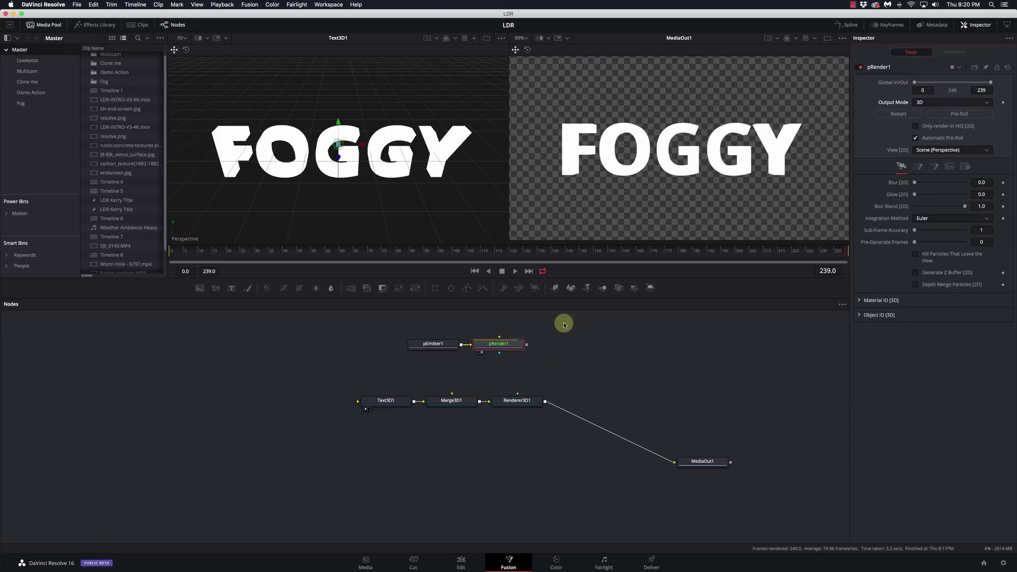
- Show pRender1 in the second viewer, switch to a single viewer and frame the emitter closely
key("2")
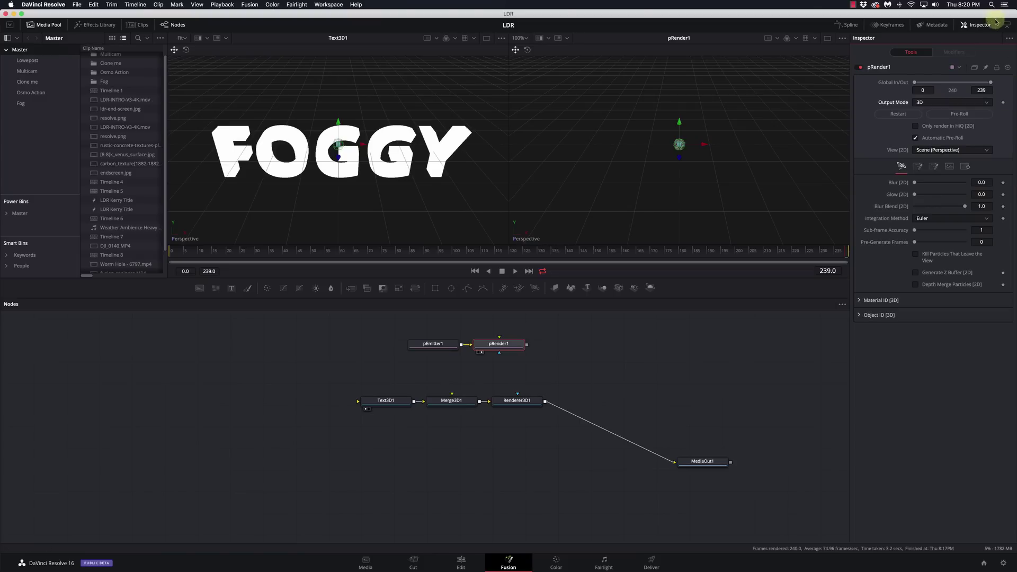
left_click(827, 39)
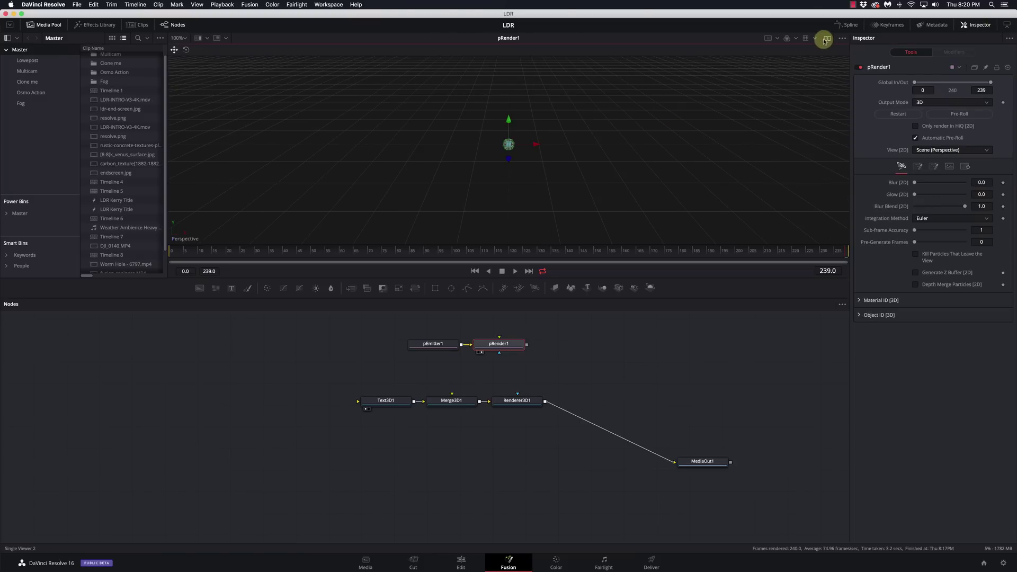
key("f")
scroll(576, 154, "down", 3)
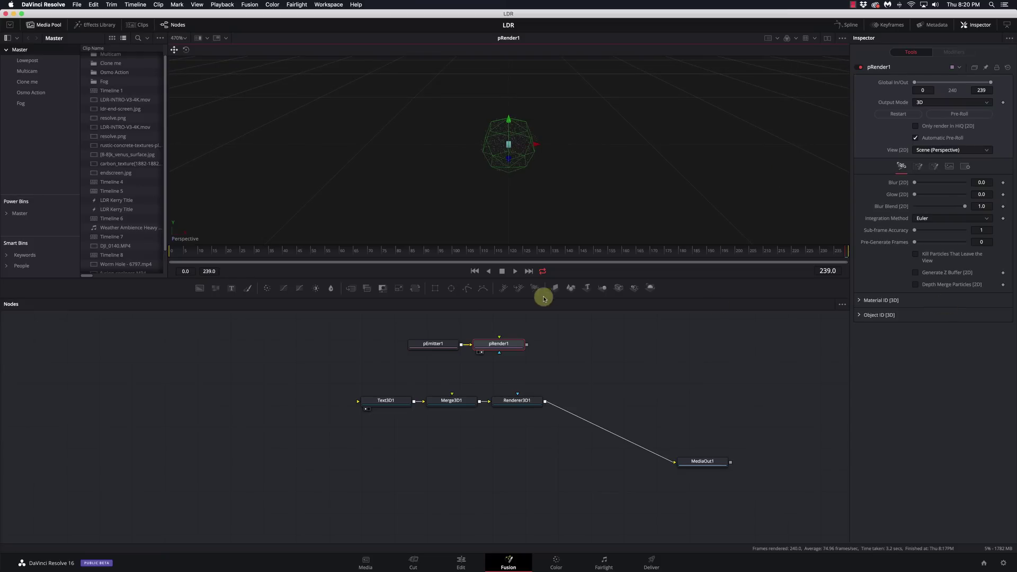
- Look through pEmitter1's Velocity, Rotation and Spin settings
left_click(431, 344)
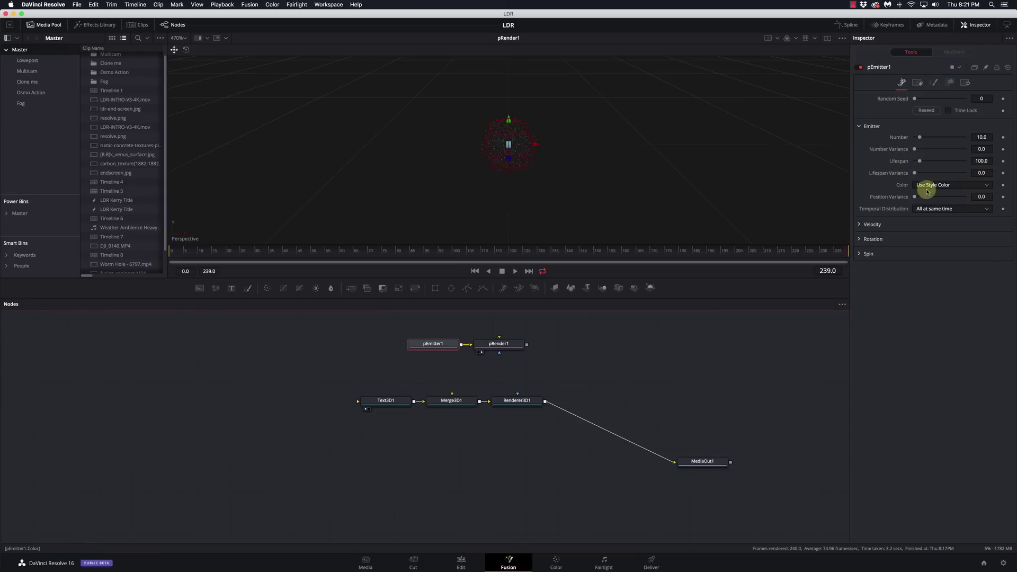
left_click(860, 224)
left_click(860, 225)
left_click(859, 239)
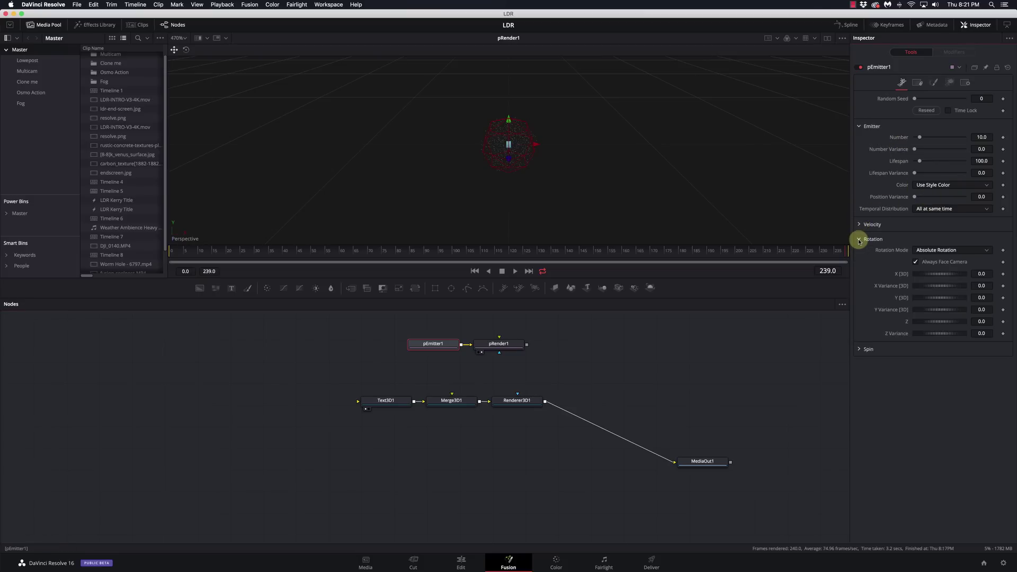
left_click(860, 239)
left_click(859, 253)
left_click(859, 254)
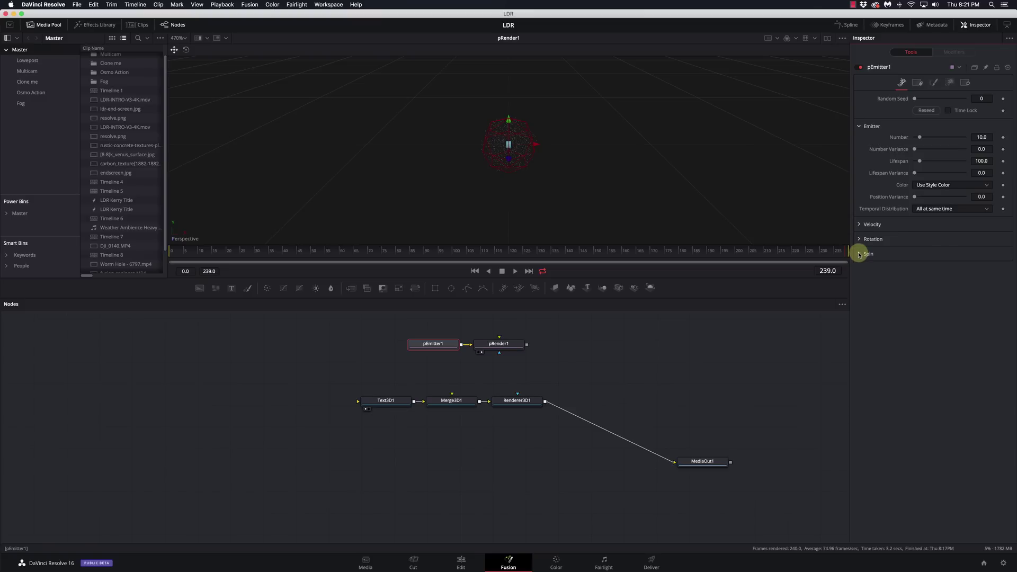
- Set pEmitter1's particle style to Blob and save the project
left_click(932, 82)
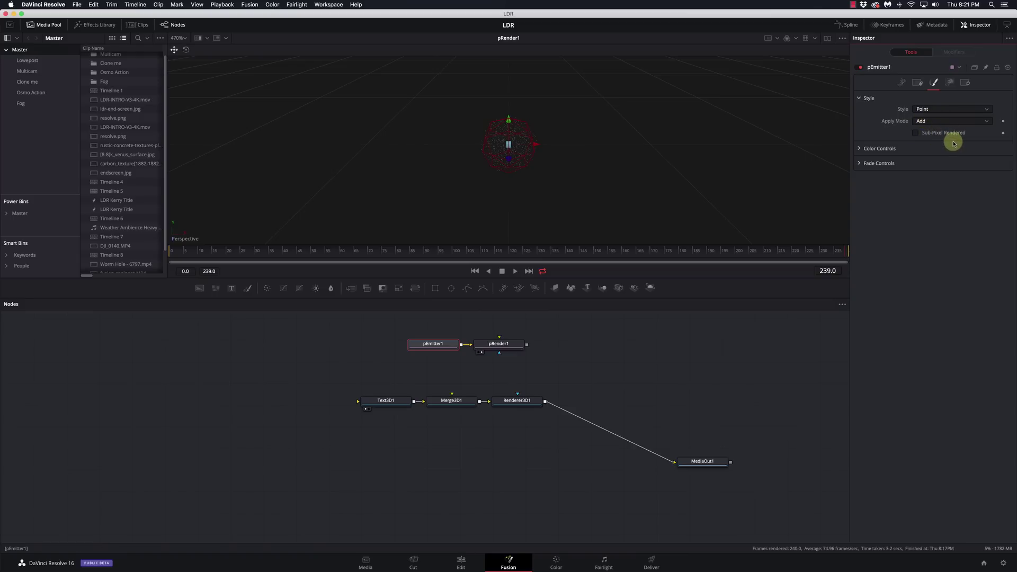
left_click(952, 110)
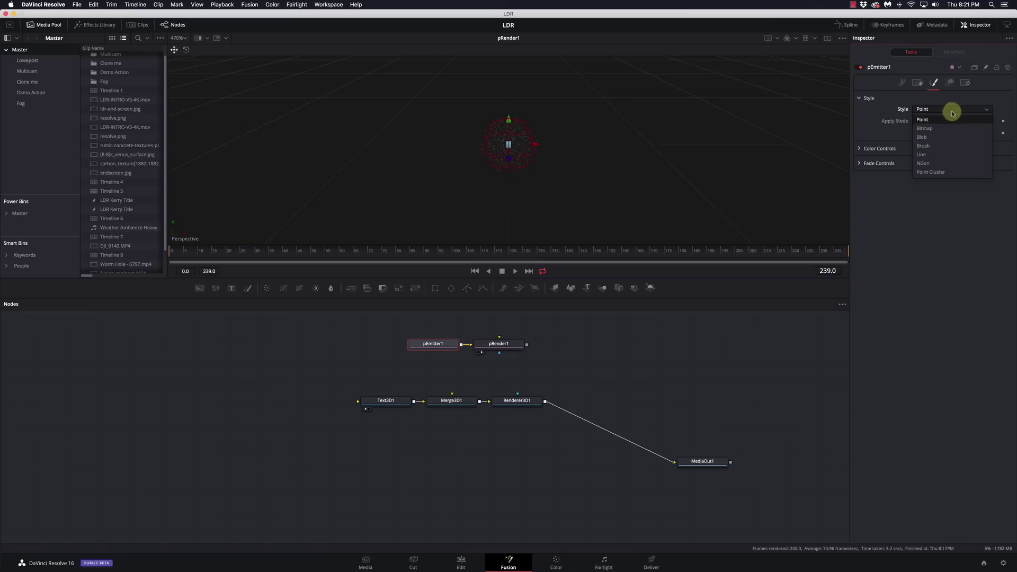
left_click(951, 137)
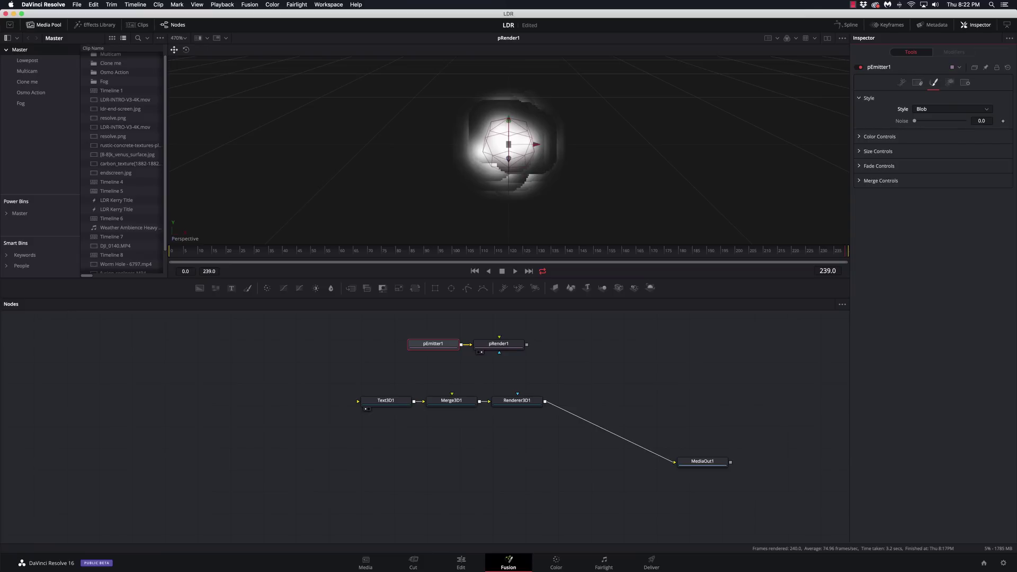
key("super+s")
- Play the pRender1 particle animation from frame 0 and stop it partway through the range
left_click(499, 346)
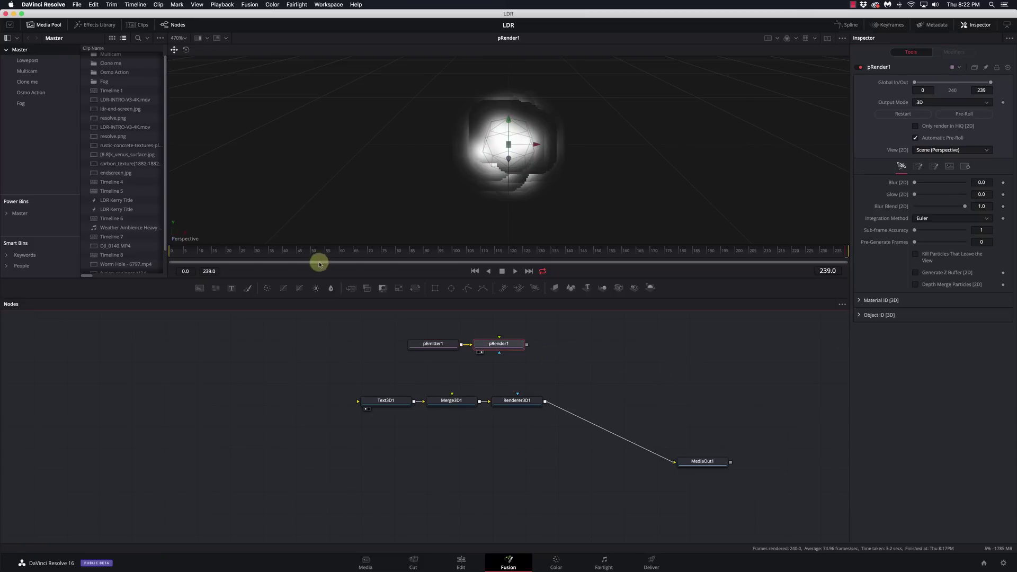
left_click_drag(196, 256, 168, 257)
left_click(502, 271)
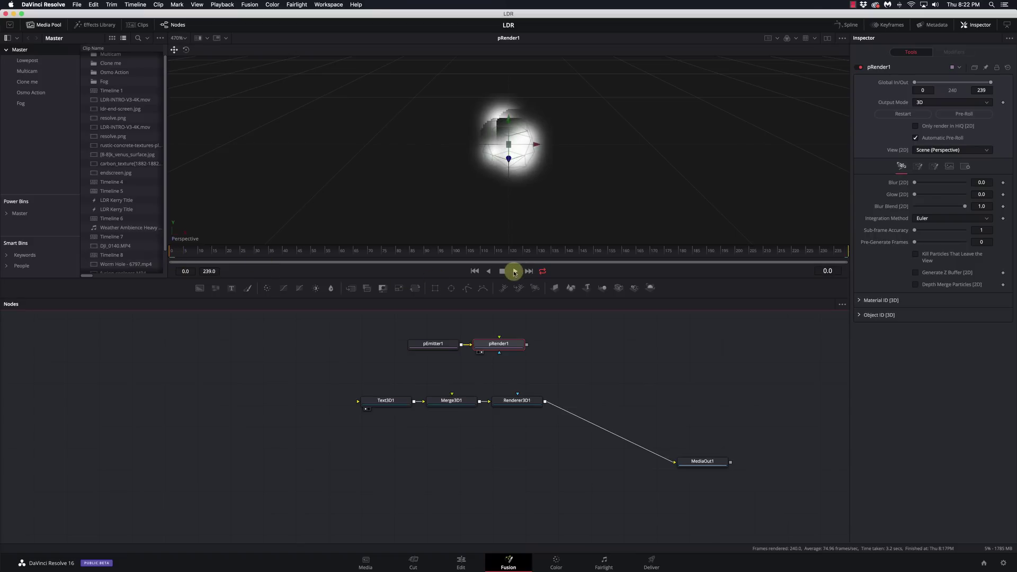
left_click(514, 271)
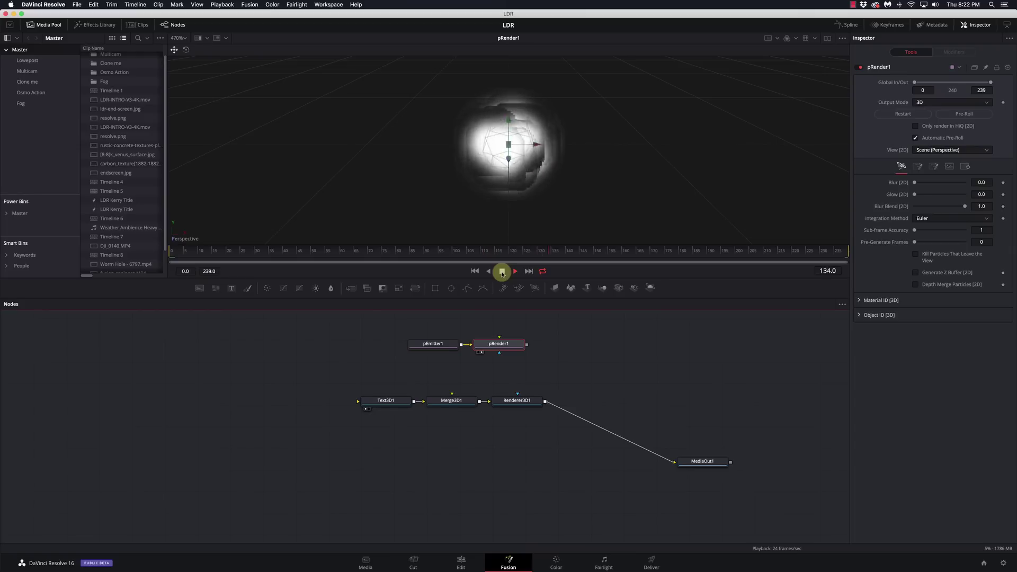
left_click(503, 272)
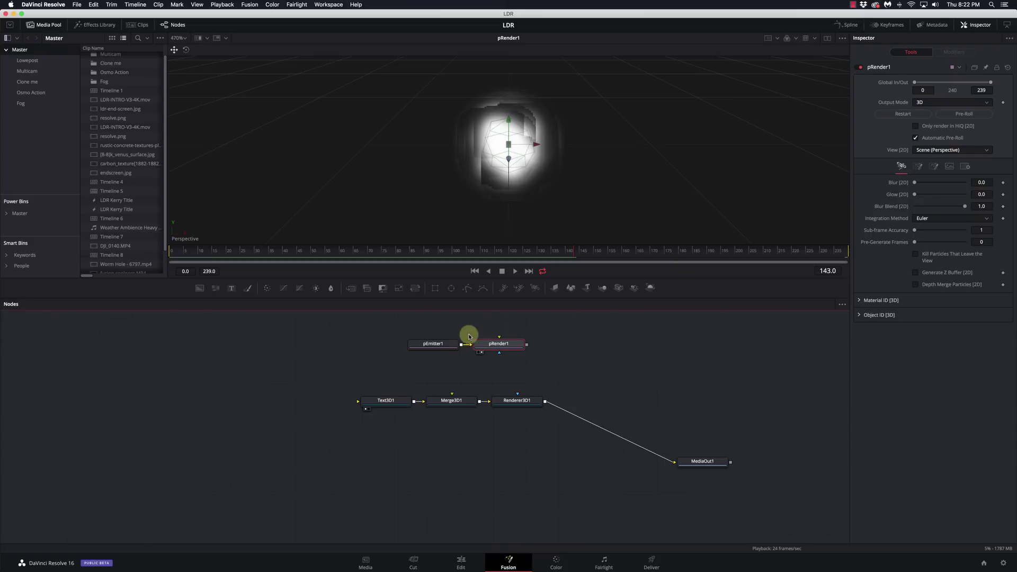
- Set pEmitter1's particle velocity to 0.2
left_click(427, 345)
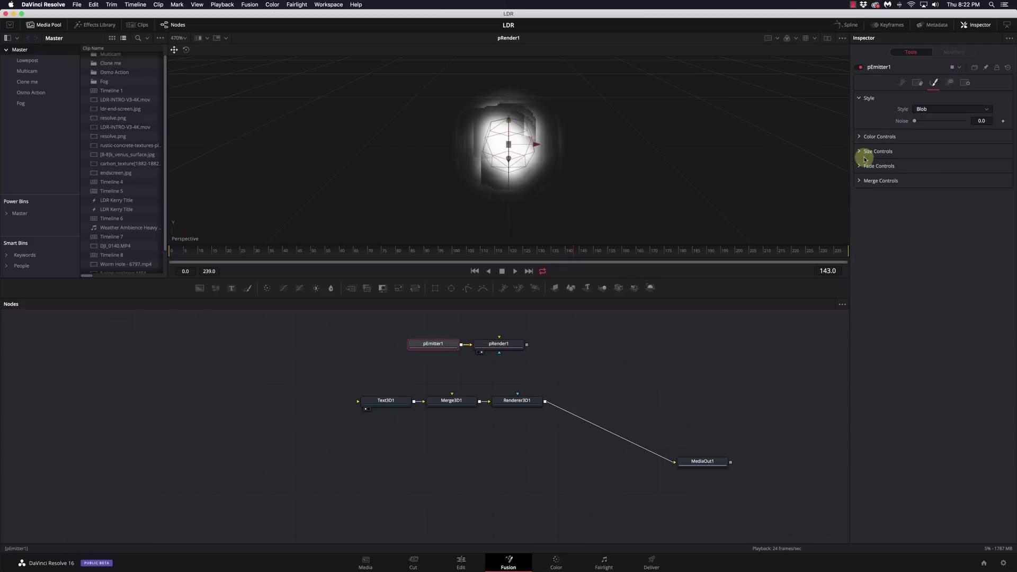
left_click(903, 83)
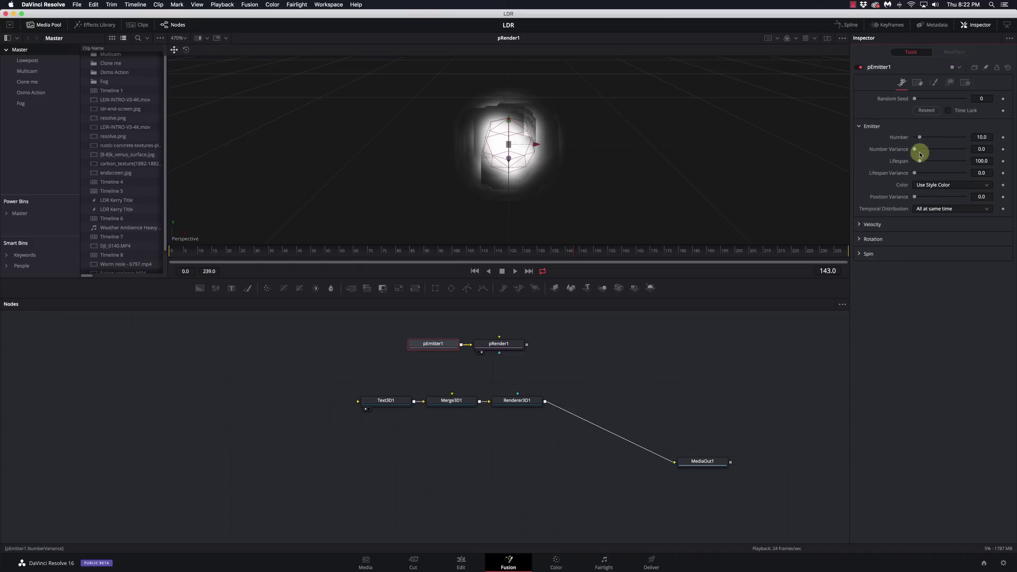
left_click(861, 224)
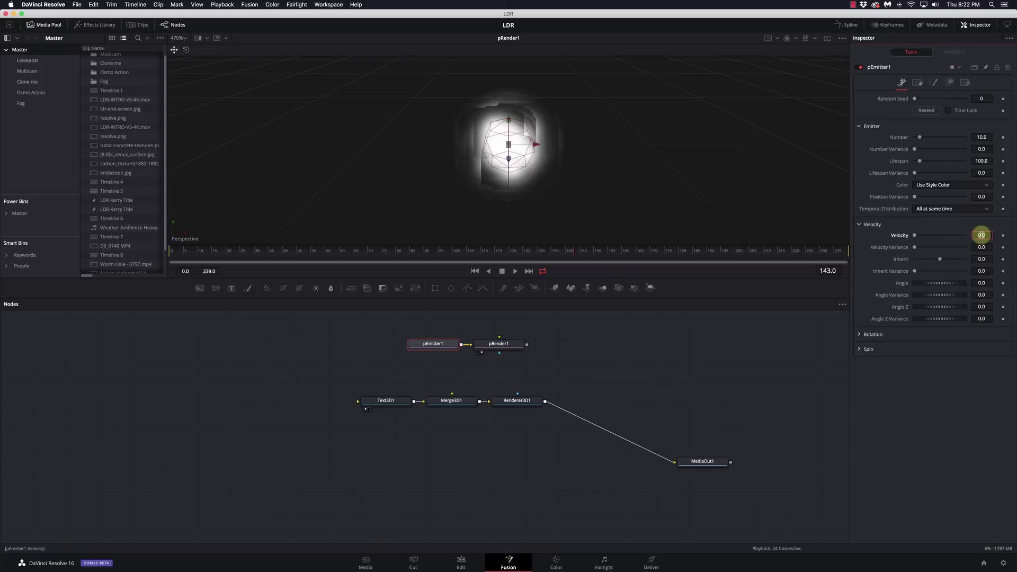
type("0.2")
key("Tab")
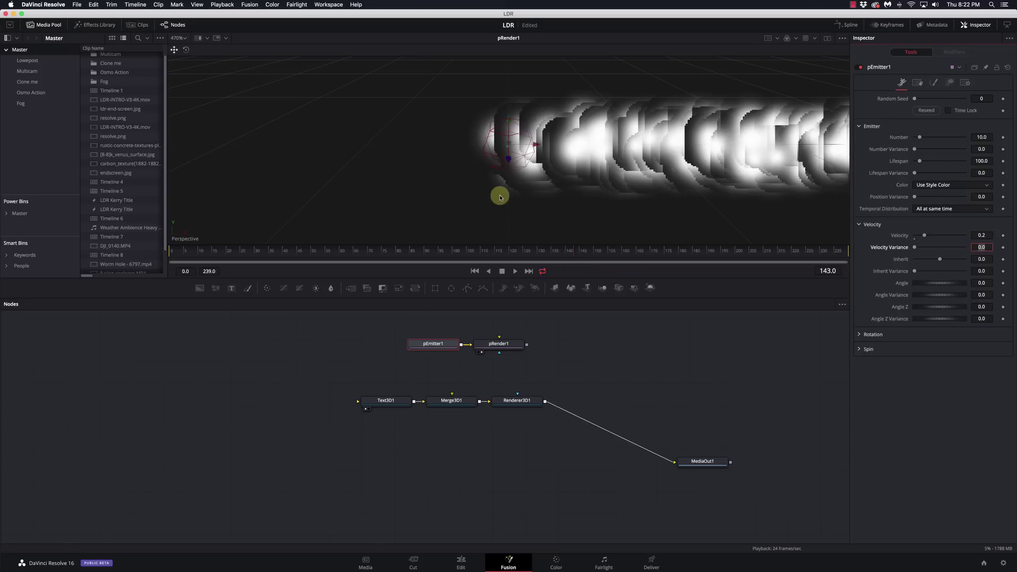
- Play the particle animation with the whole particle stream in view and stop it near the end of the range
scroll(499, 197, "down", 3)
scroll(499, 197, "down", 3)
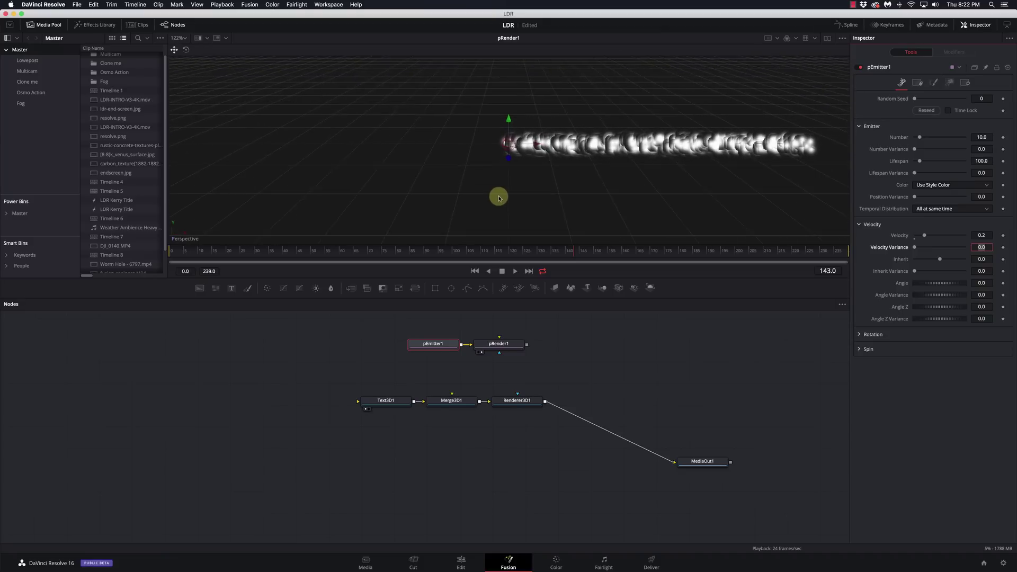
left_click(514, 271)
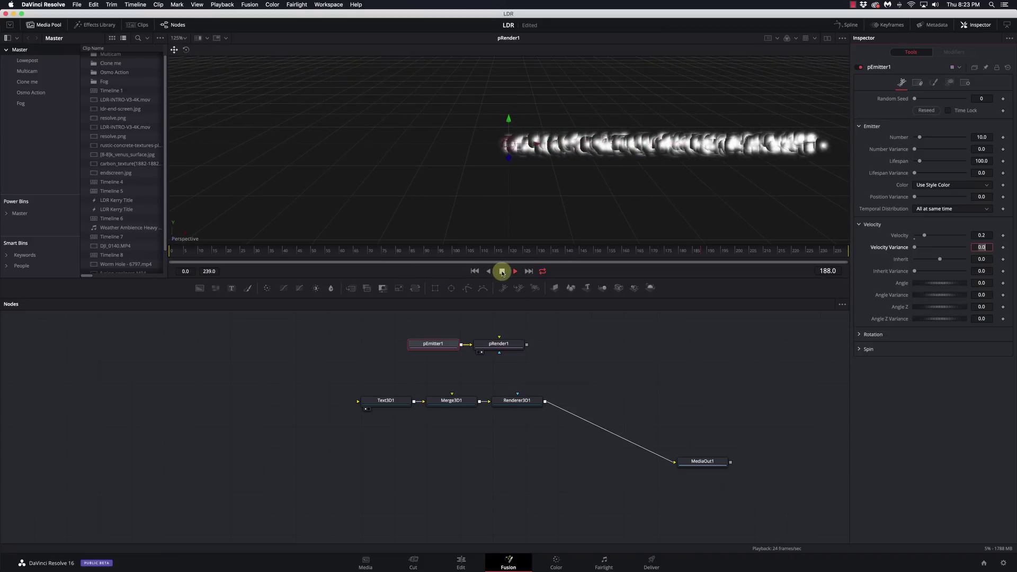
left_click(502, 272)
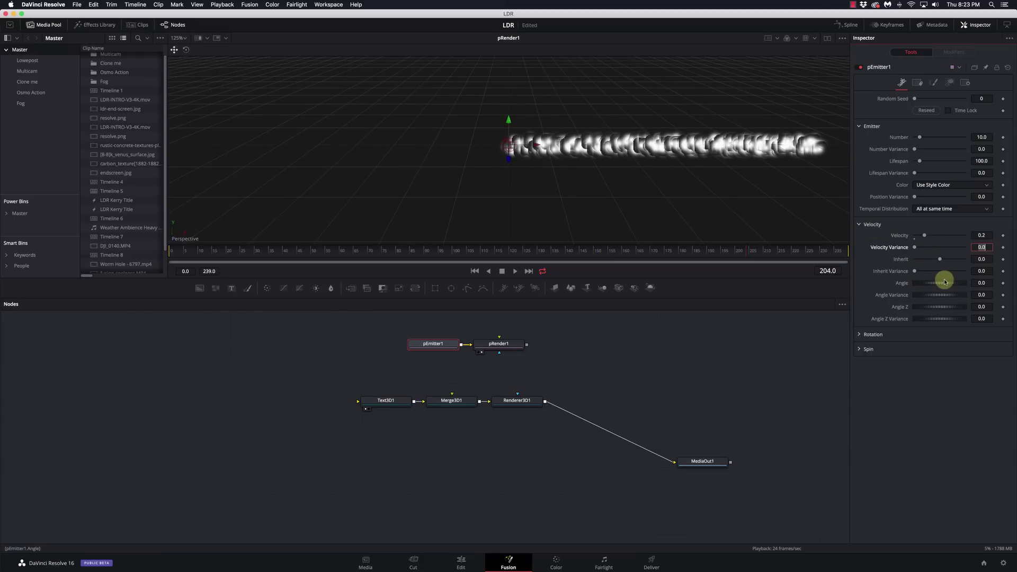
- Set pEmitter1's velocity angle to 180 degrees
left_click(989, 283)
type("180")
key("Tab")
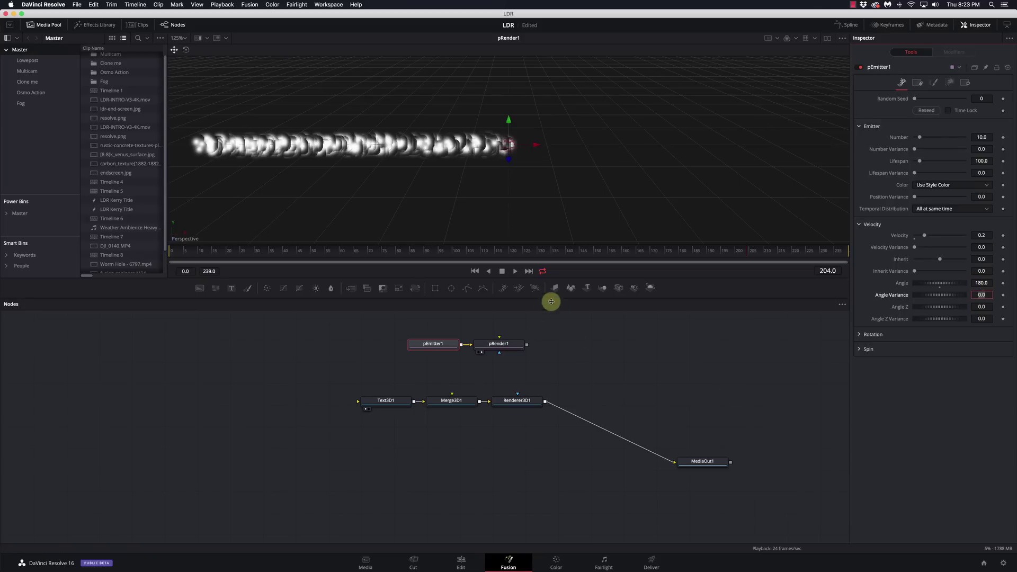
- Play and scrub through the frame range to examine the particles' new direction of travel
left_click(515, 271)
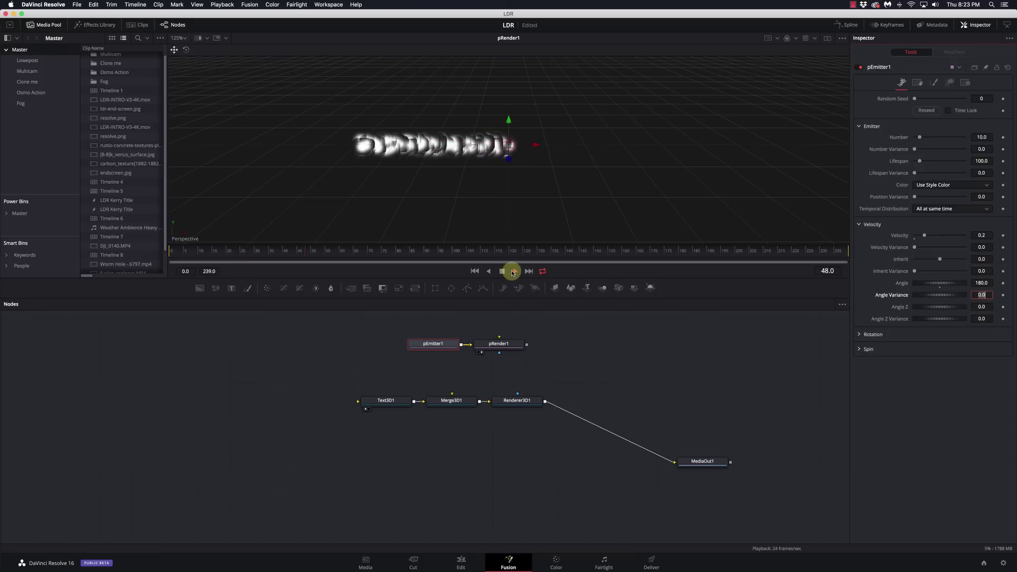
left_click(512, 271)
left_click_drag(364, 253, 851, 253)
left_click_drag(212, 252, 164, 252)
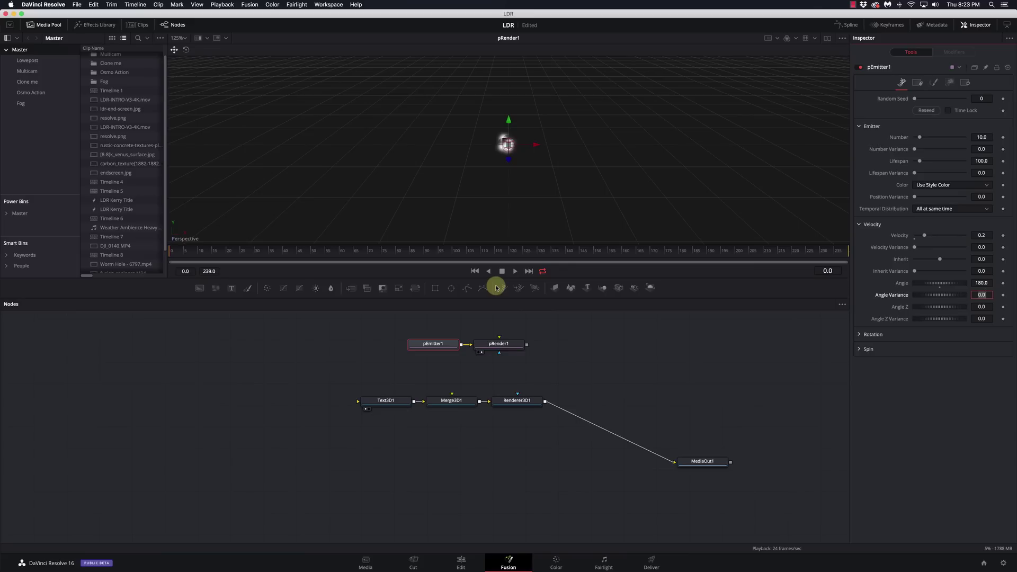
left_click(418, 249)
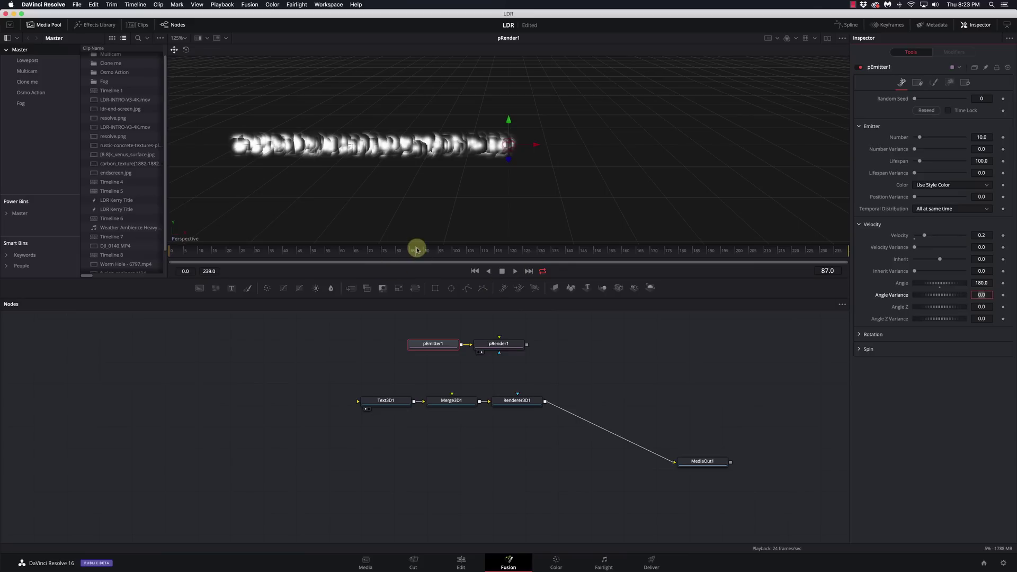
left_click(515, 271)
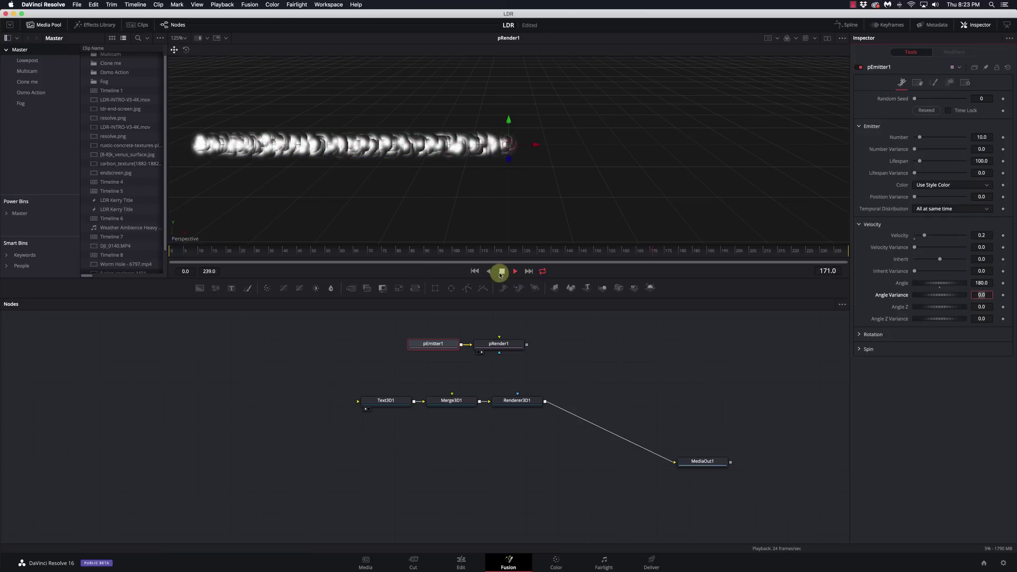
left_click(501, 273)
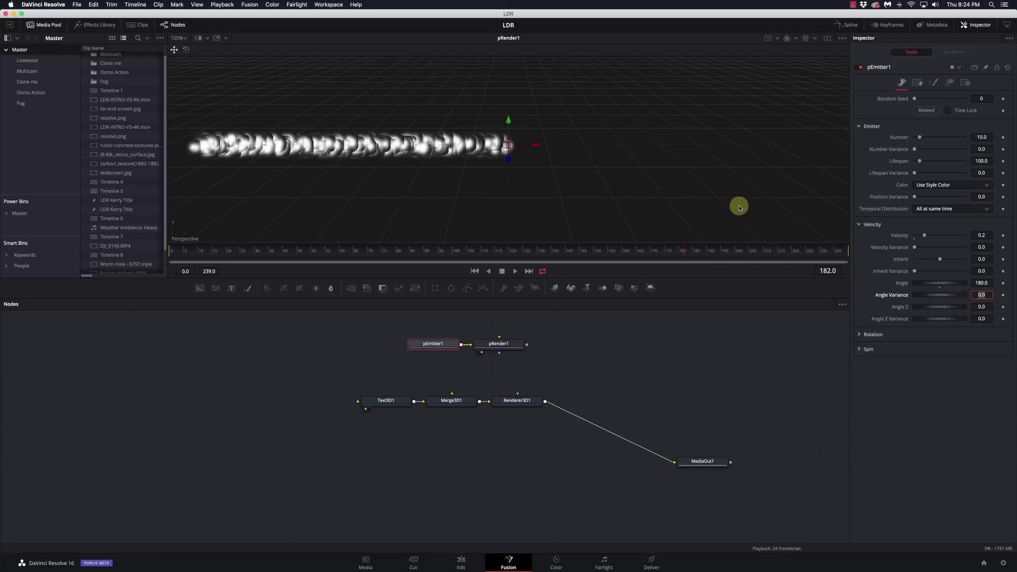
- Set pEmitter1's velocity variance to 0.1 and play the animation to check the particle spread
left_click(984, 247)
left_click(985, 247)
type("0.1")
key("Tab")
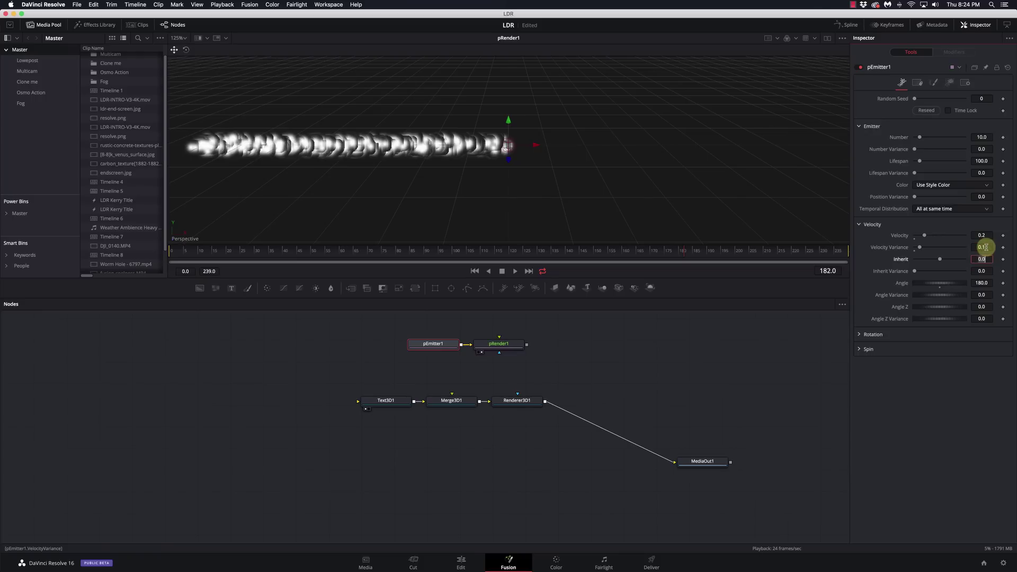
left_click(515, 271)
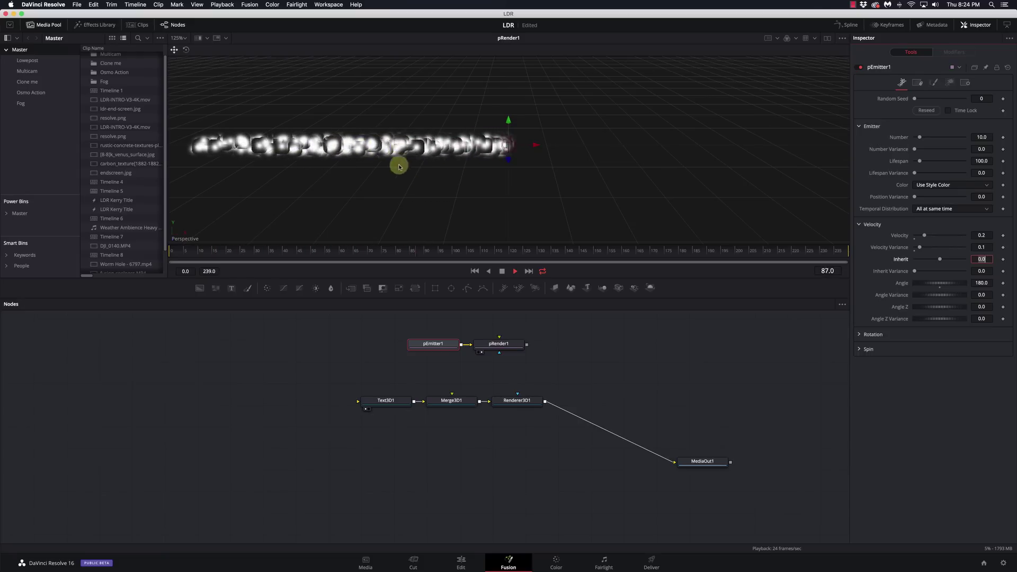
left_click(503, 272)
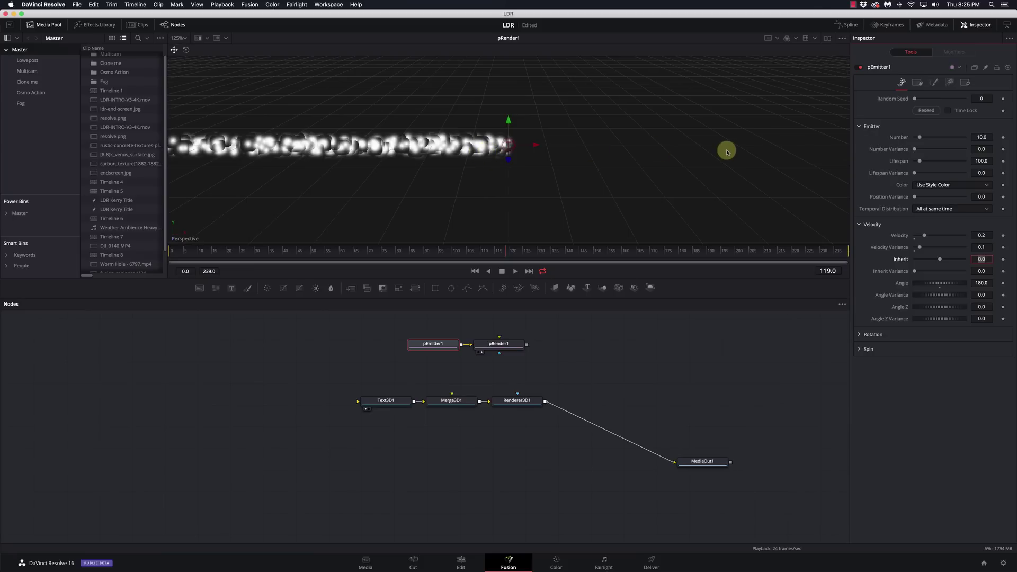
- Set pEmitter1's particle number to 0.3 and play the animation to check the sparser stream
left_click(988, 137)
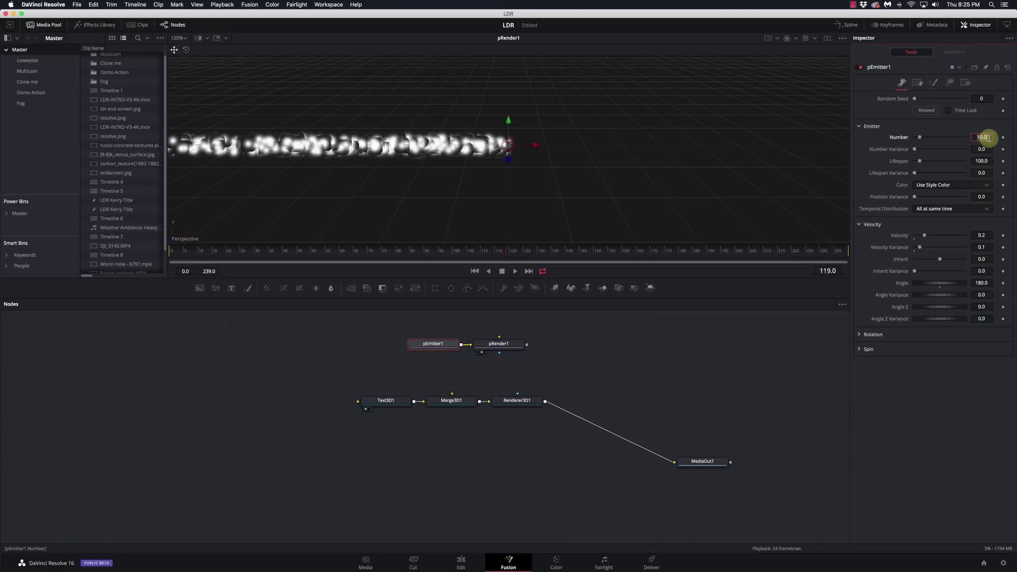
type(".3")
key("Tab")
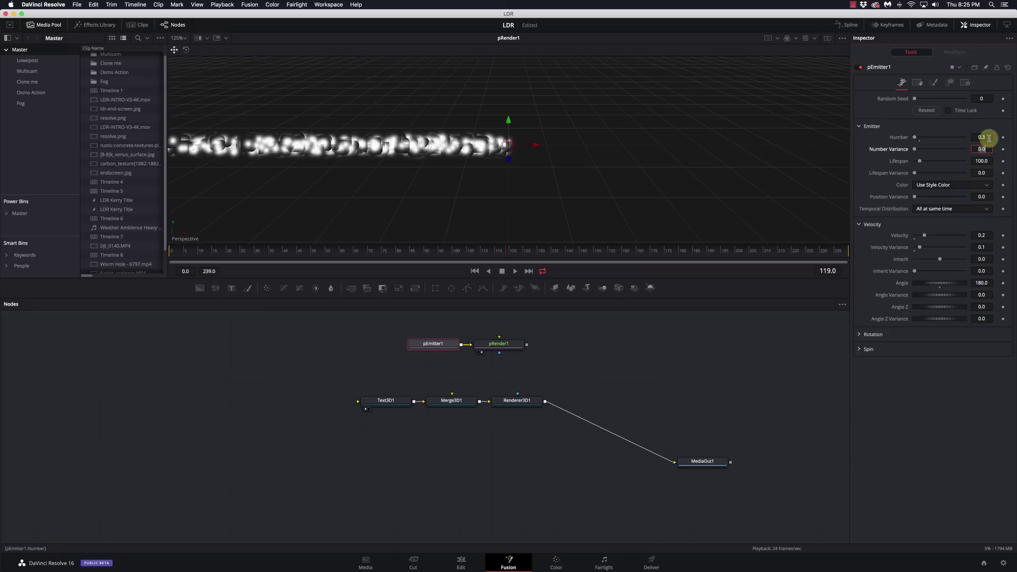
left_click(520, 272)
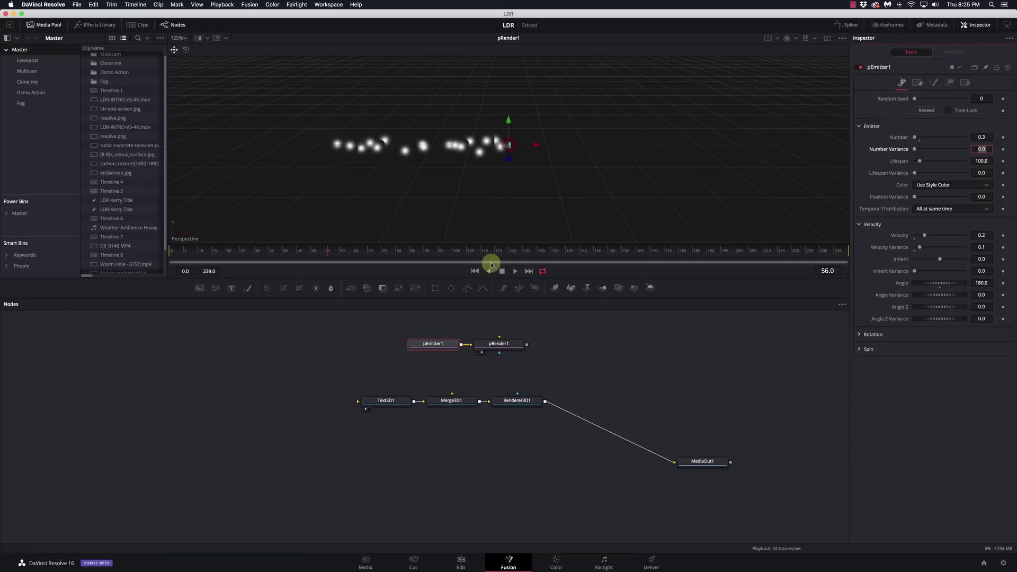
left_click(515, 272)
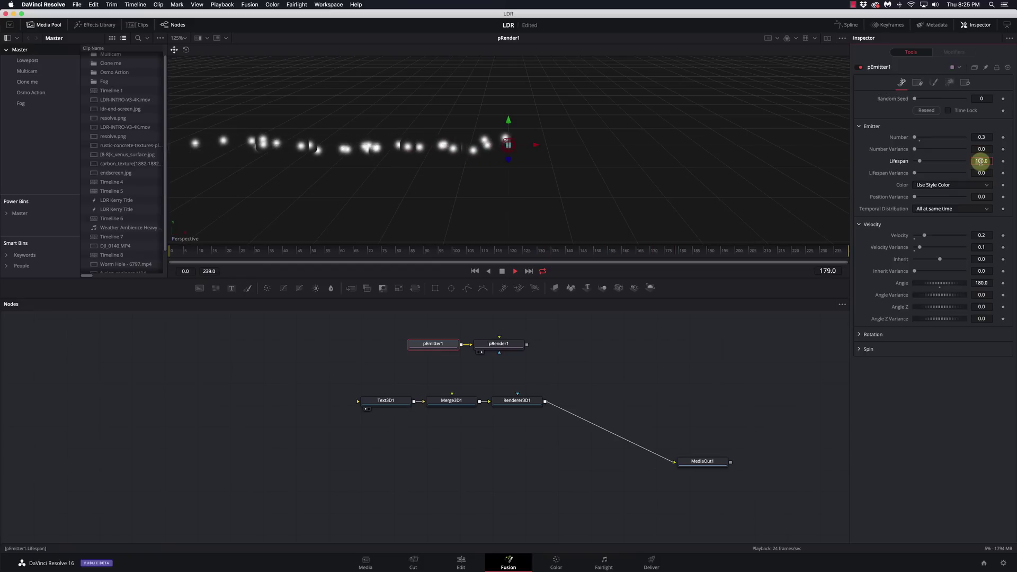
- Try a lifespan of 500 for pEmitter1's particles during playback and set it back to 100
type("500")
key("Tab")
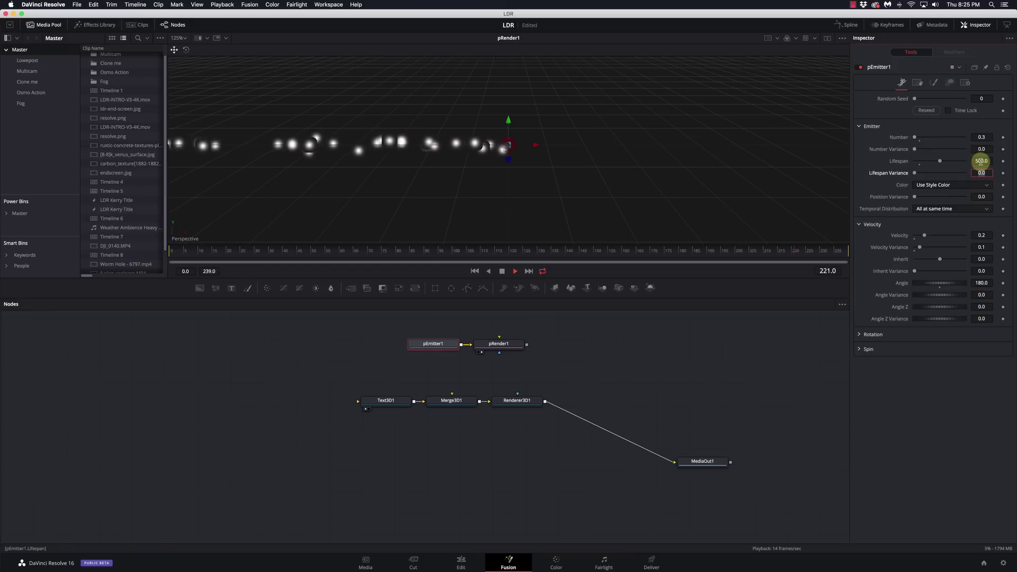
left_click(981, 161)
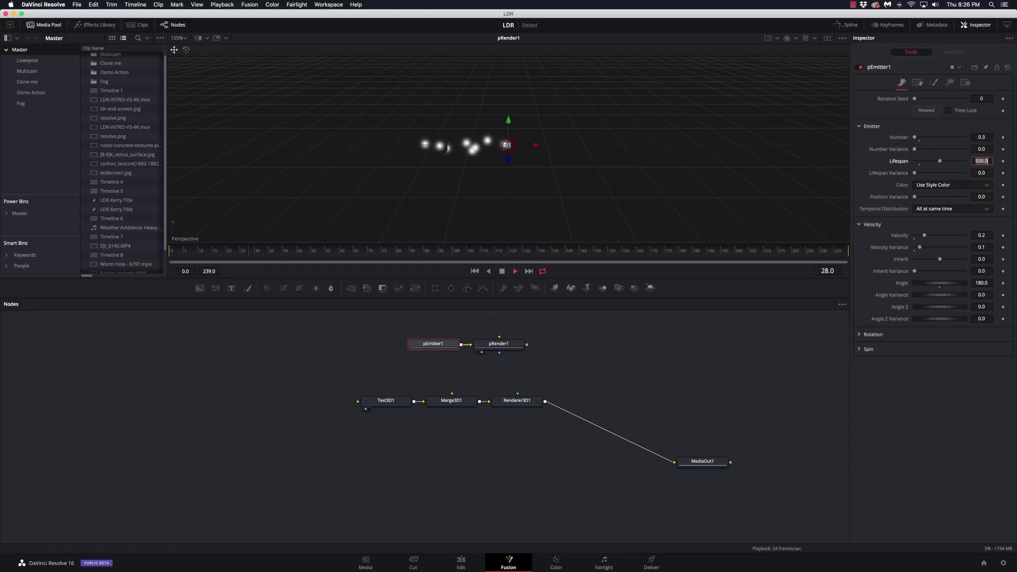
key("Tab")
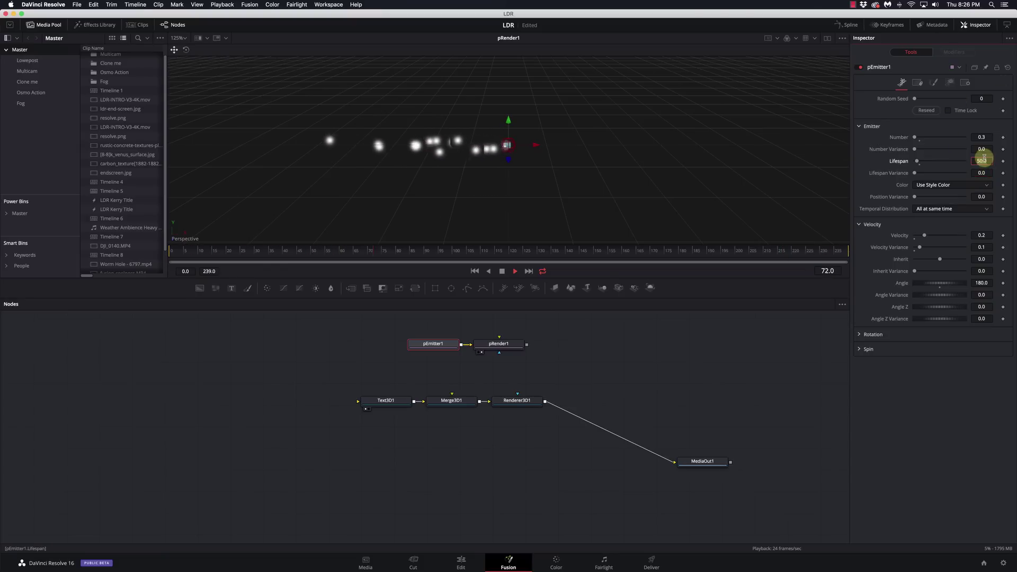
type("0")
key("Tab")
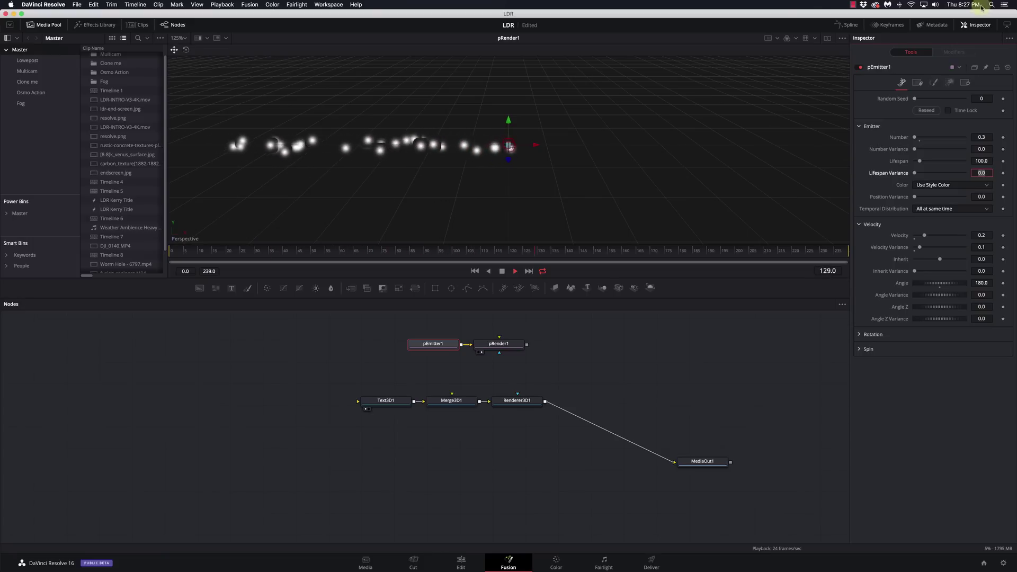
- Change pEmitter1's region to Cube, with a width of about 0.094 and a height of 1.0
left_click(951, 82)
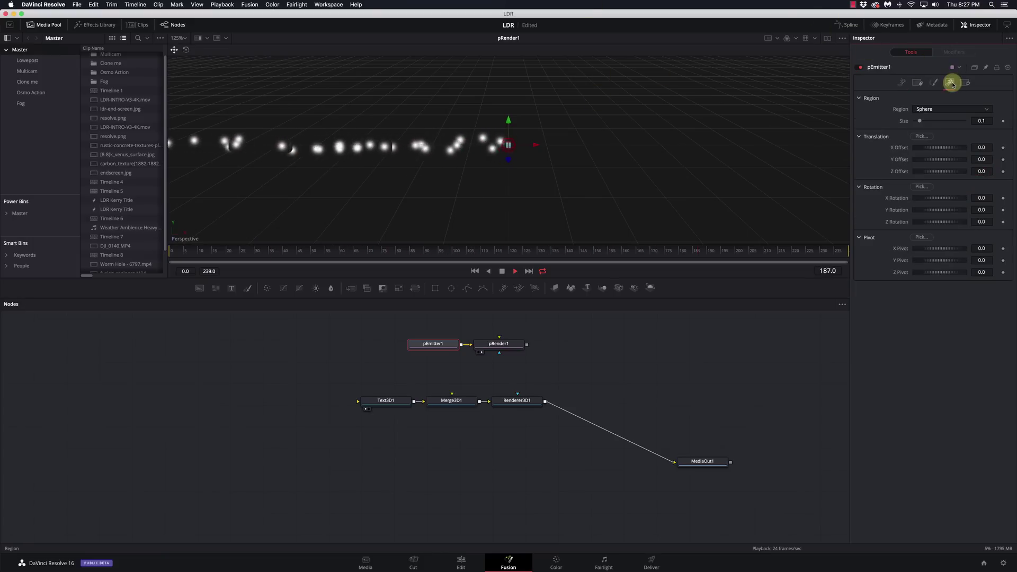
left_click(942, 109)
left_click(940, 146)
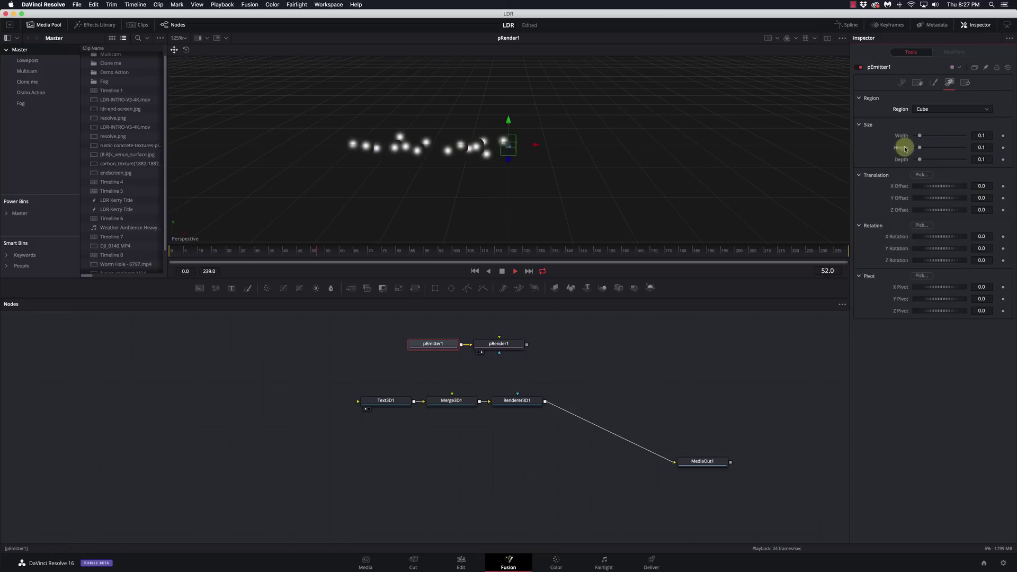
left_click_drag(920, 136, 965, 147)
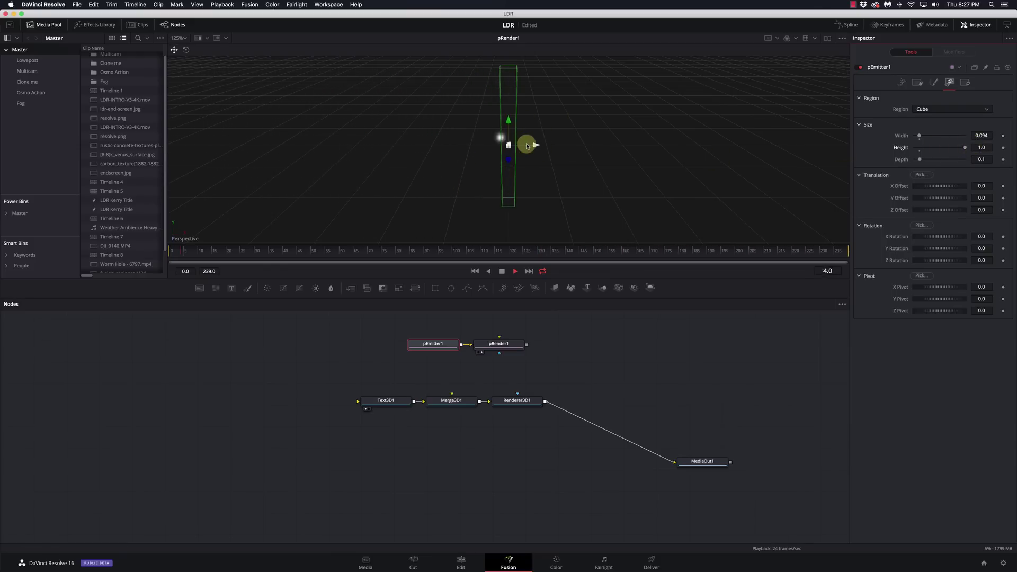
- Offset the cube emitter region to about 1.49 in X and -0.46 in Z, and set its depth to 1.0
left_click_drag(531, 146, 762, 140)
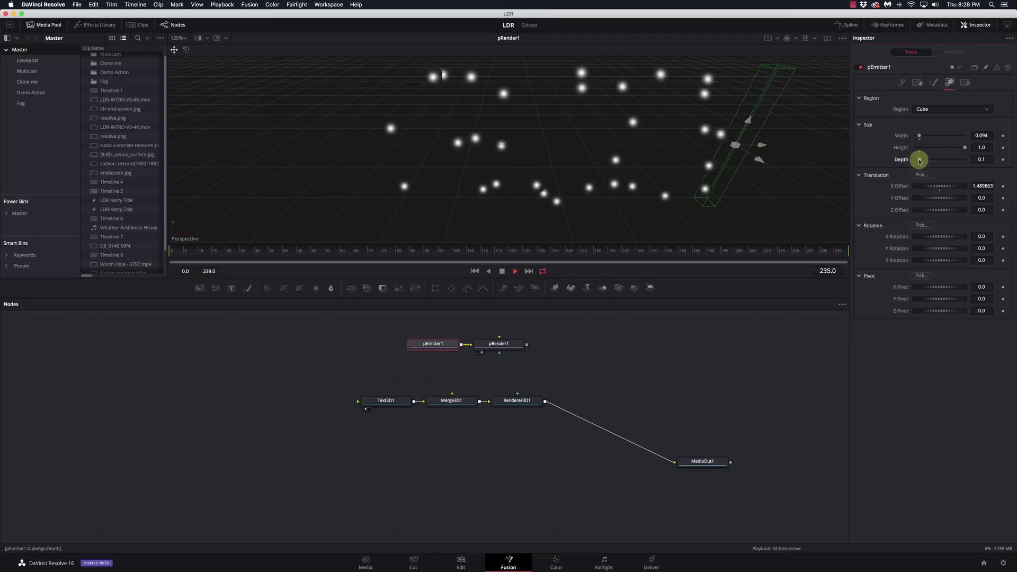
left_click_drag(920, 160, 959, 159)
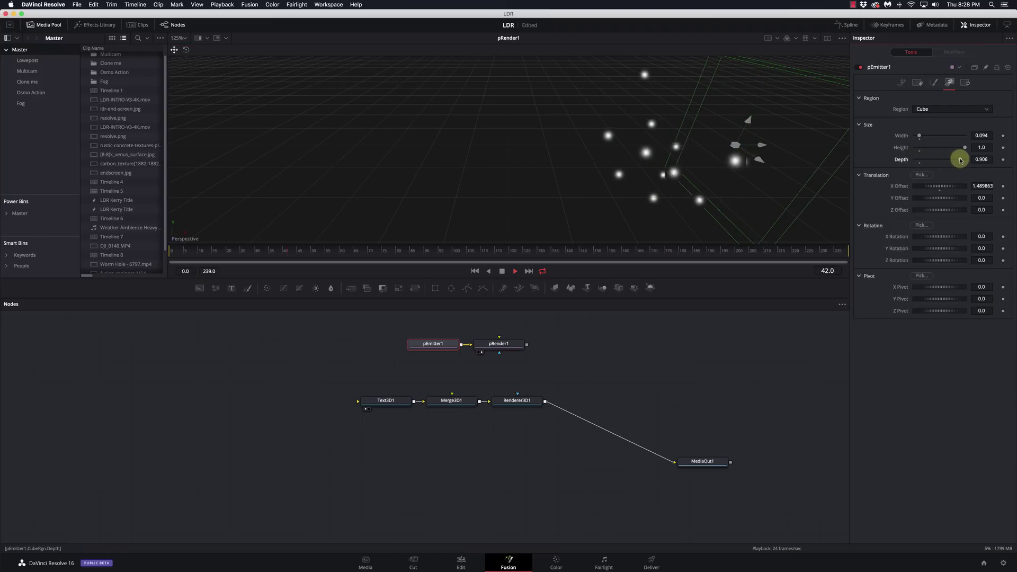
left_click_drag(761, 159, 733, 136)
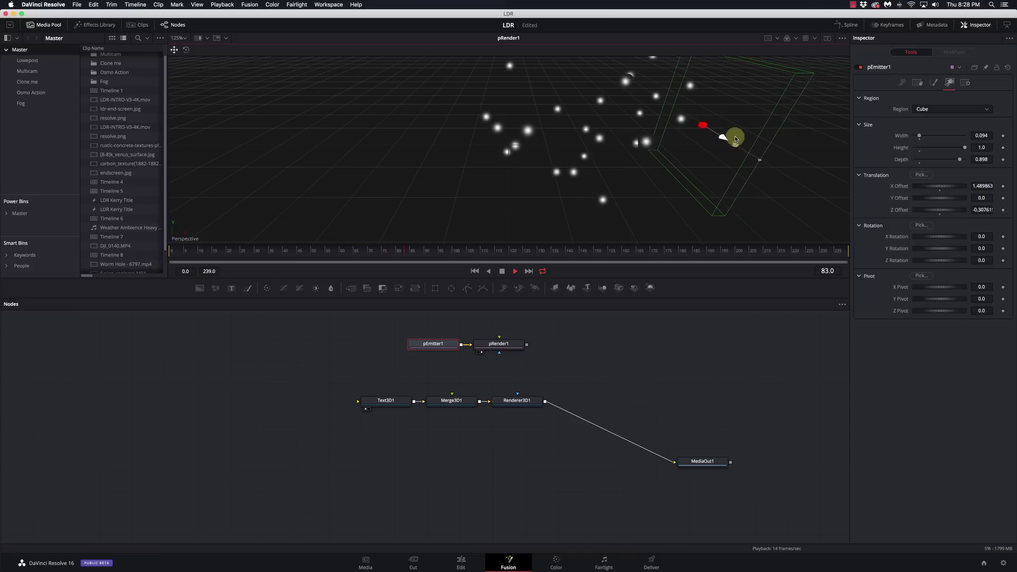
left_click_drag(960, 160, 972, 154)
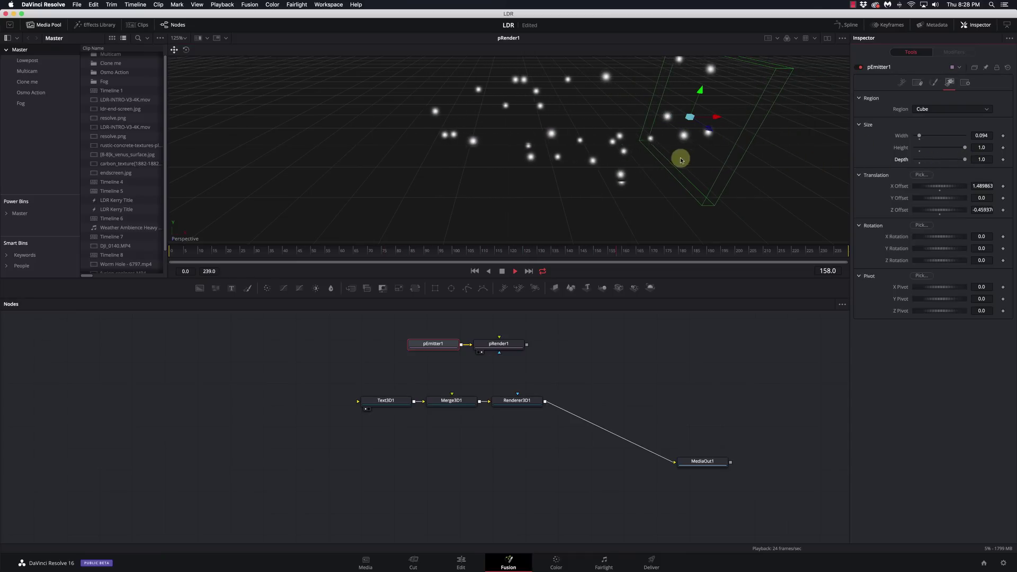
scroll(690, 164, "down", 3)
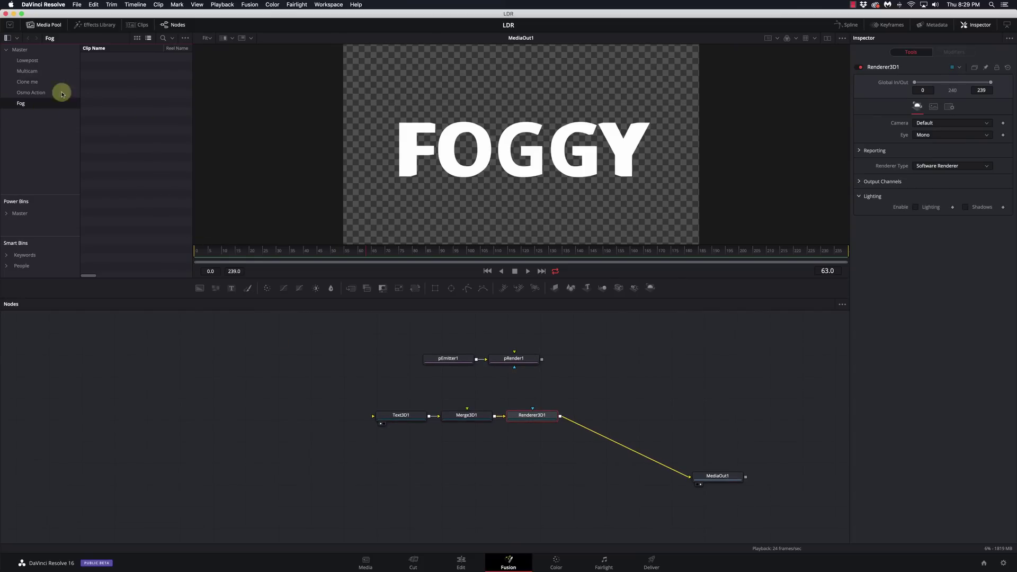
- Import the fog puff image fastfog0000.exr from the Noise folder into the Fog bin
right_click(100, 101)
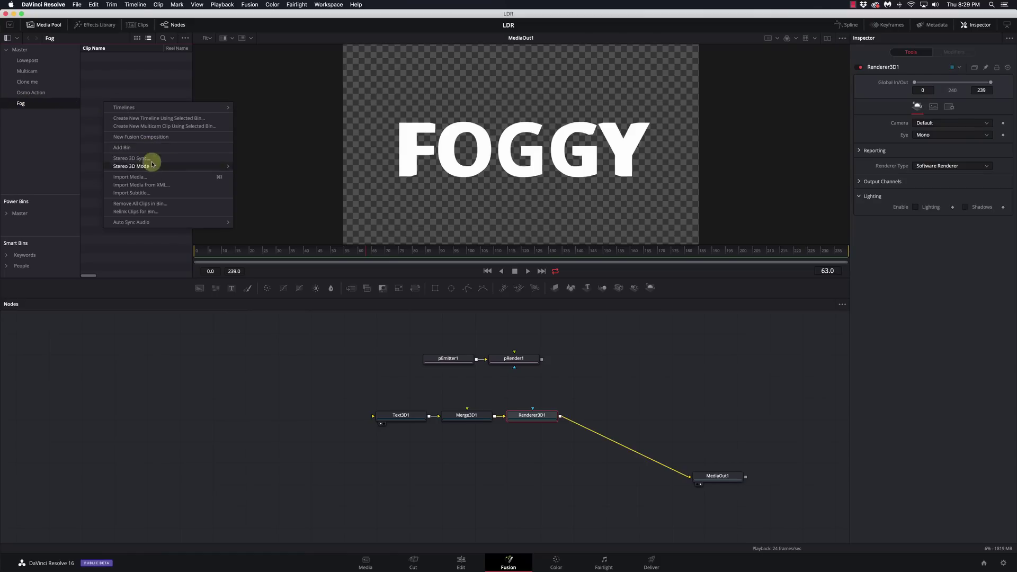
left_click(154, 178)
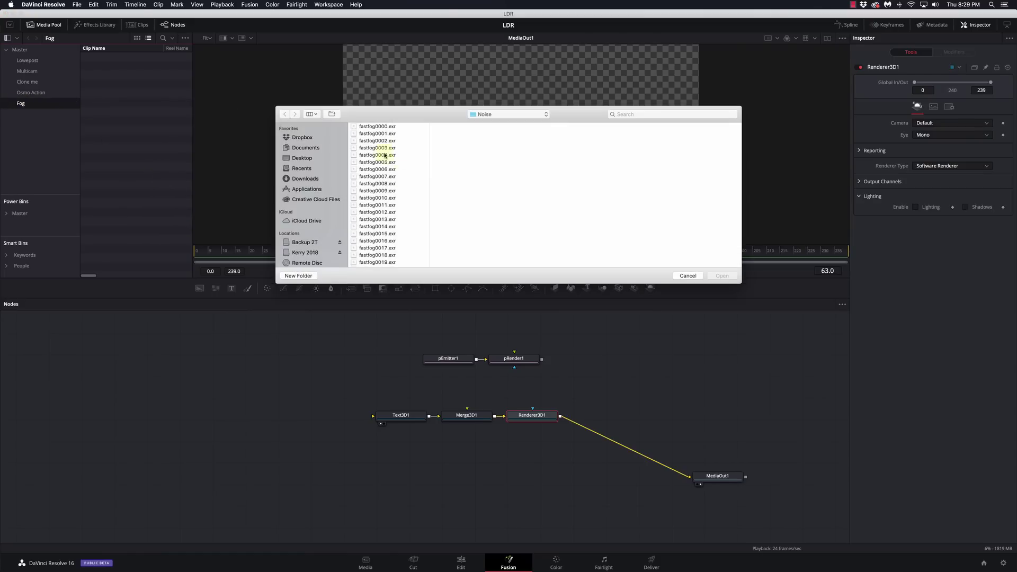
left_click(377, 127)
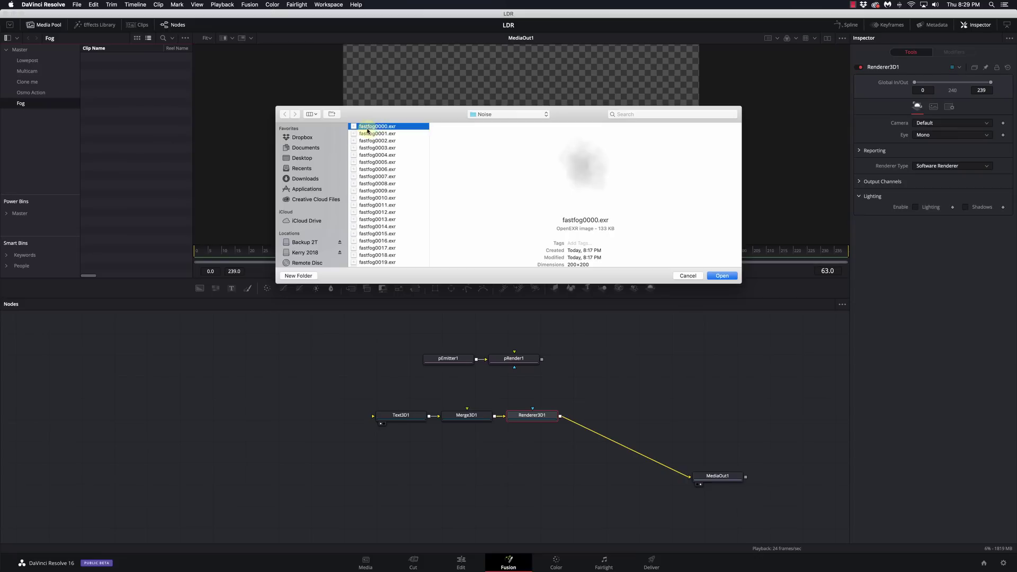
left_click(722, 277)
- Add the fastfog EXR clip to the node graph and rename its node FogExr
left_click_drag(95, 57, 291, 362)
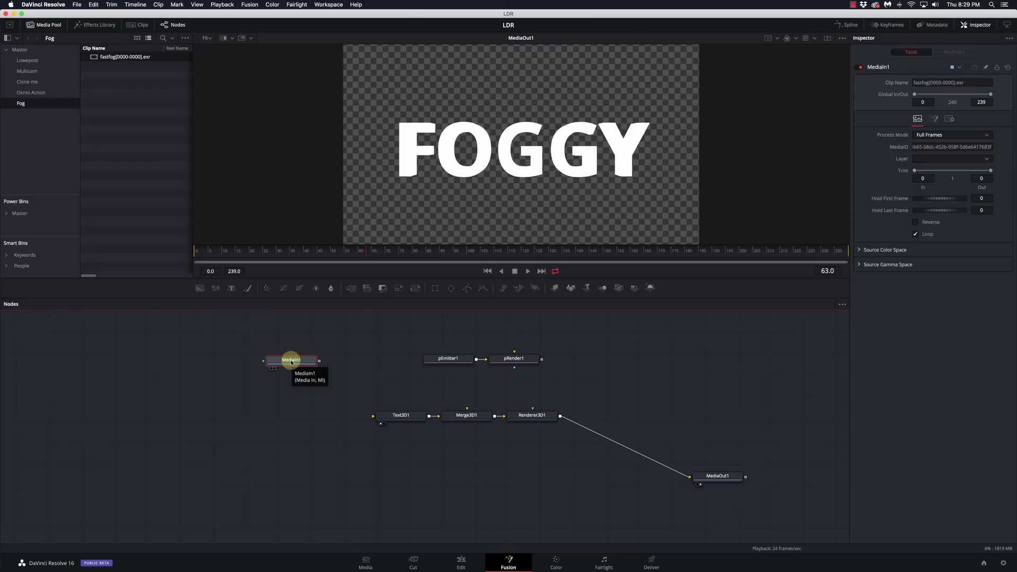
key("F2")
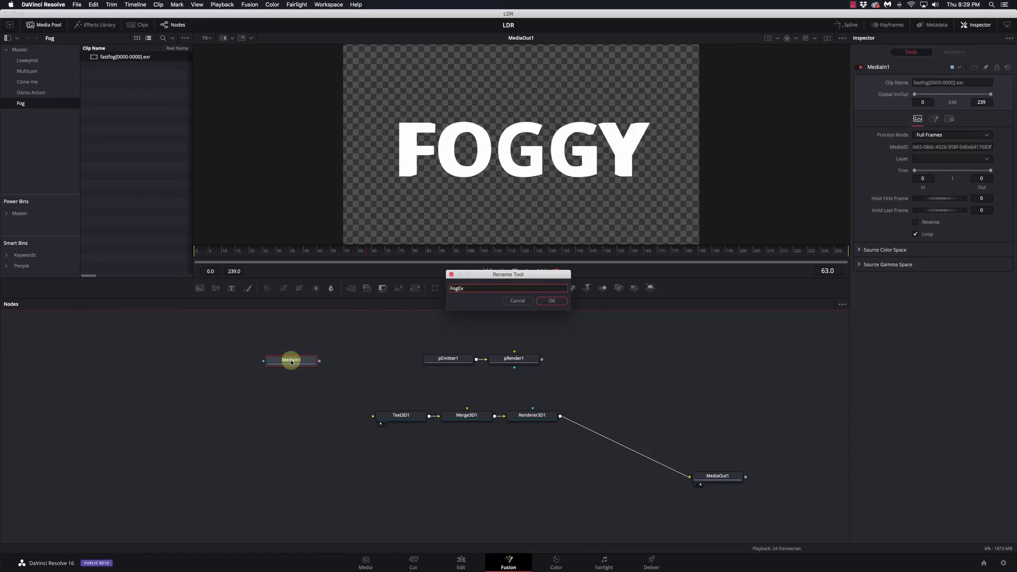
key("Return")
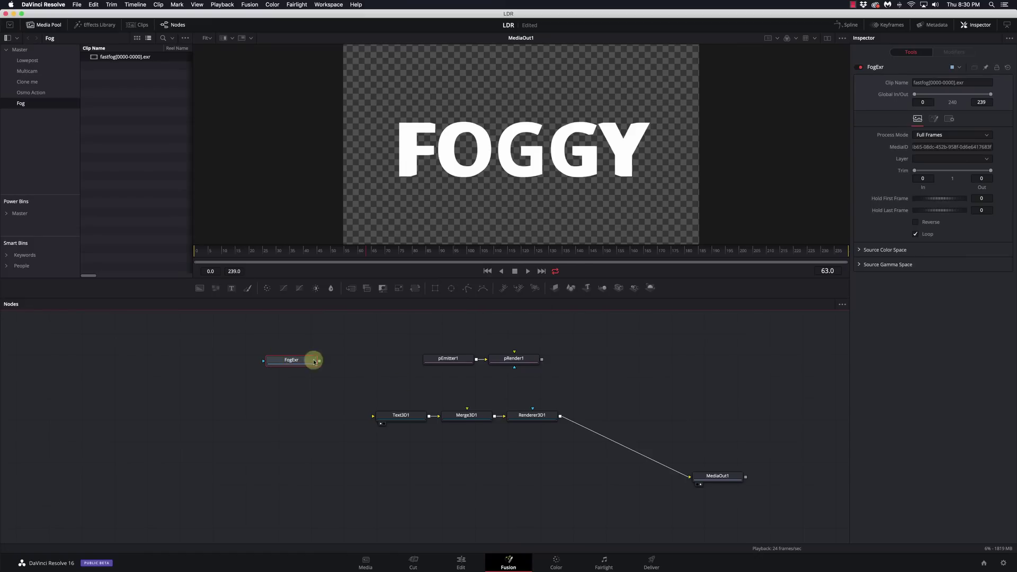
- Set pEmitter1's particle style to Bitmap and connect FogExr as its style bitmap
left_click(450, 359)
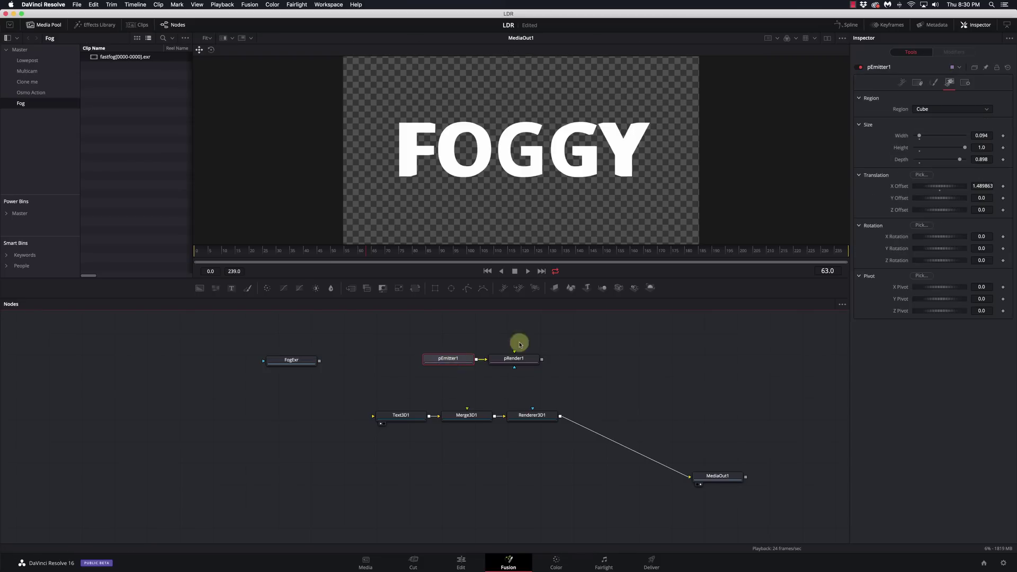
left_click(912, 86)
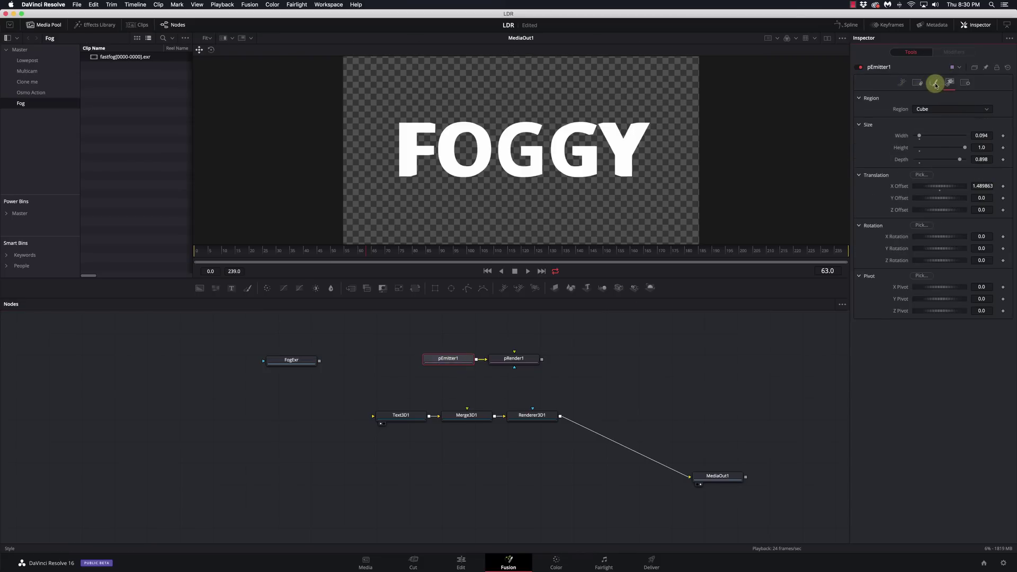
left_click(936, 83)
left_click(934, 110)
left_click(936, 130)
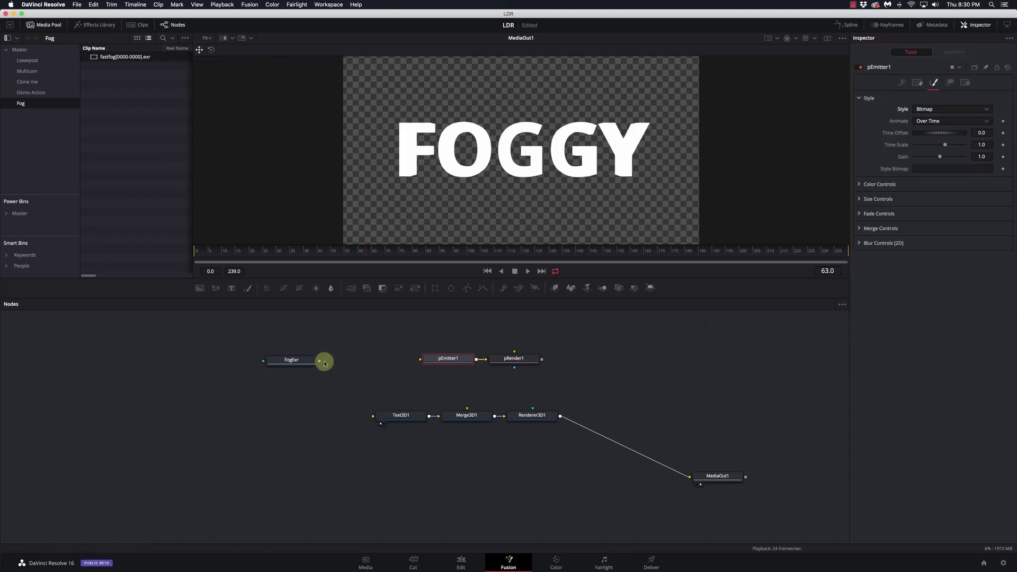
left_click_drag(318, 363, 441, 362)
- Display pRender1 in a dual-viewer layout and connect it to Merge3D1, with the emitter nodes aligned above the text nodes
left_click(529, 363)
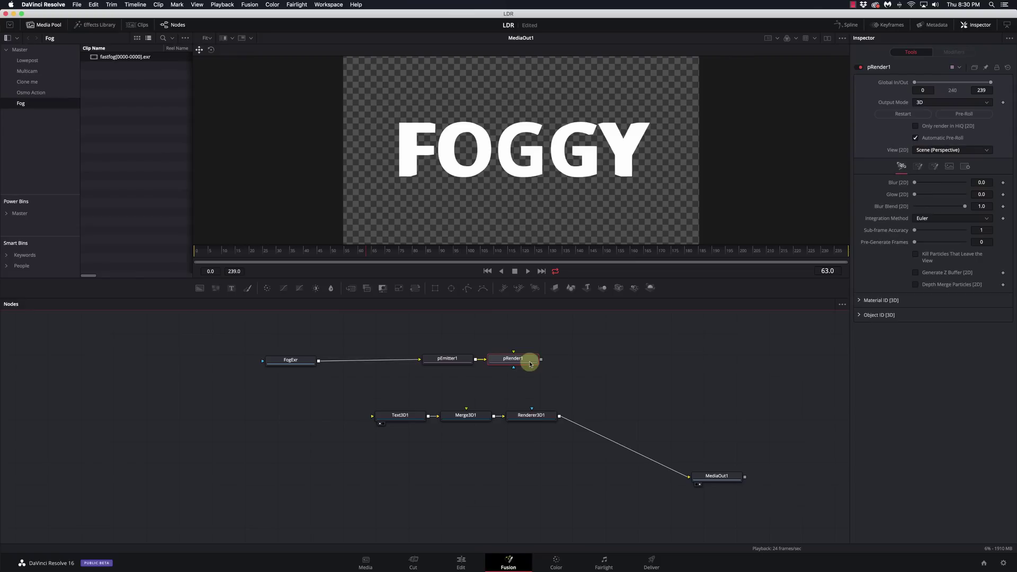
key("1")
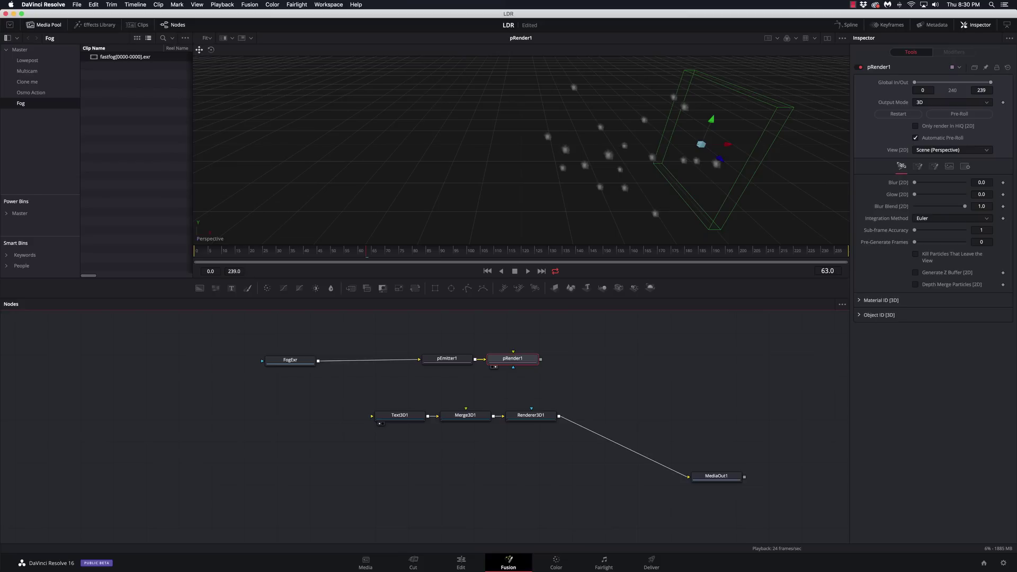
left_click(827, 38)
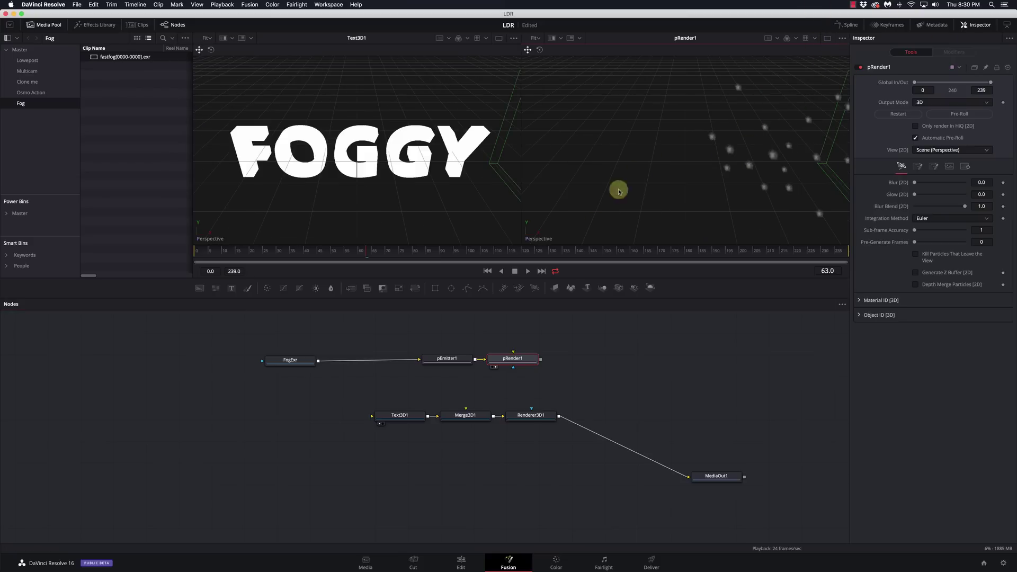
left_click_drag(540, 362, 479, 418)
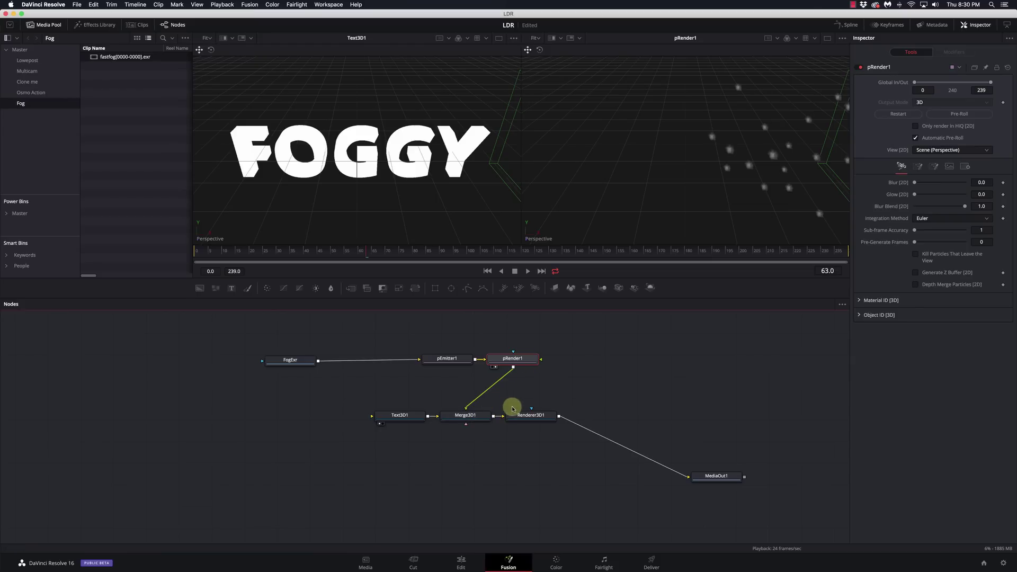
left_click_drag(567, 374, 401, 358)
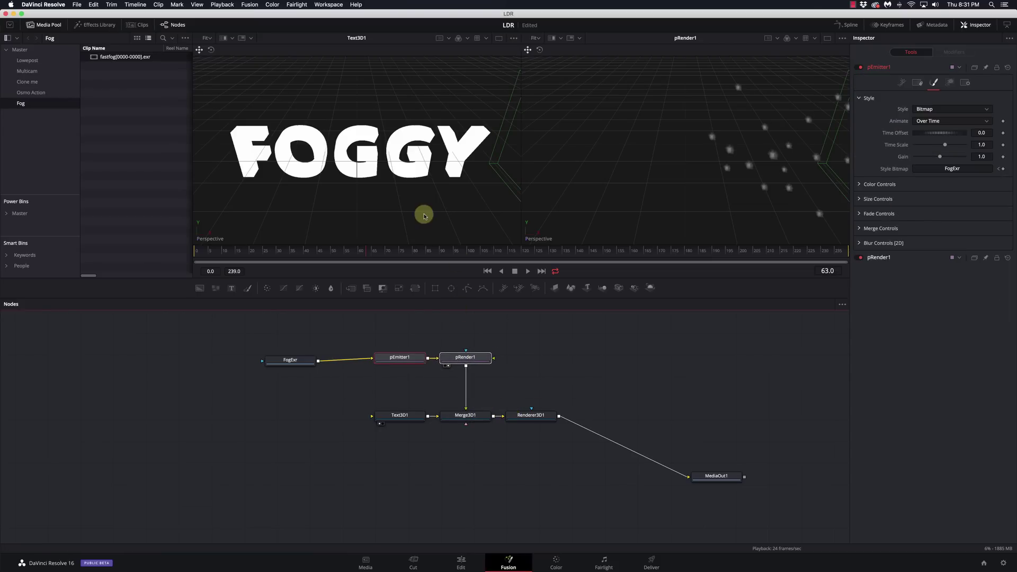
- Show MediaOut1 in the second viewer and play the animation to check the fog particles around the text
left_click(730, 481)
key("2")
key("space")
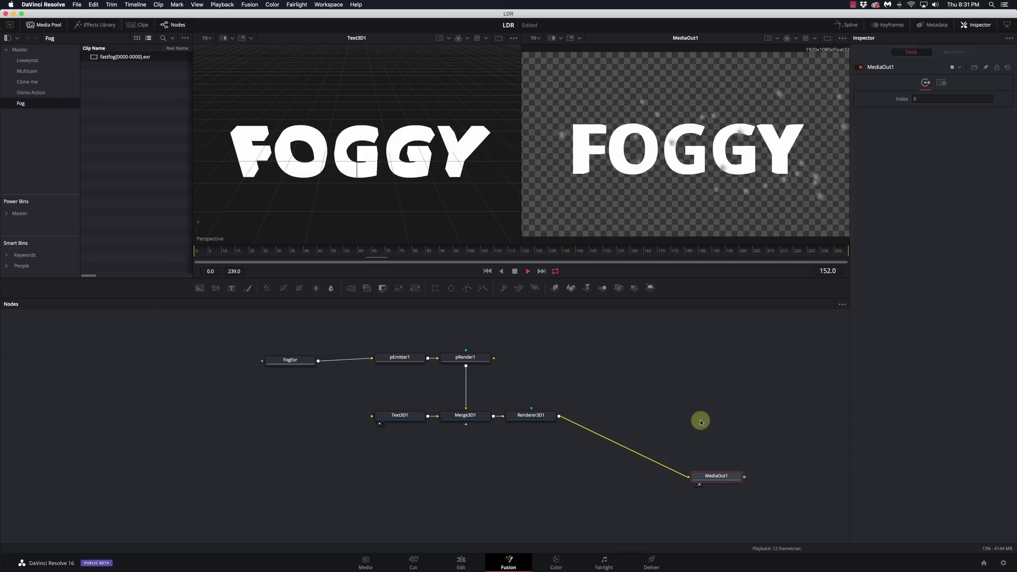
key("space")
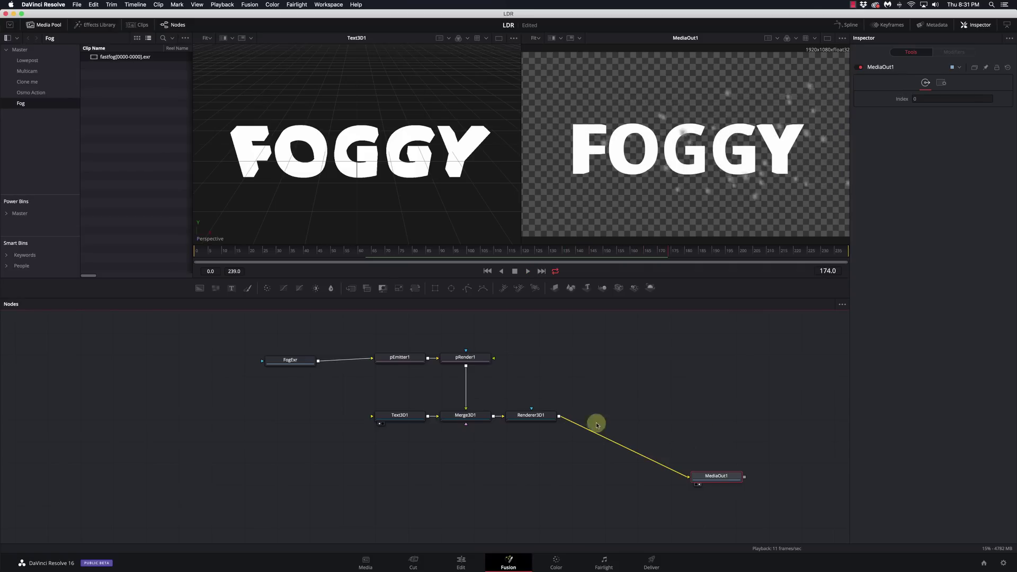
- Move pEmitter1's cube region along X in the 3D view, closer to the Y of the FOGGY text
left_click(466, 415)
scroll(426, 221, "down", 5)
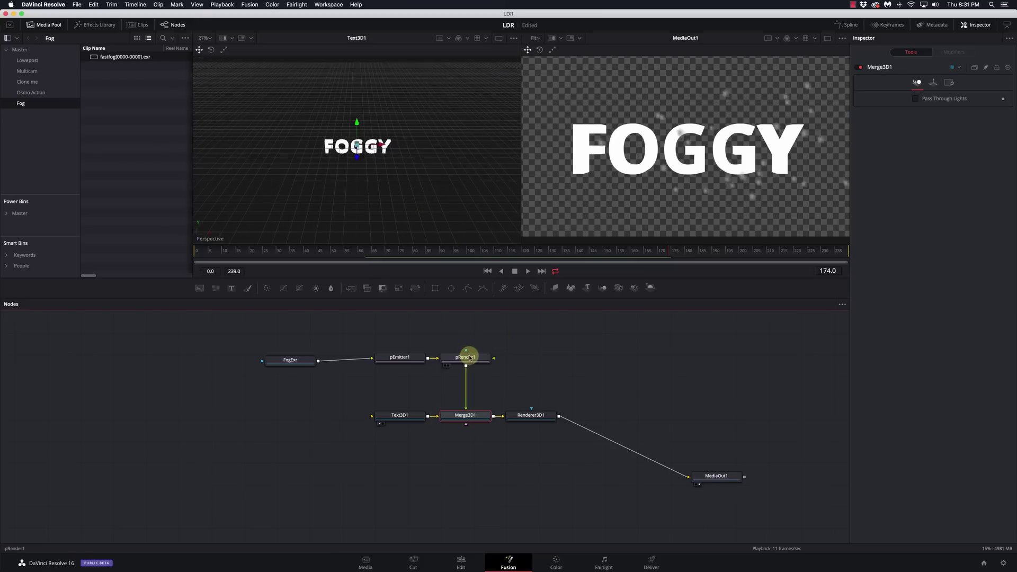
left_click(404, 357)
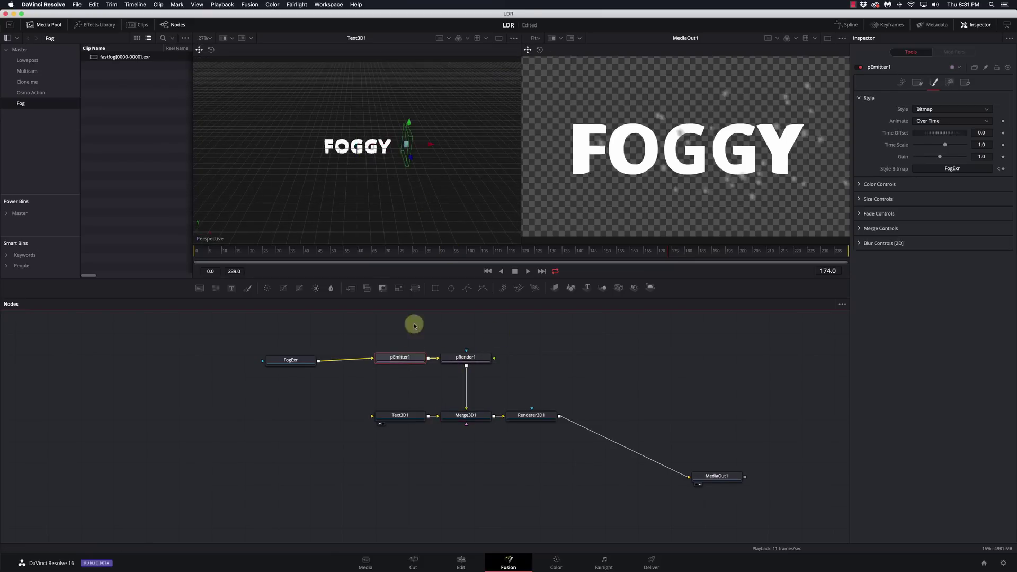
left_click_drag(431, 143, 370, 192)
right_click(371, 194)
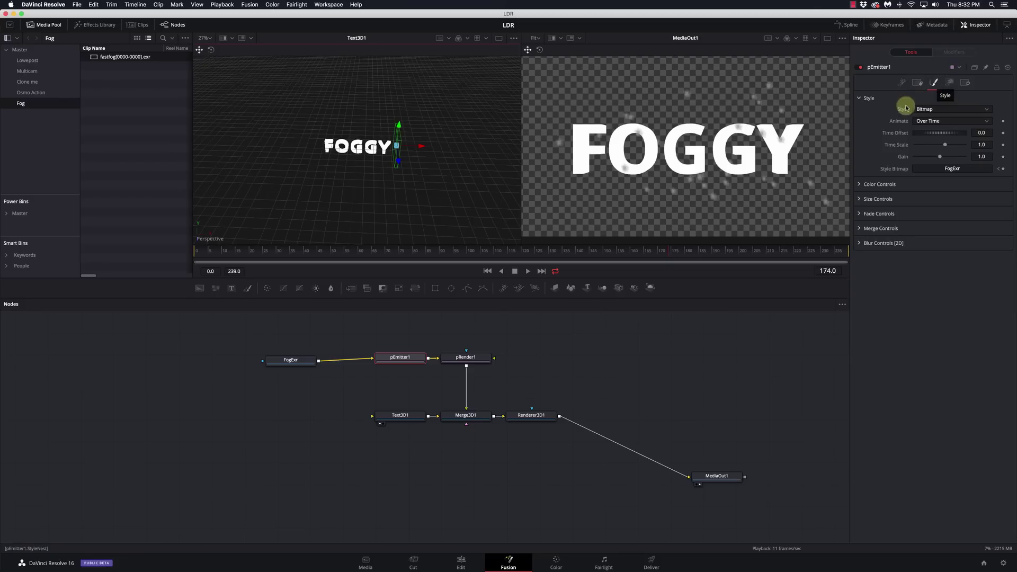
- Set pEmitter1's particle size to 0.5 and its size variance to 0.05
left_click(860, 199)
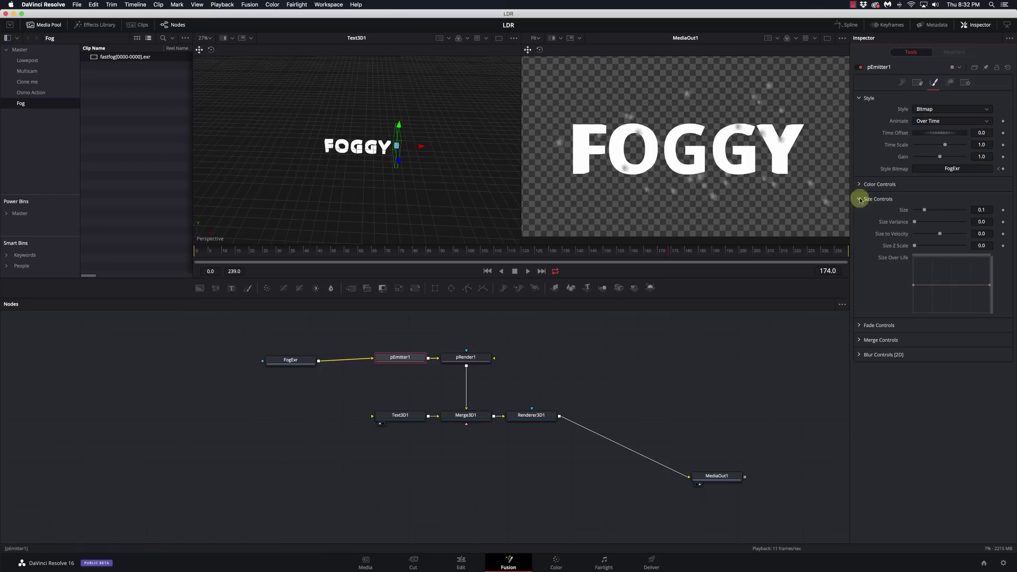
left_click(983, 210)
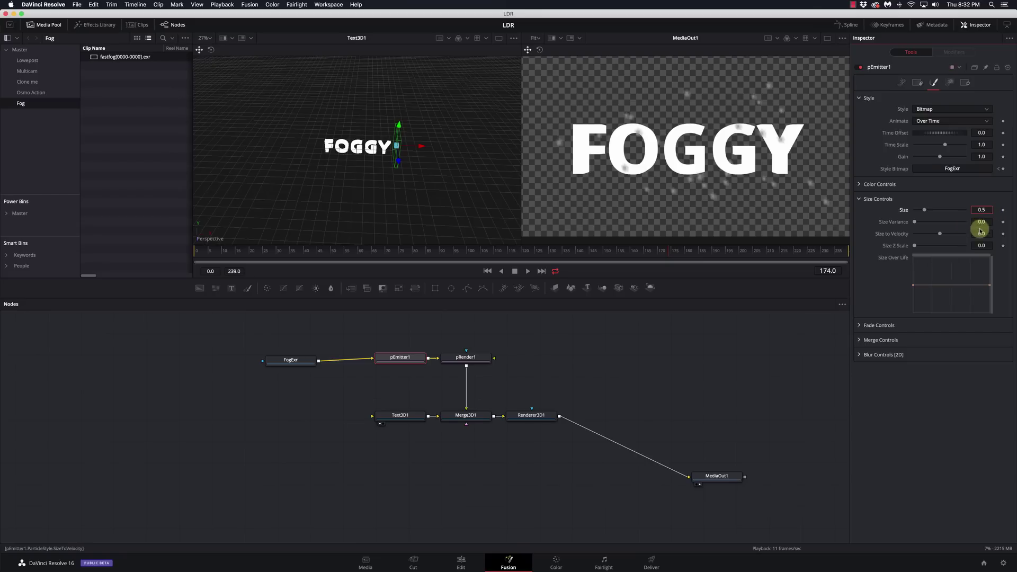
left_click(988, 223)
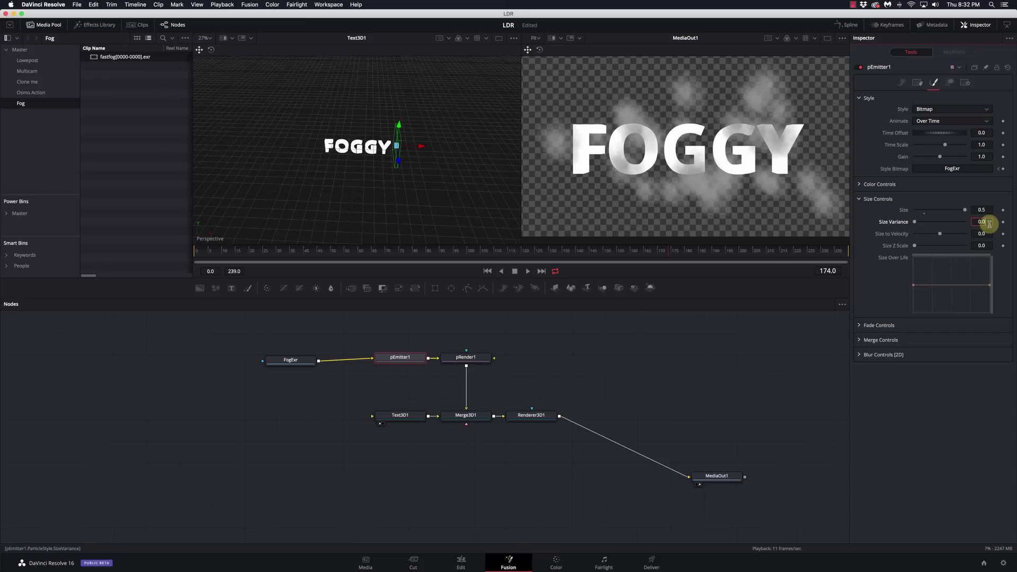
key("Tab")
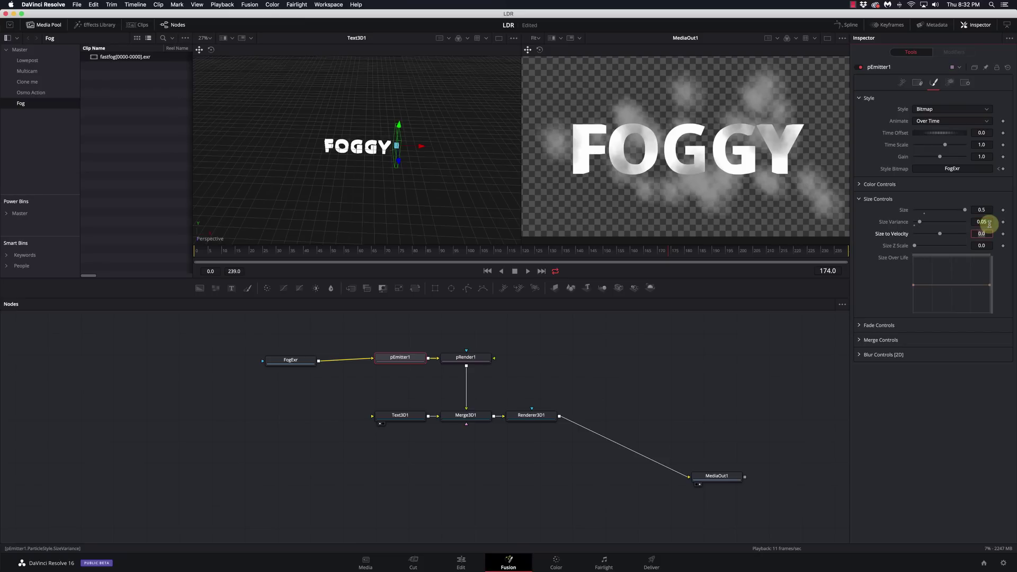
- Play the animation to examine how the enlarged fog puffs drift across the text
left_click(515, 272)
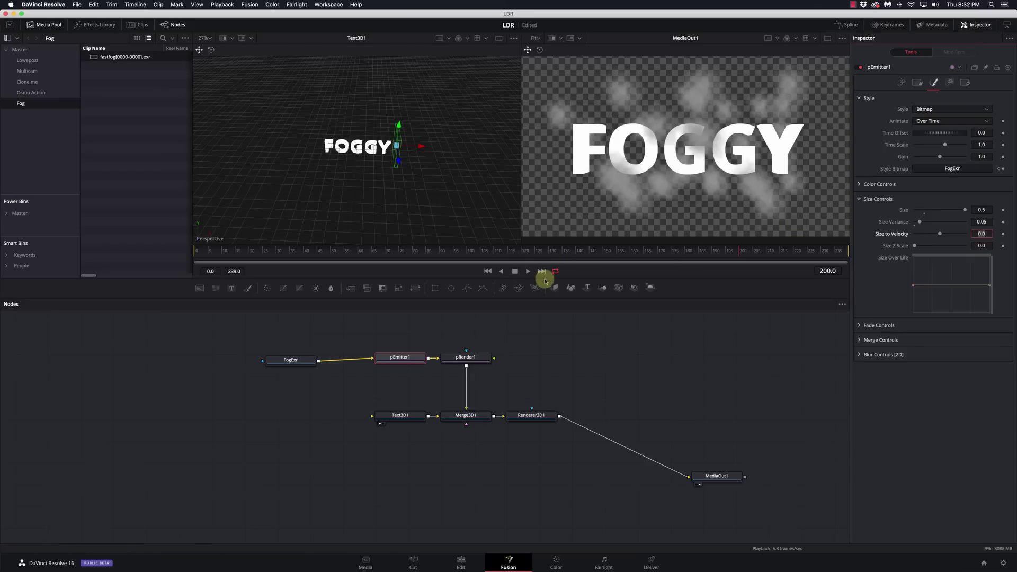
left_click(527, 271)
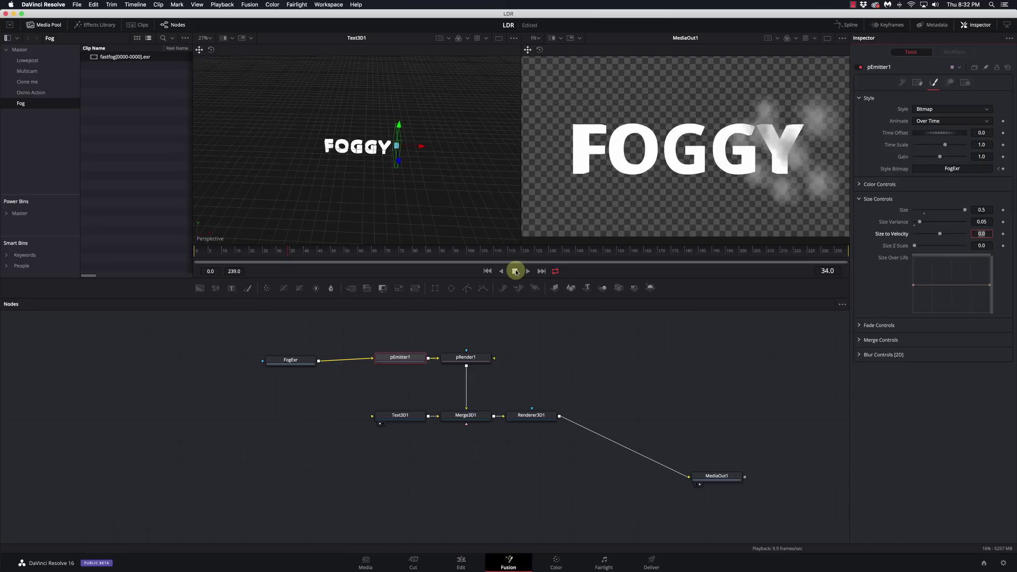
left_click(917, 212)
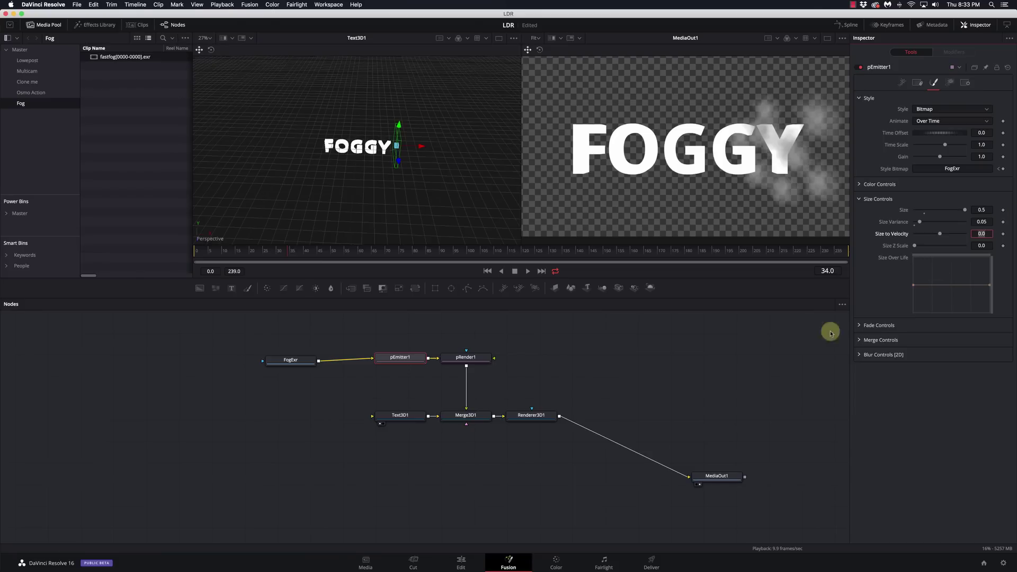
- Play until fog covers the whole text, at frame 115, and set pRender1's Pre-Generate Frames to 115
left_click(471, 360)
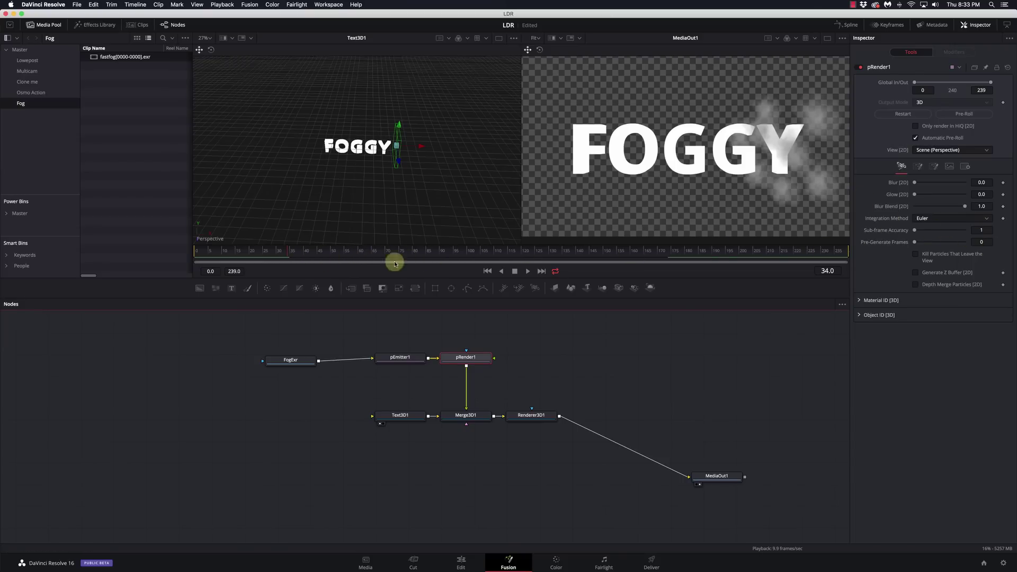
left_click(527, 272)
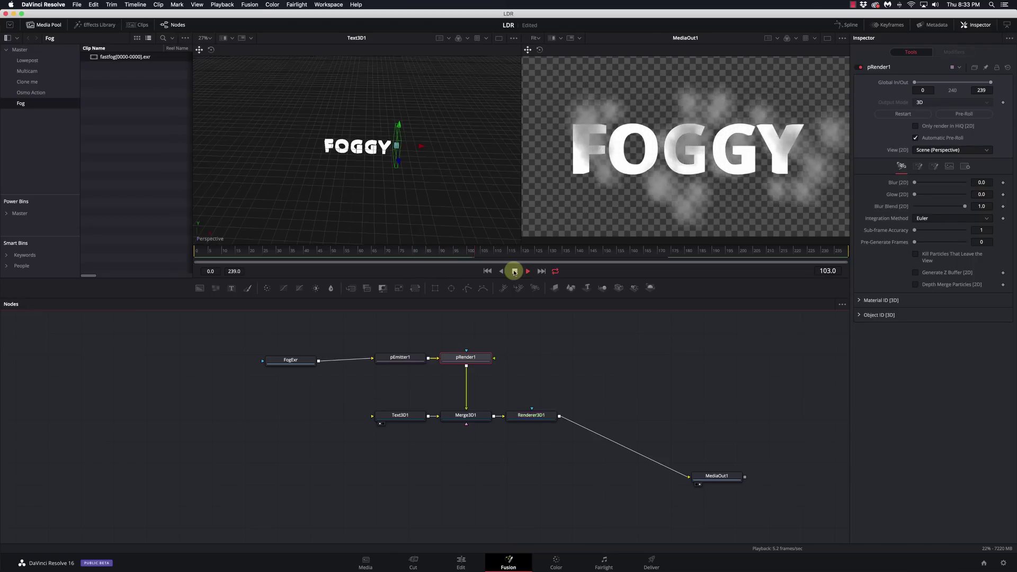
left_click(514, 272)
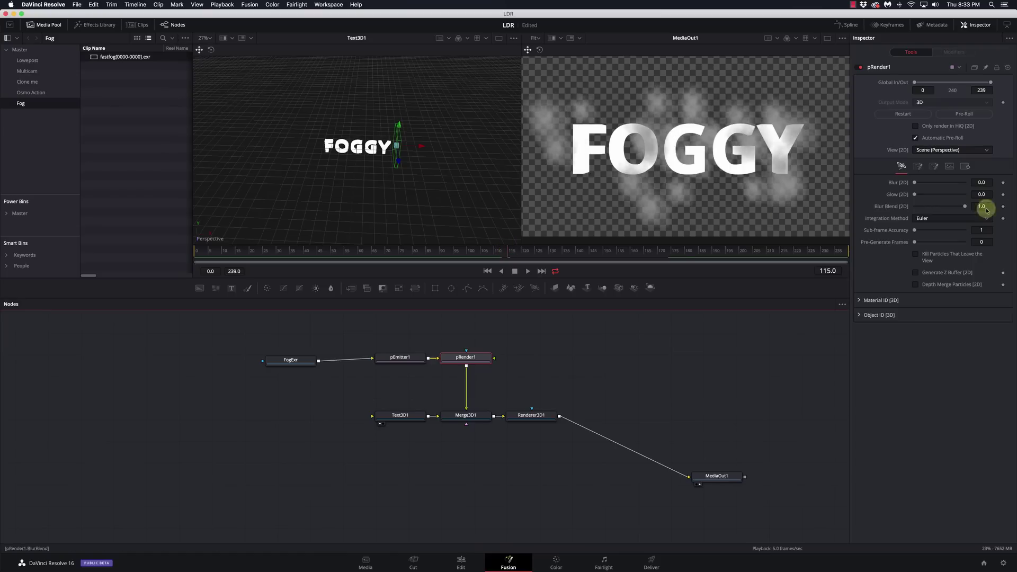
left_click(989, 242)
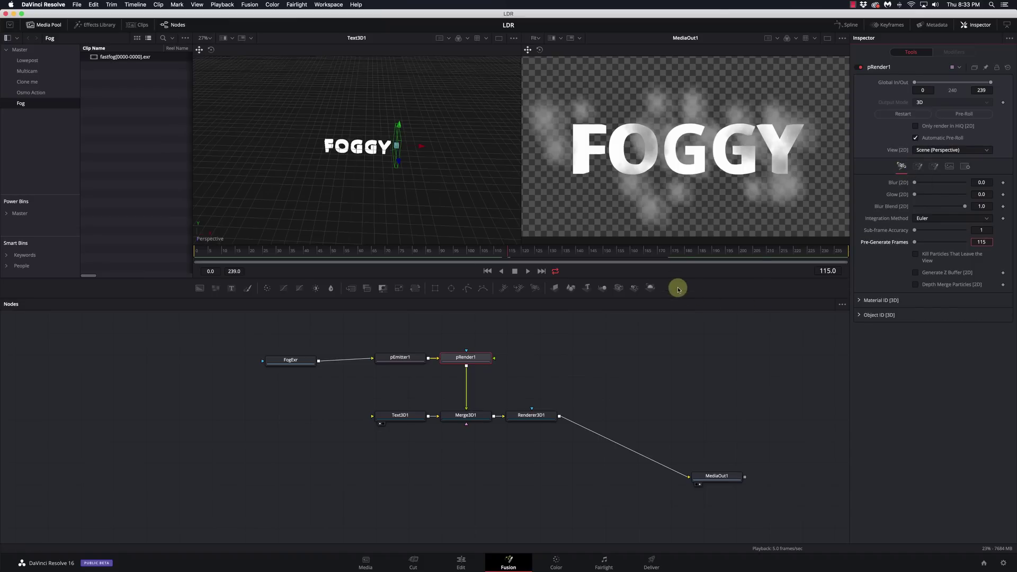
- Check the fog coverage at frame 226 and play the start of the animation with the pre-generated particles
left_click(812, 253)
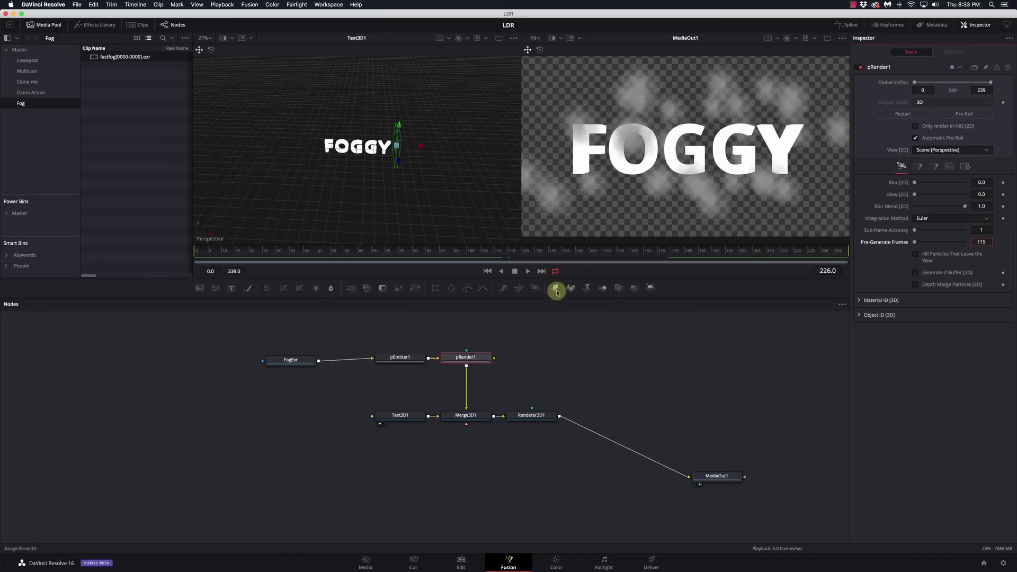
left_click(528, 272)
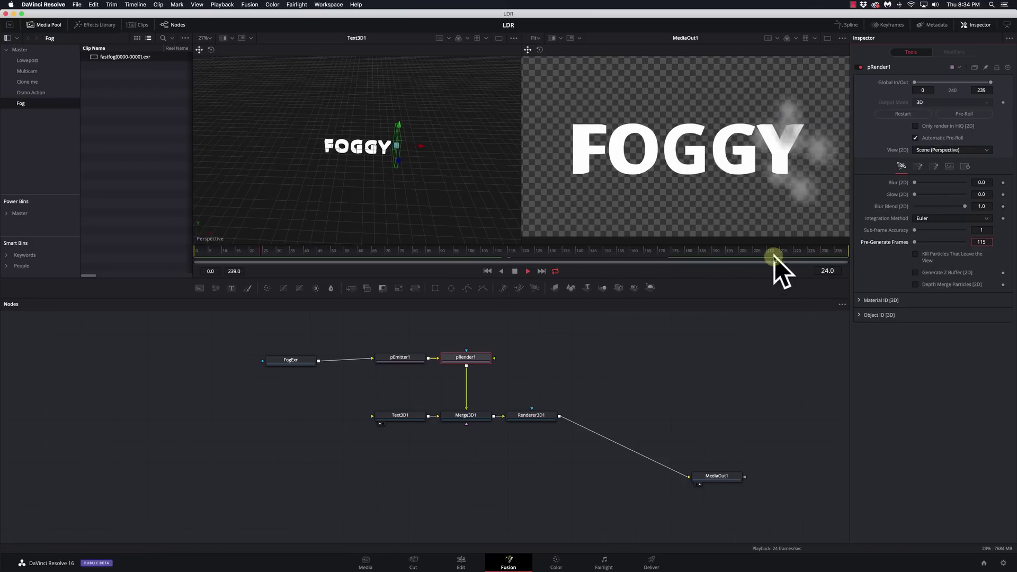
left_click(516, 273)
- Scrub from frame 232 back to frame 202 and open pRender1's Pre-Generate Frames value for editing
left_click(829, 250)
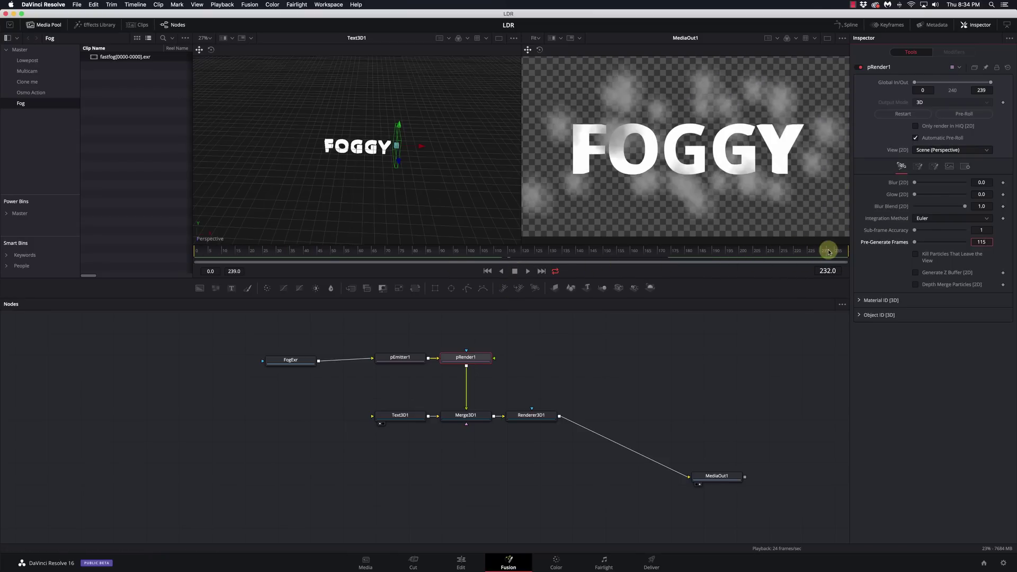
left_click_drag(829, 250, 745, 252)
left_click(982, 242)
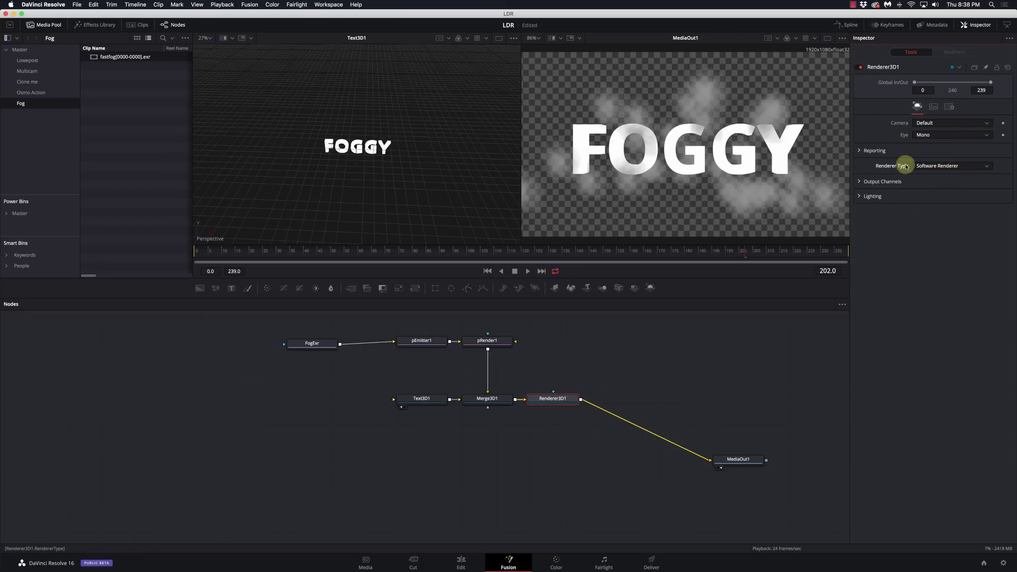
- Set Renderer3D1 to the OpenGL Renderer with Sorted (accurate) transparency
left_click(943, 168)
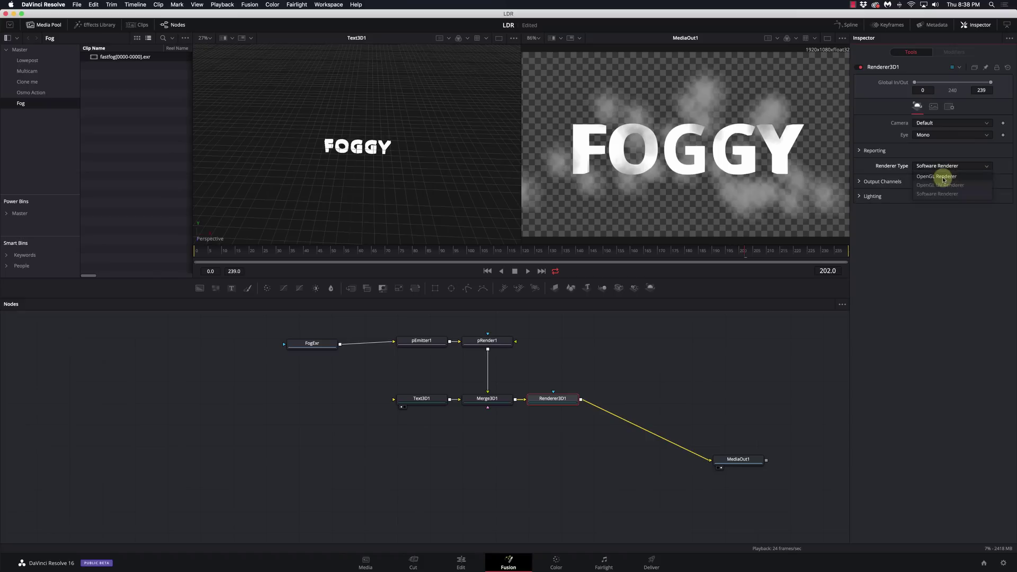
left_click(943, 178)
left_click(934, 256)
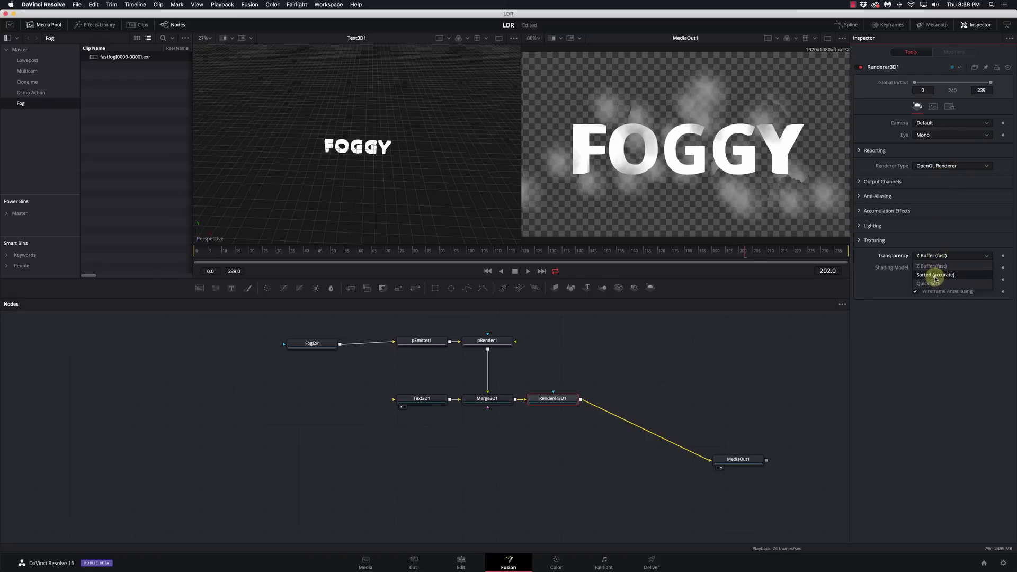
left_click(935, 275)
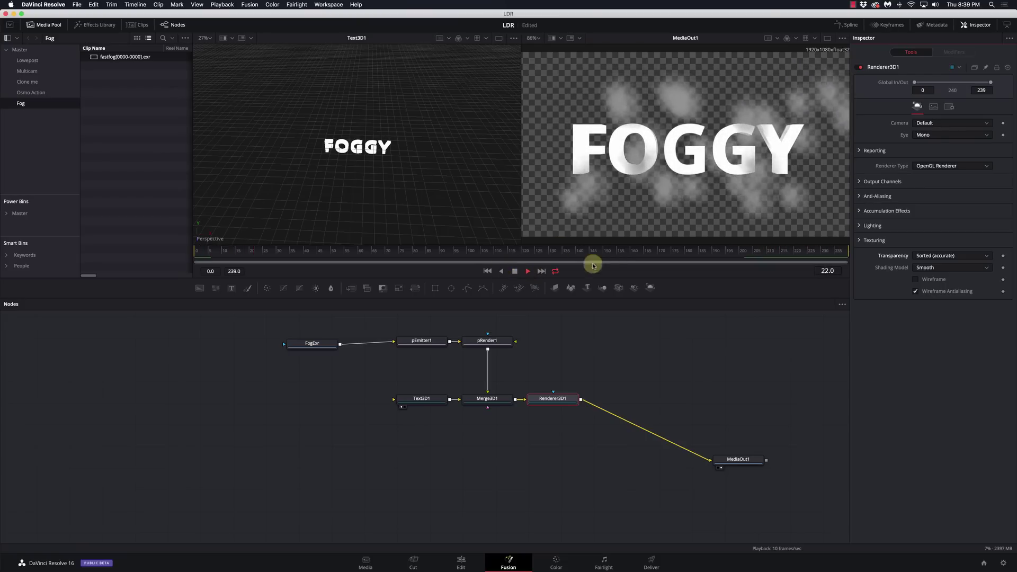
- Set the Spin Z Variance of pEmitter1 to 0.5 so the fog puffs rotate individually
left_click(433, 343)
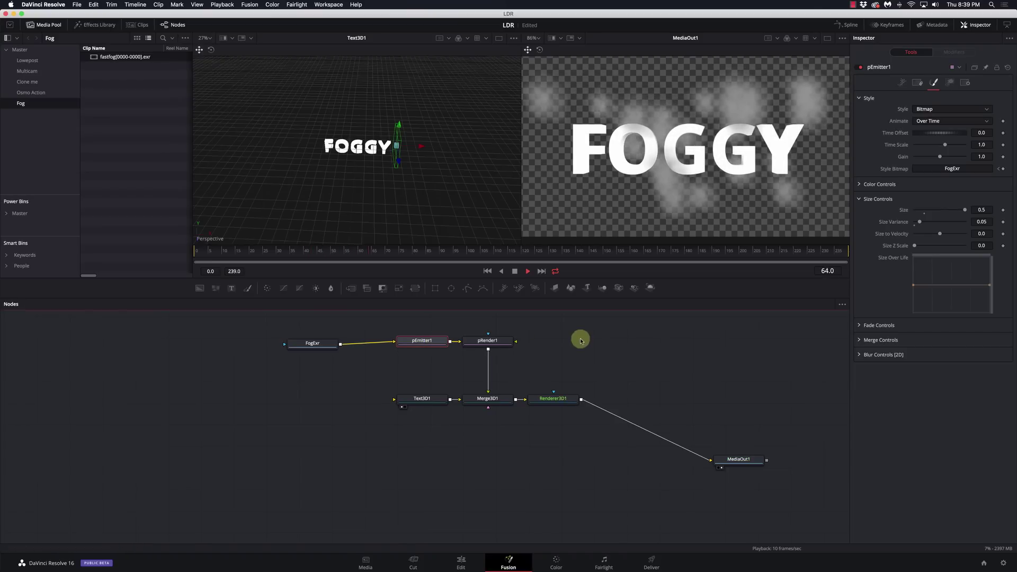
left_click(904, 83)
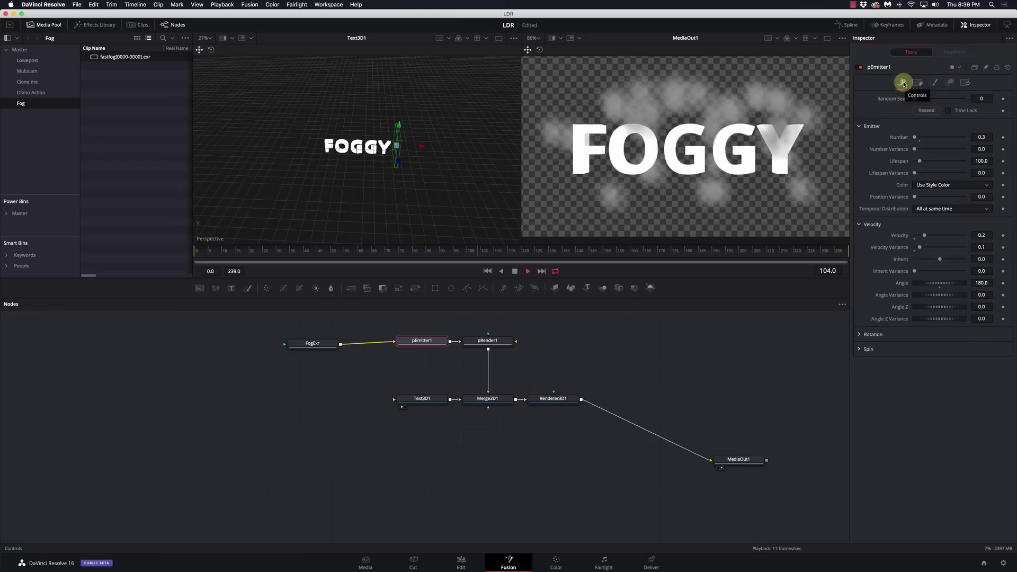
left_click(859, 350)
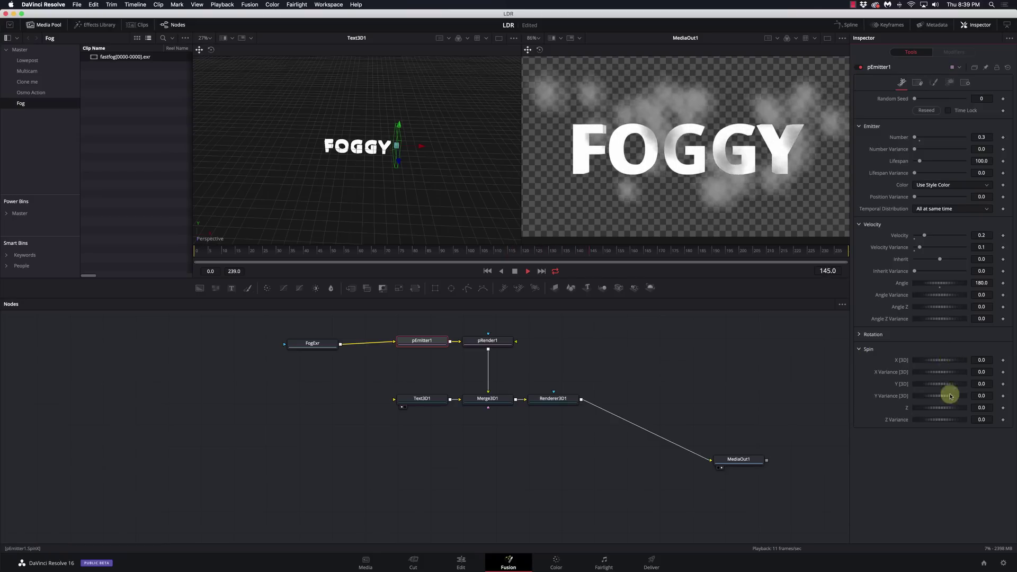
left_click(982, 420)
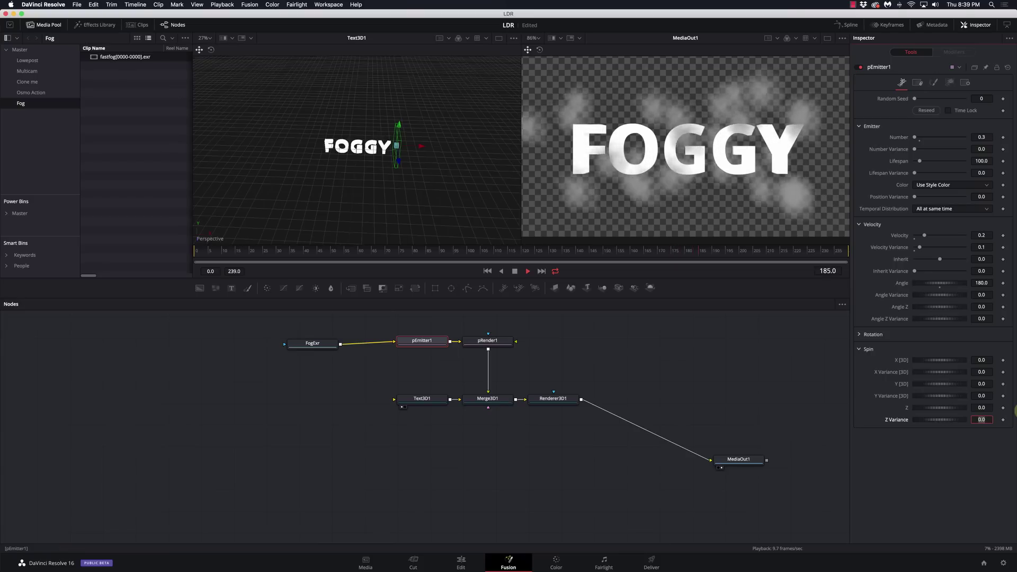
key("BackSpace")
key("Return")
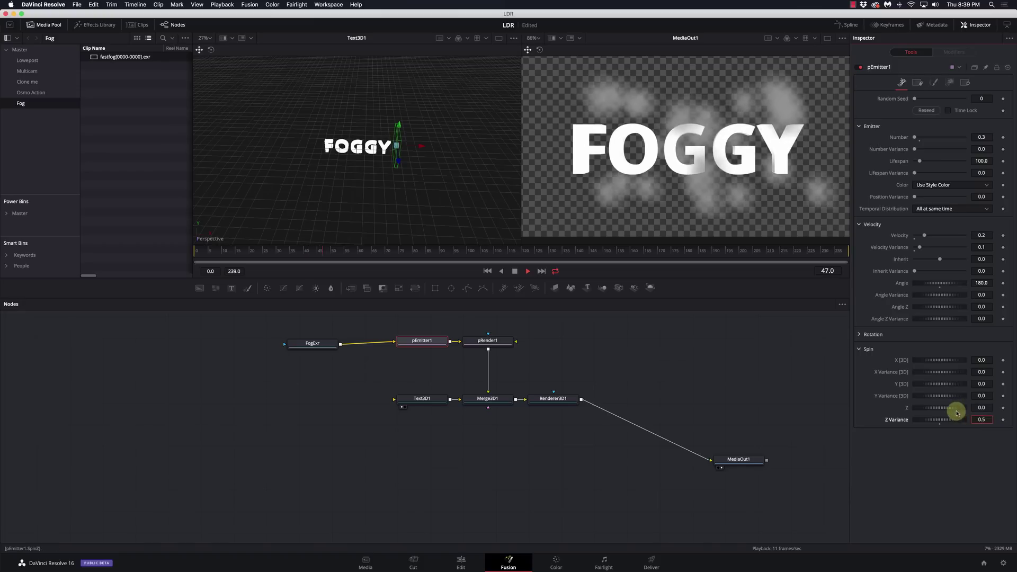
left_click_drag(946, 421, 958, 422)
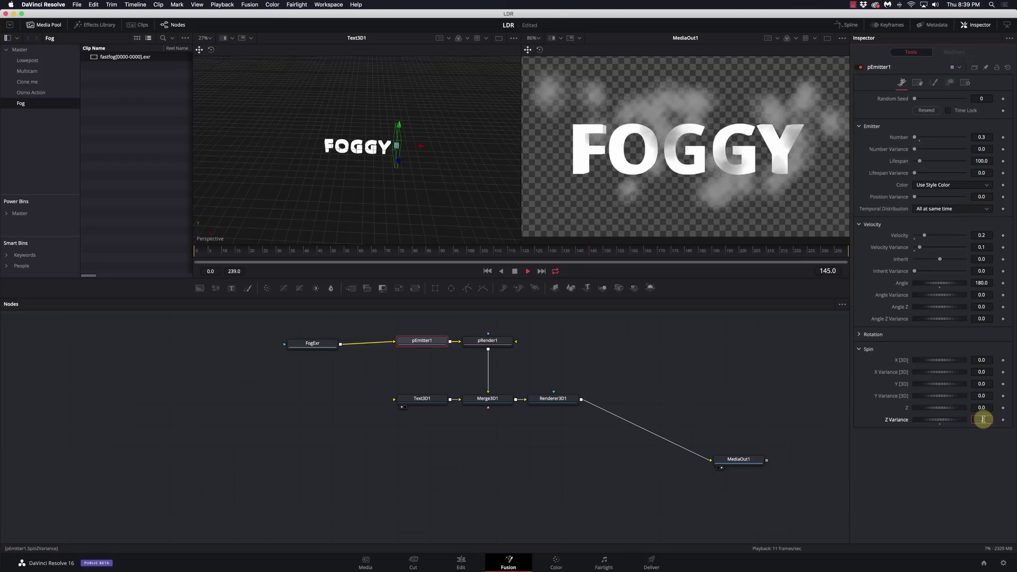
type("5")
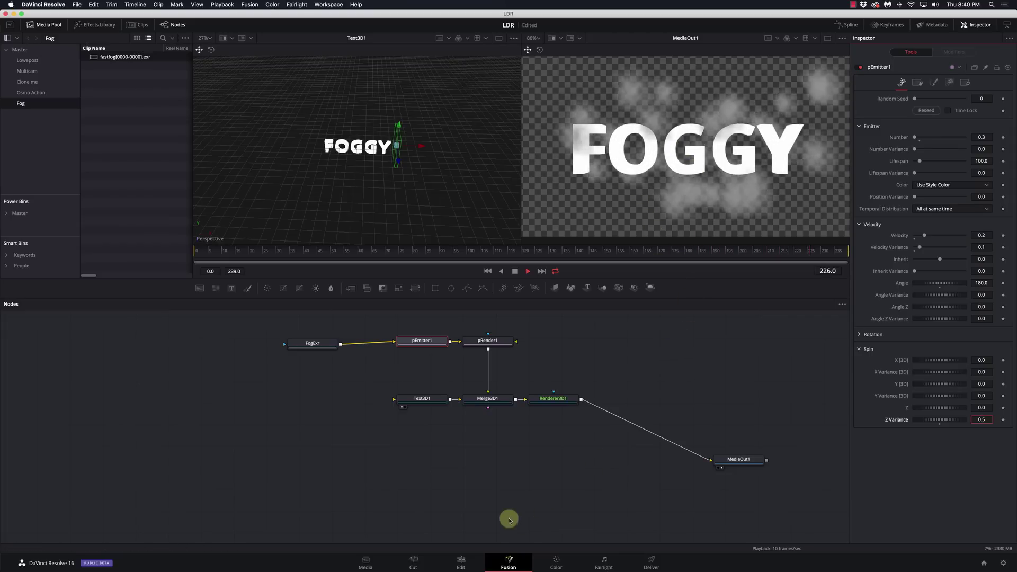
- Play the Fusion Composition clip from the start of the edit timeline to examine the fog, and return to the Fusion composition
left_click(461, 563)
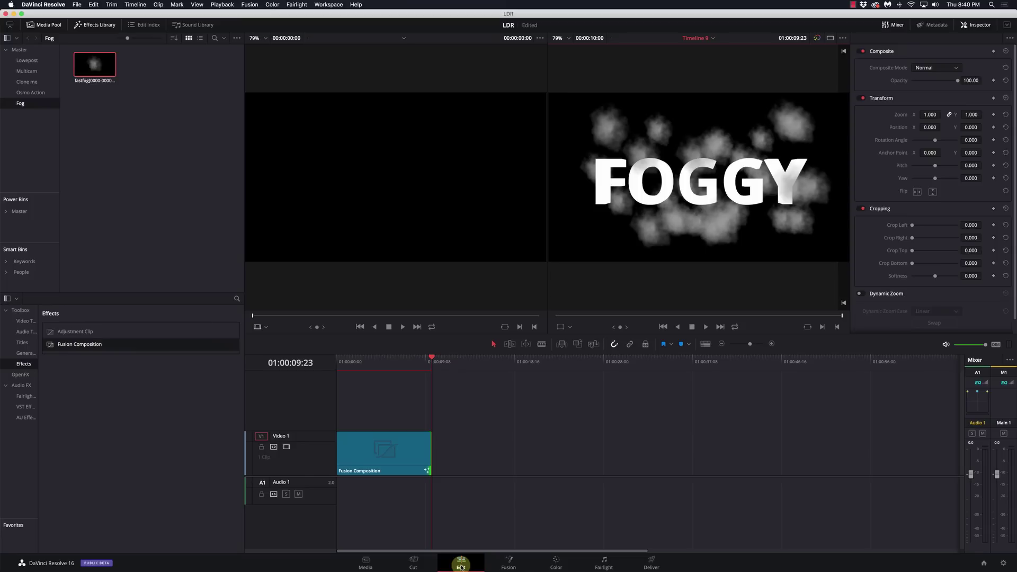
left_click(373, 434)
left_click_drag(347, 361, 329, 362)
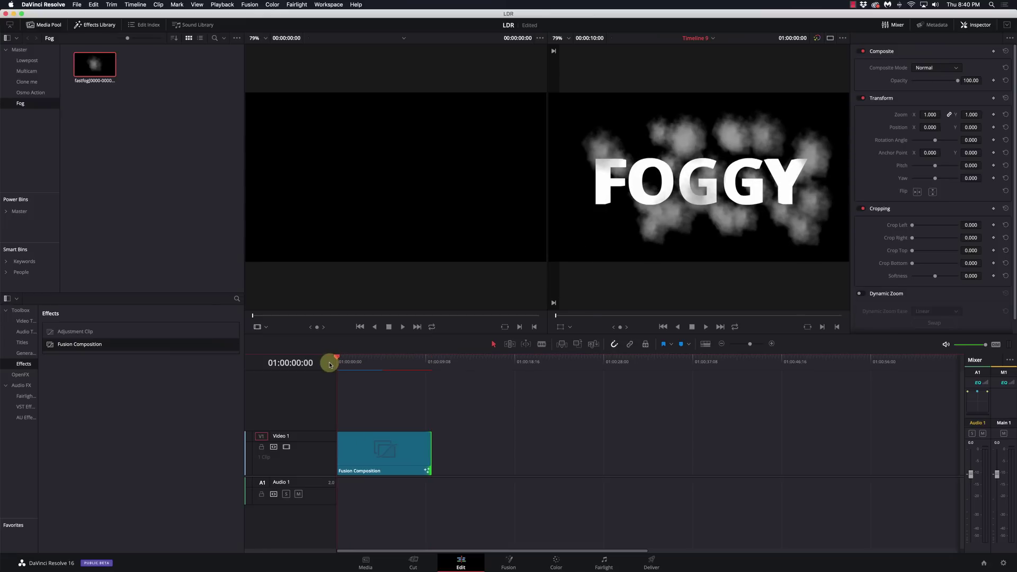
key("space")
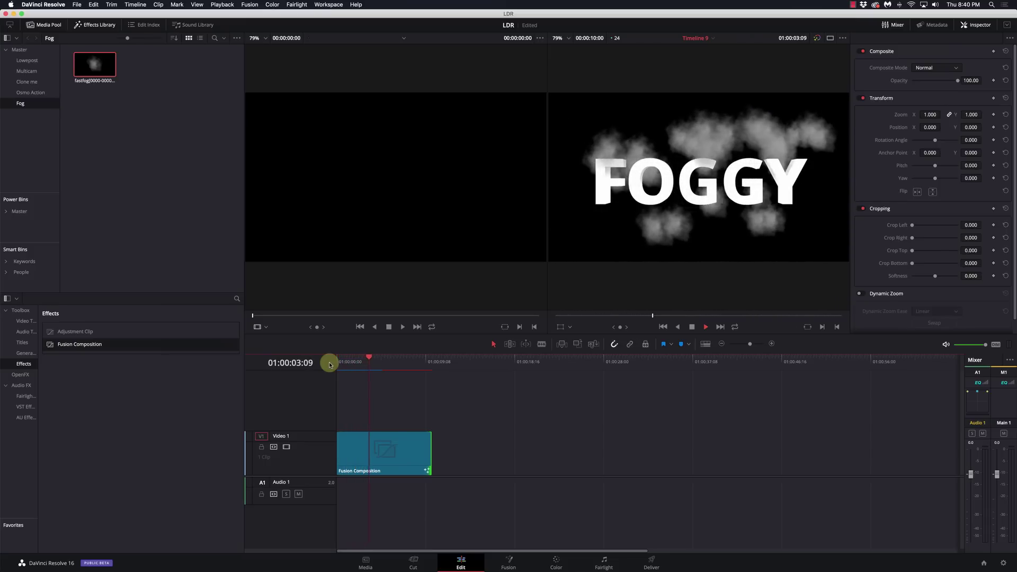
key("space")
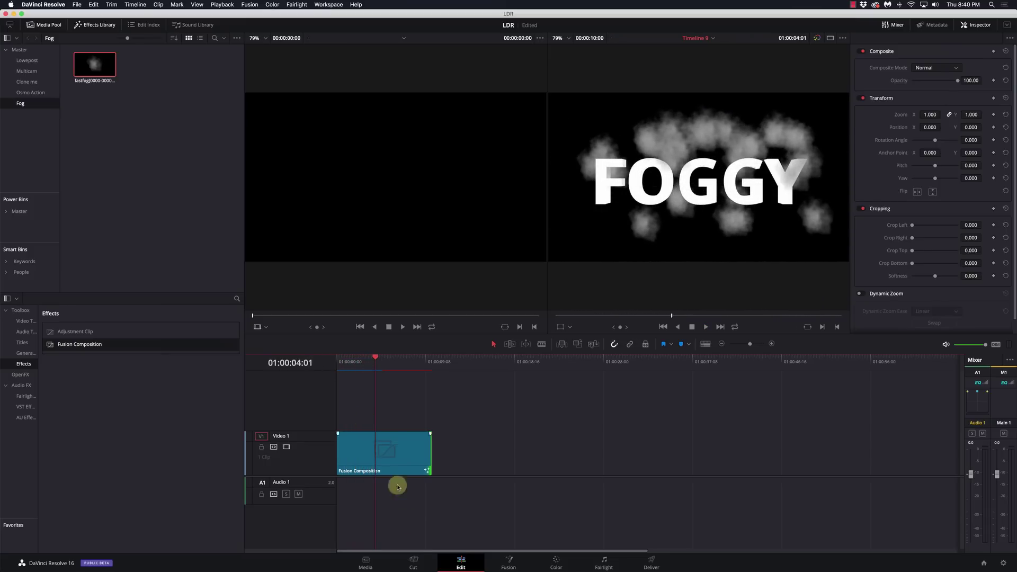
left_click(509, 565)
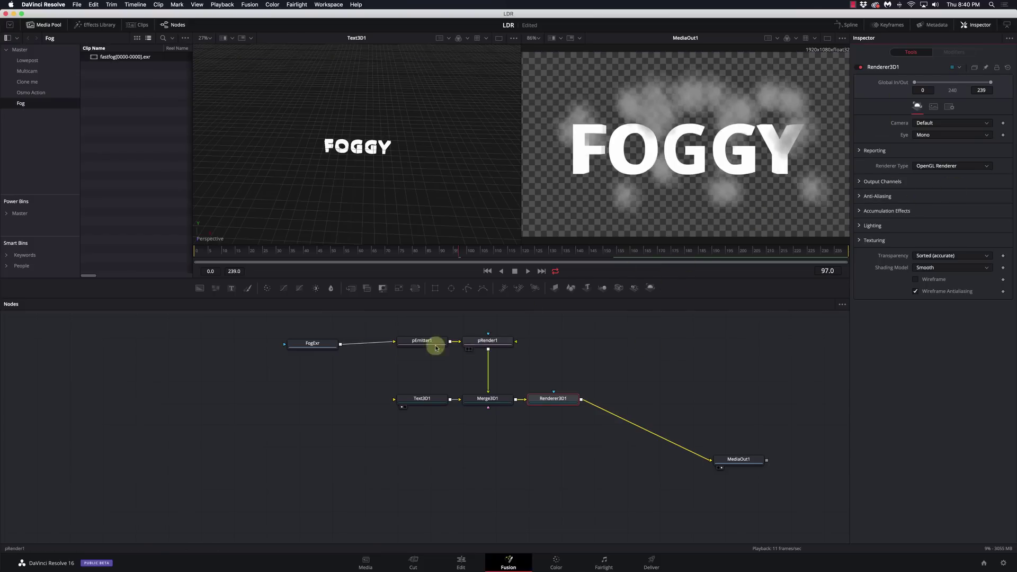
- Set the particle Size of pEmitter1 to 1.5 and play the animation briefly to check the fog density
left_click(419, 342)
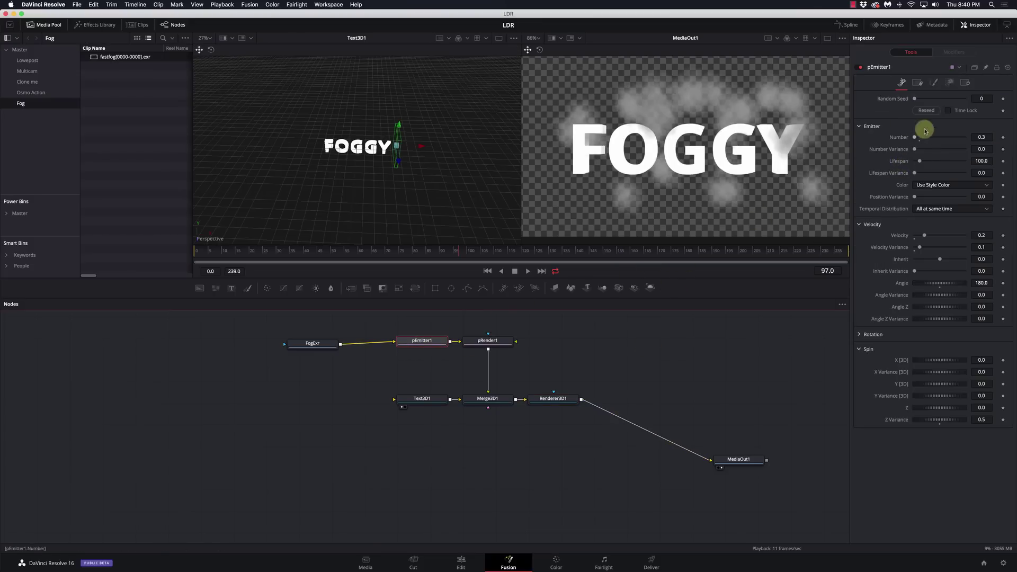
left_click(934, 84)
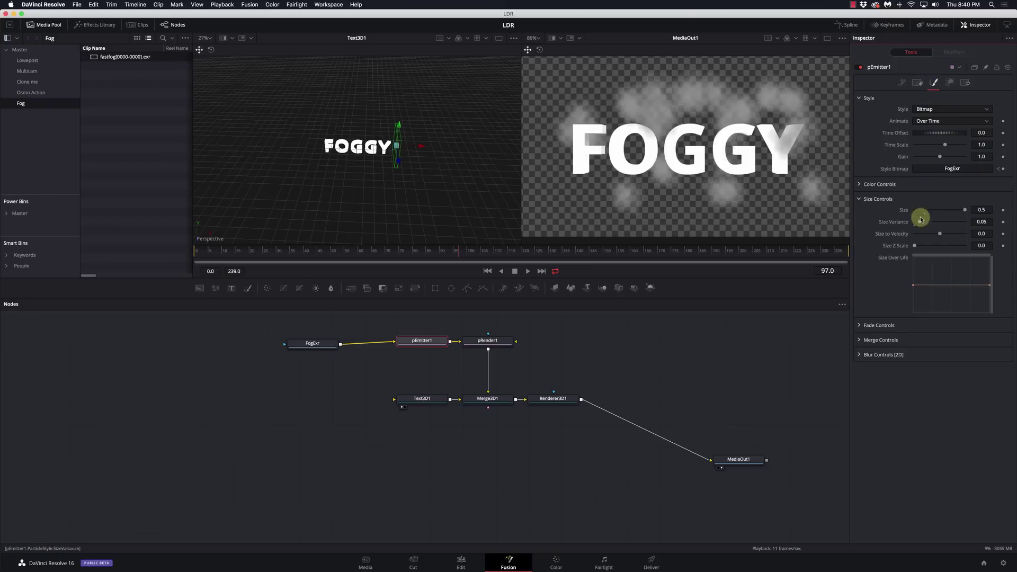
mouse_move(965, 213)
left_mouse_down()
mouse_move(935, 220)
mouse_move(964, 208)
mouse_move(938, 209)
mouse_move(982, 210)
left_mouse_up()
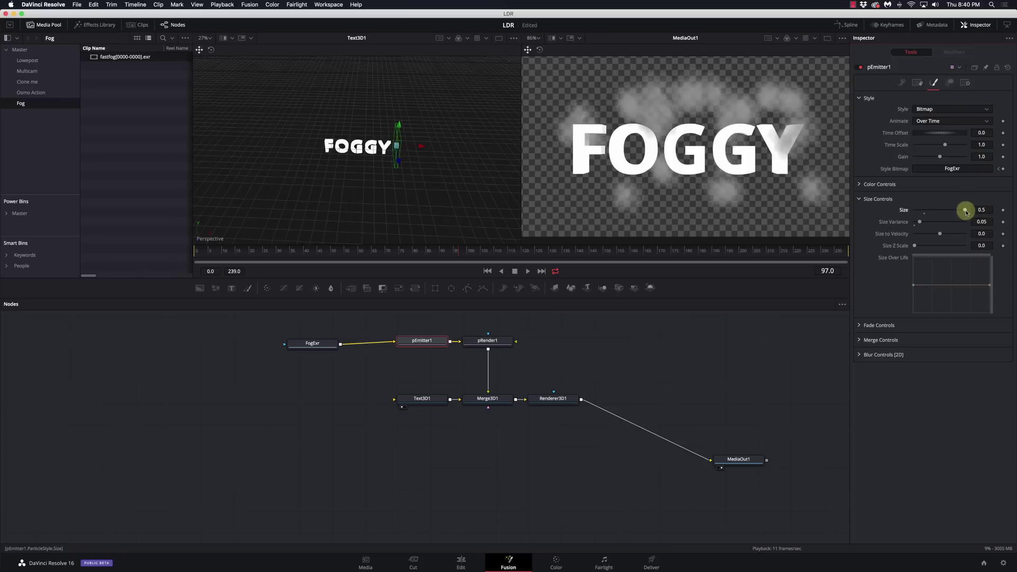
left_click_drag(965, 210, 986, 208)
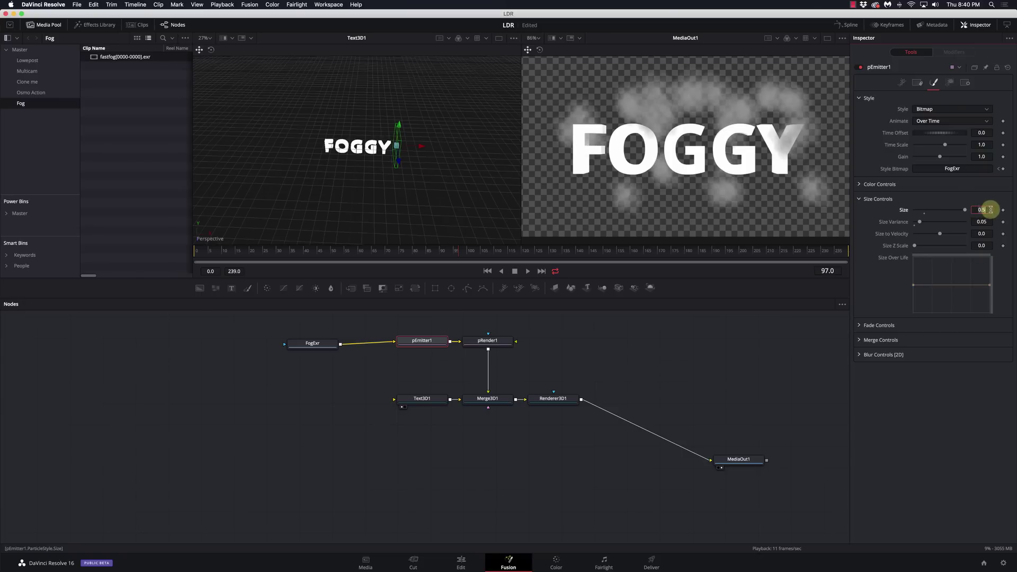
type("1")
key("Tab")
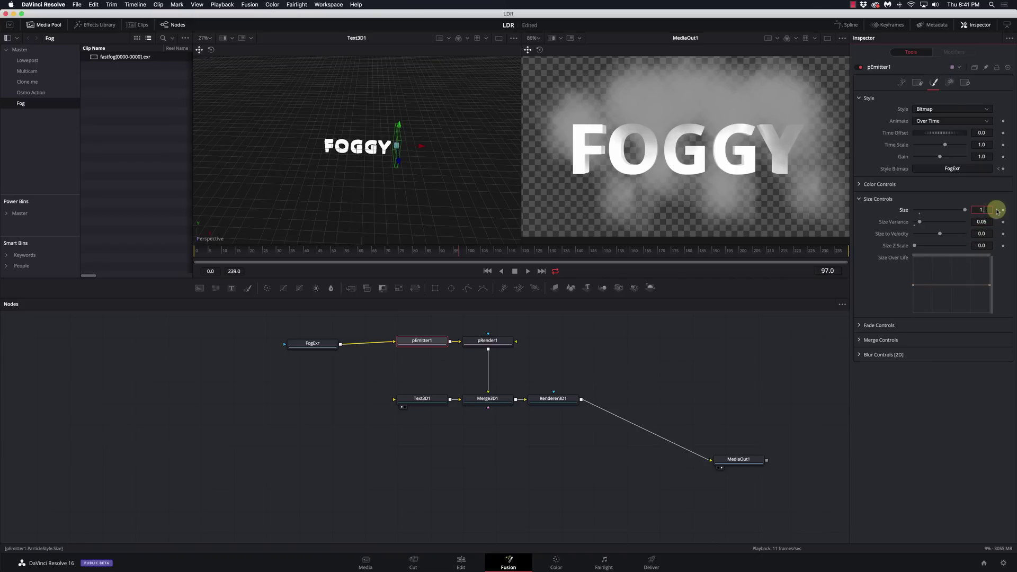
key("Return")
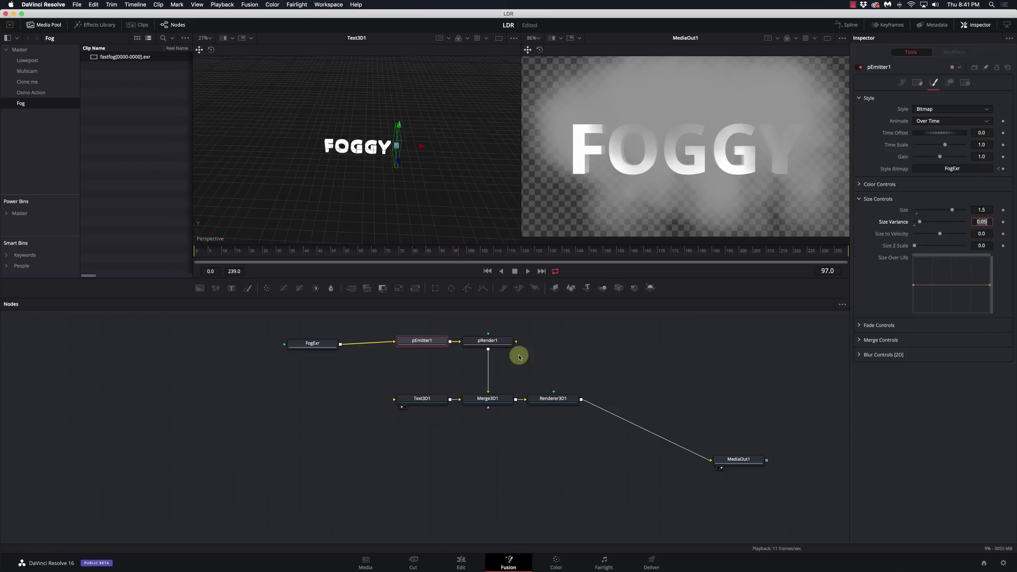
left_click(528, 271)
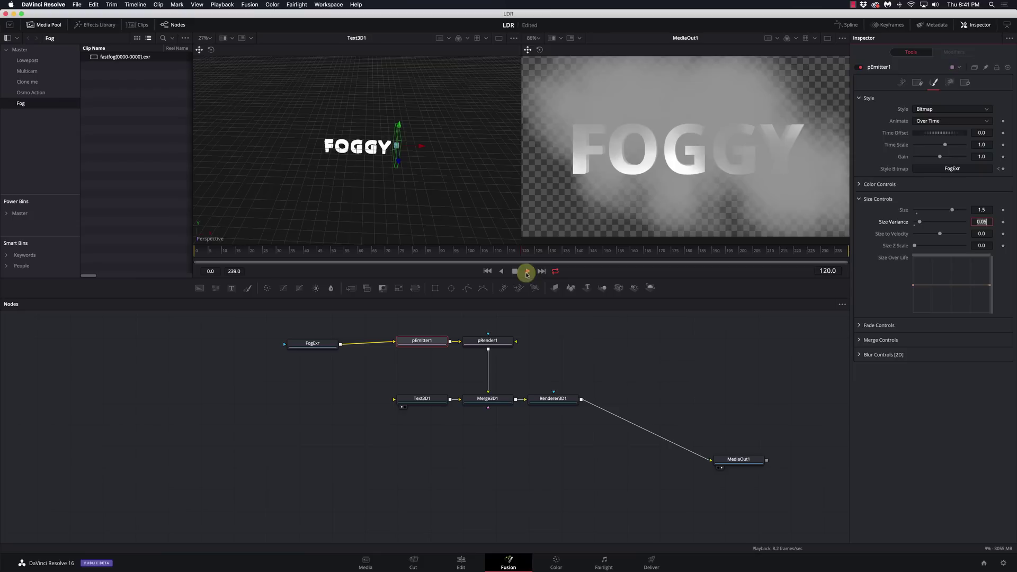
left_click(515, 273)
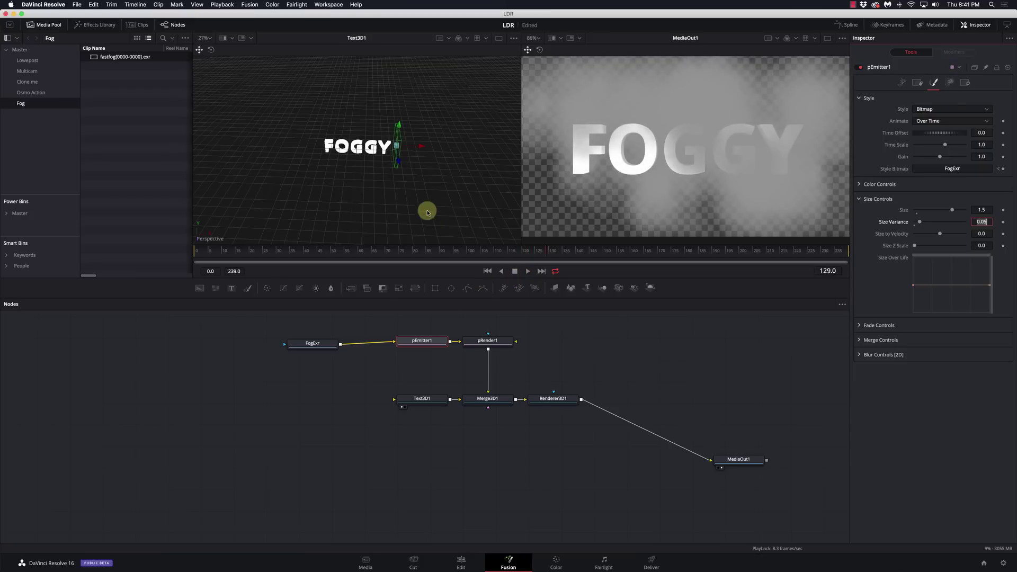
- Set the height of pEmitter1's cube emission region to 2.0
right_click(448, 194)
mouse_move(379, 199)
left_mouse_down()
mouse_move(404, 188)
mouse_move(380, 182)
mouse_move(390, 183)
left_mouse_up()
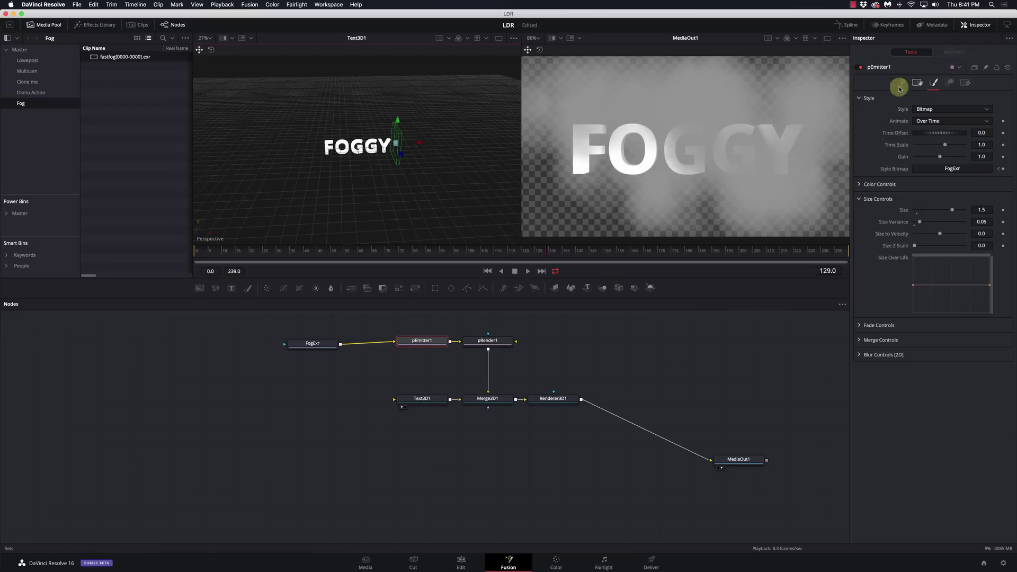
left_click(951, 83)
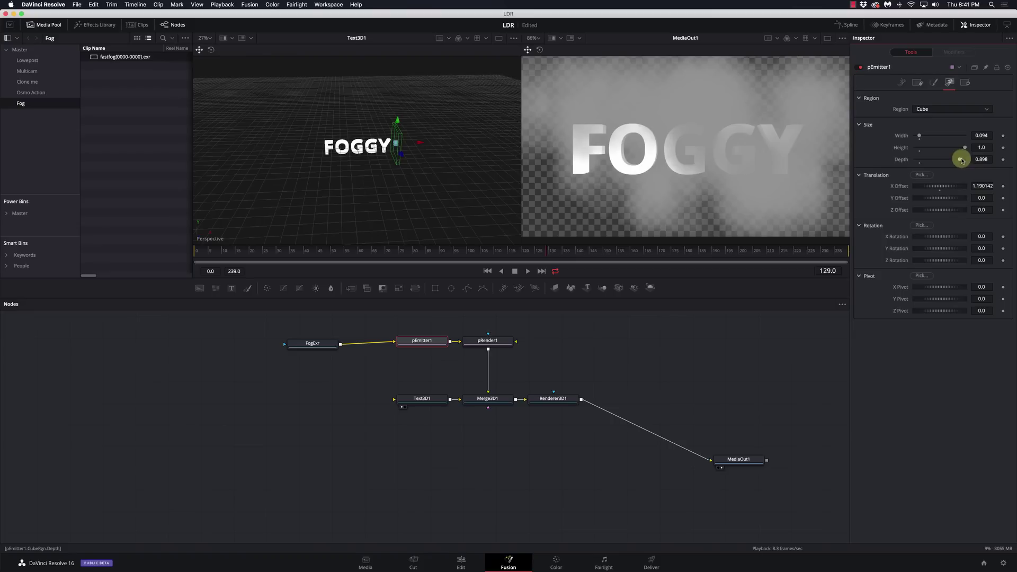
mouse_move(978, 149)
left_mouse_down()
mouse_move(956, 150)
mouse_move(990, 149)
left_mouse_up()
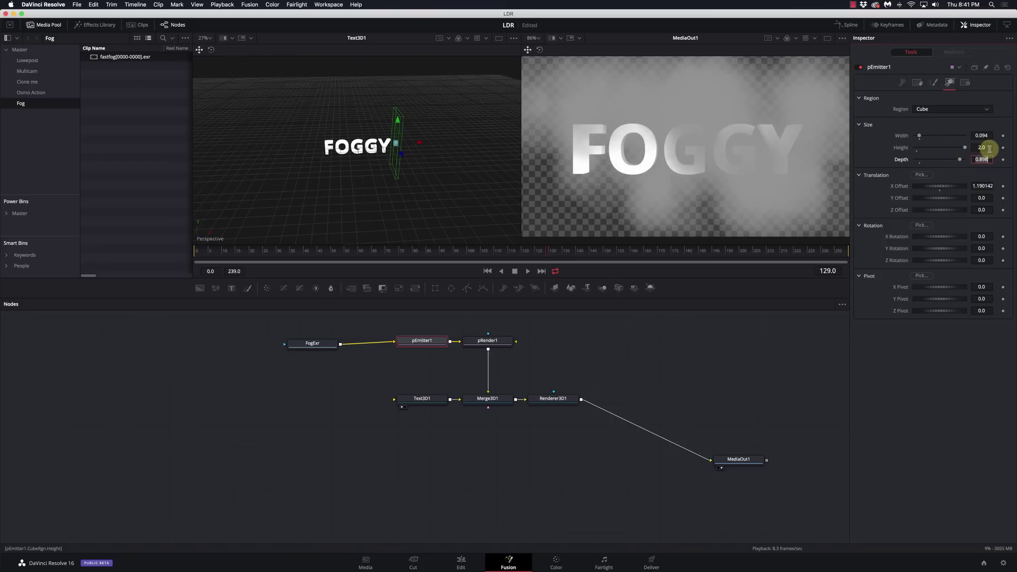
type("2")
key("Tab")
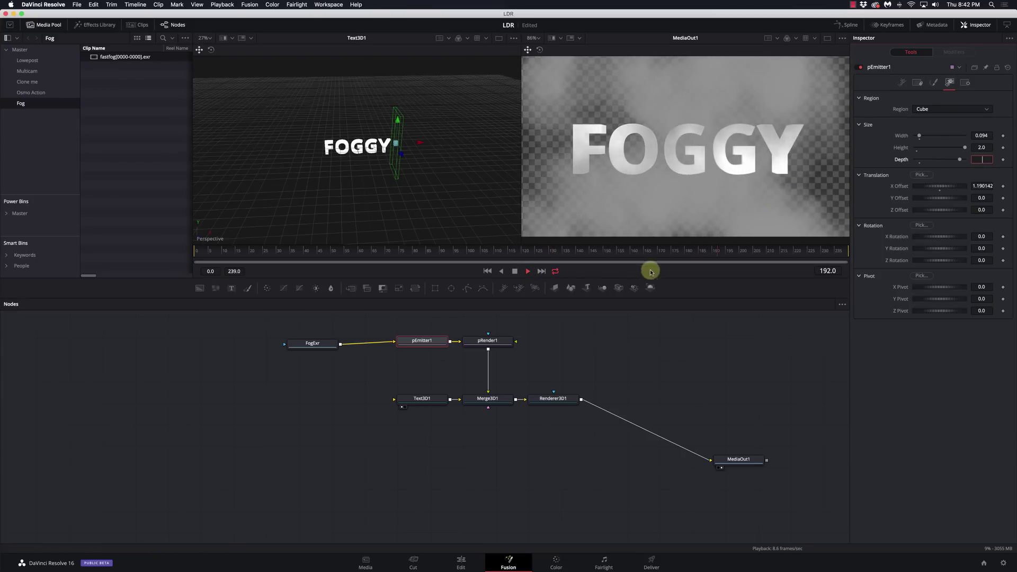
- Play the end of the animation to examine how the fog from the taller emitter covers the frame
left_click(514, 271)
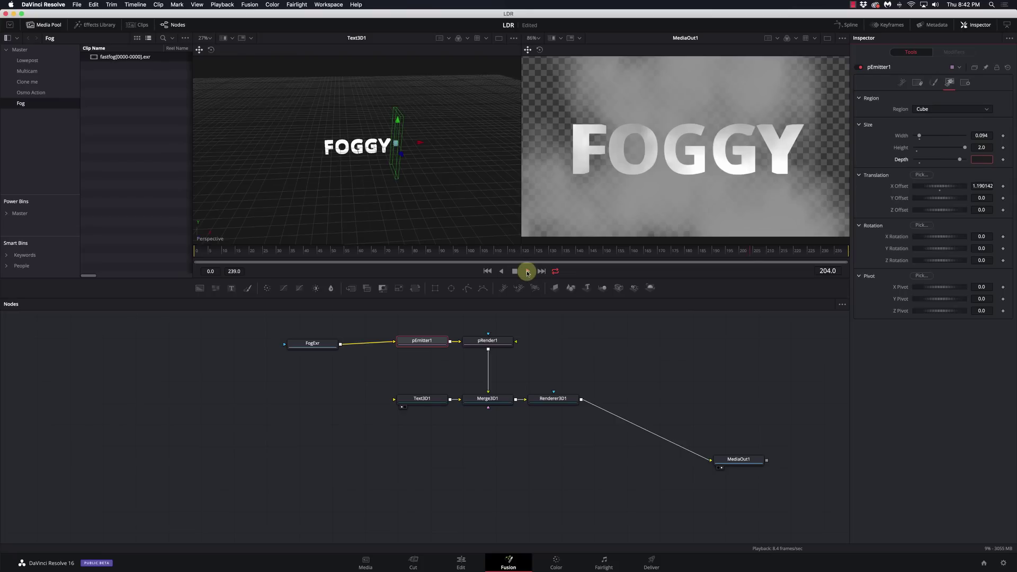
left_click(528, 272)
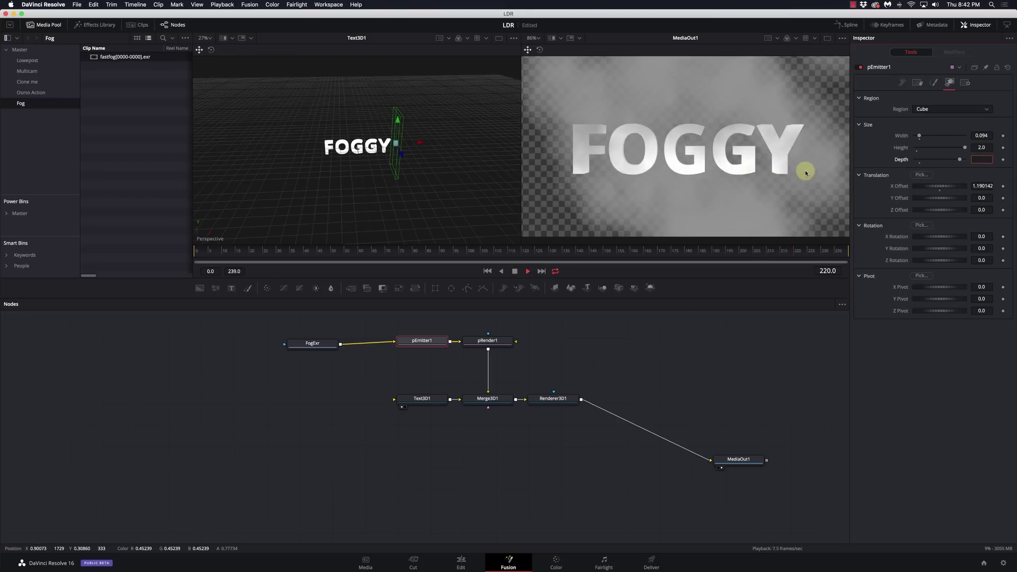
left_click(516, 272)
- Set pEmitter1's particle Lifespan to 350 and check the fog at the last frame, 239
left_click(903, 83)
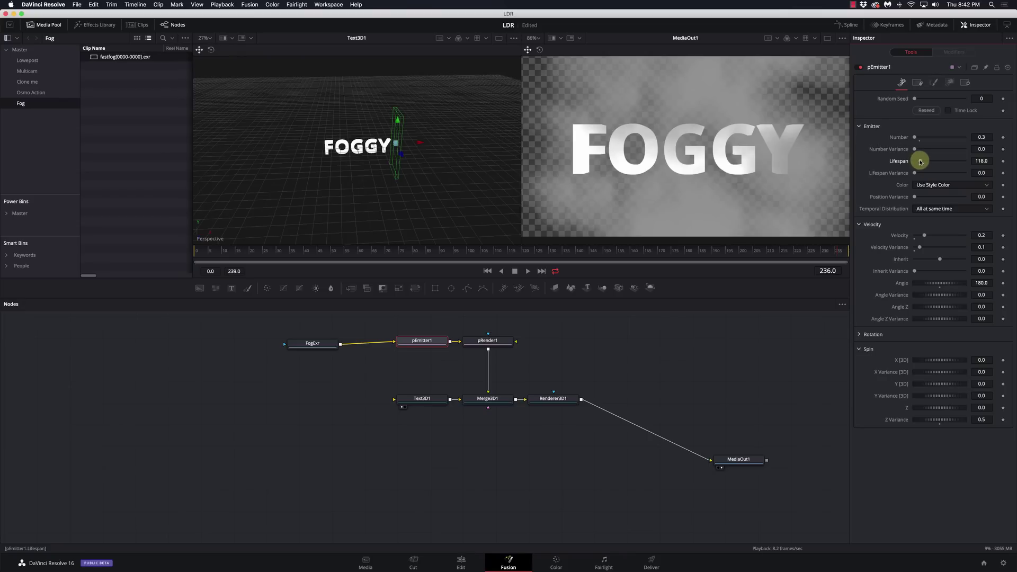
left_click_drag(922, 162, 930, 162)
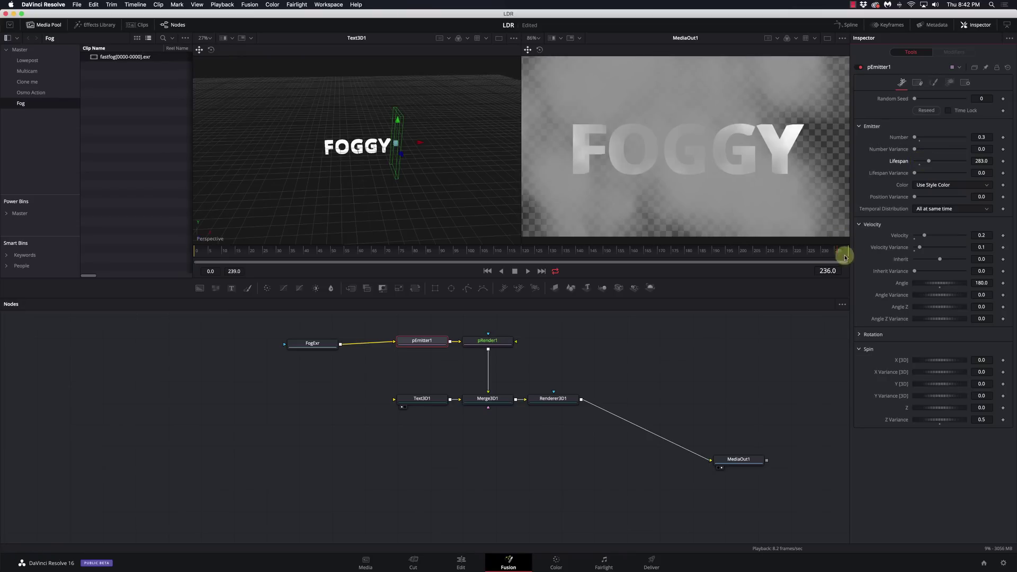
left_click_drag(840, 250, 849, 255)
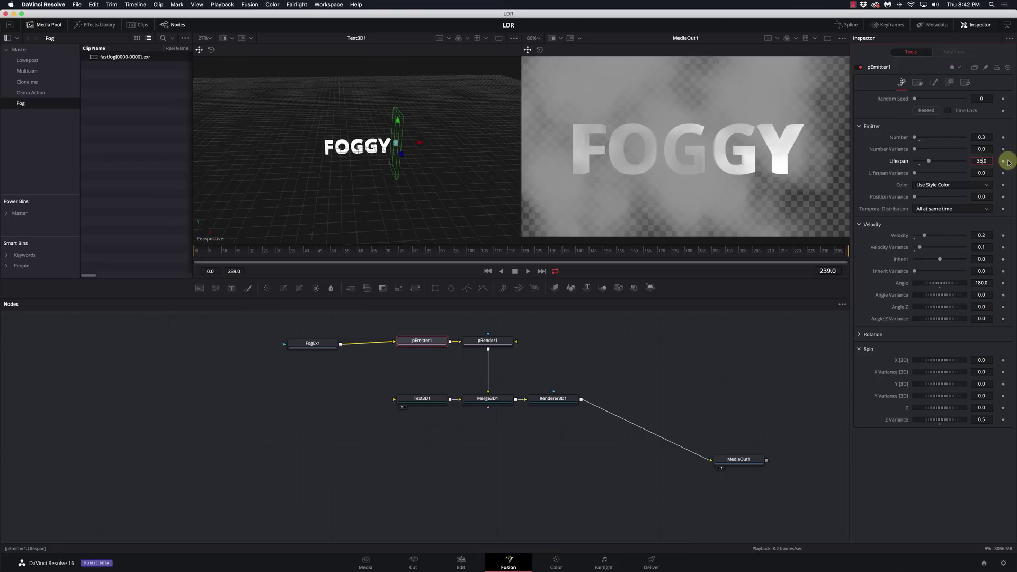
key("Tab")
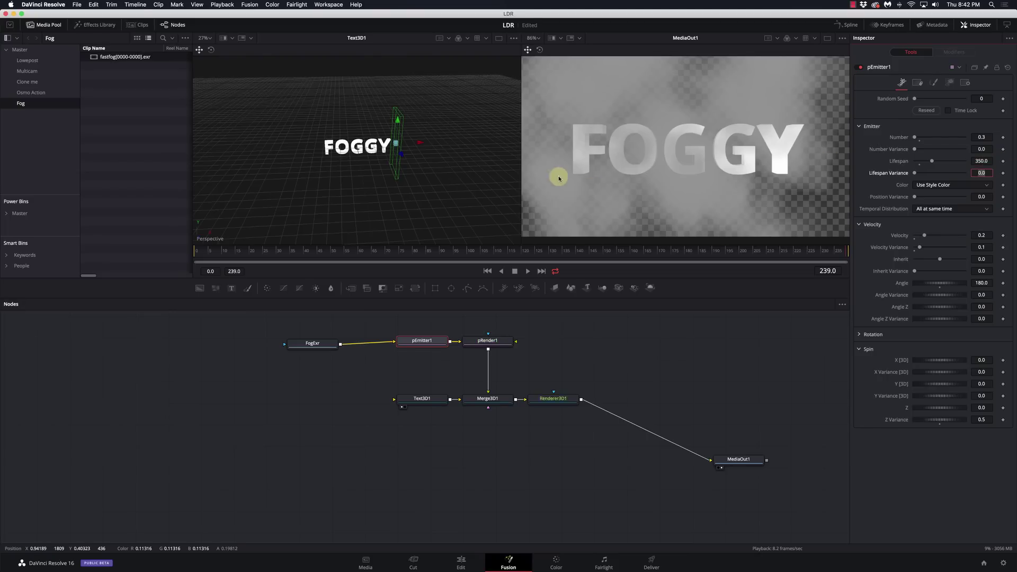
- Play the longer-lived fog up to frame 64, and move the emitter region slightly farther from the text along X
left_click(528, 272)
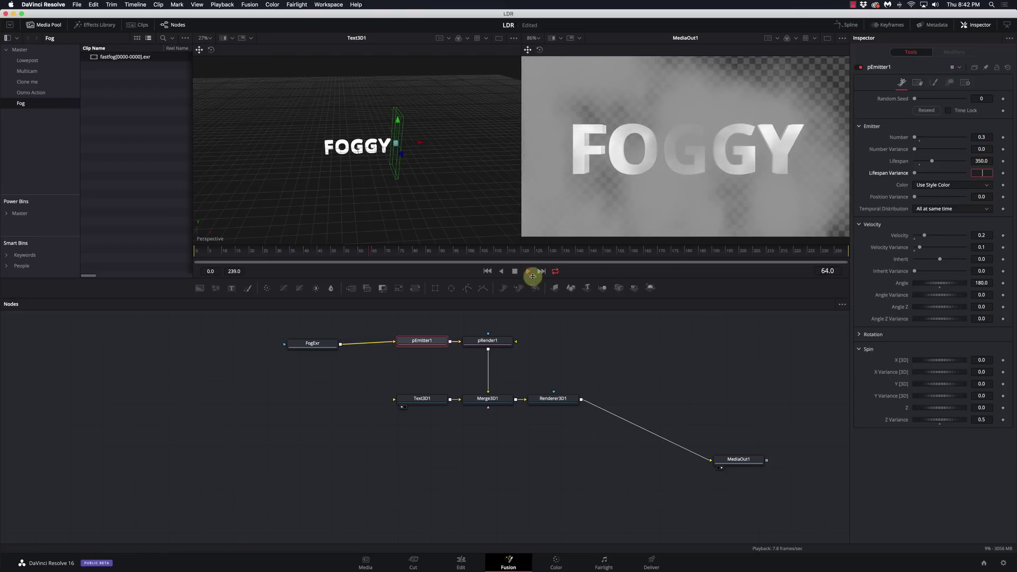
left_click(515, 270)
left_click_drag(419, 144, 430, 143)
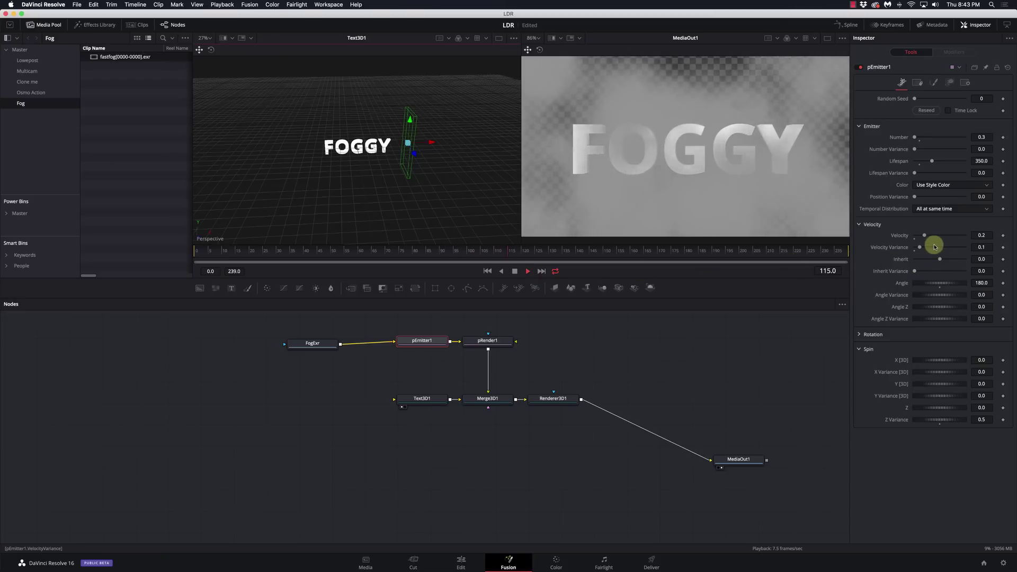
- Set pEmitter1's particle Velocity to 0.15 and move its emission region farther from the text along X
key("space")
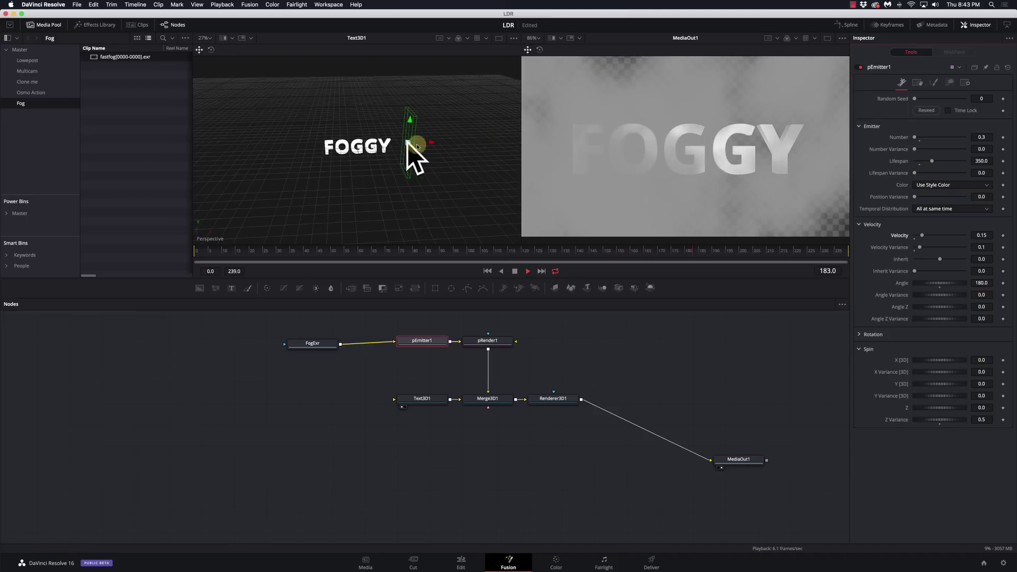
left_click_drag(430, 142, 444, 142)
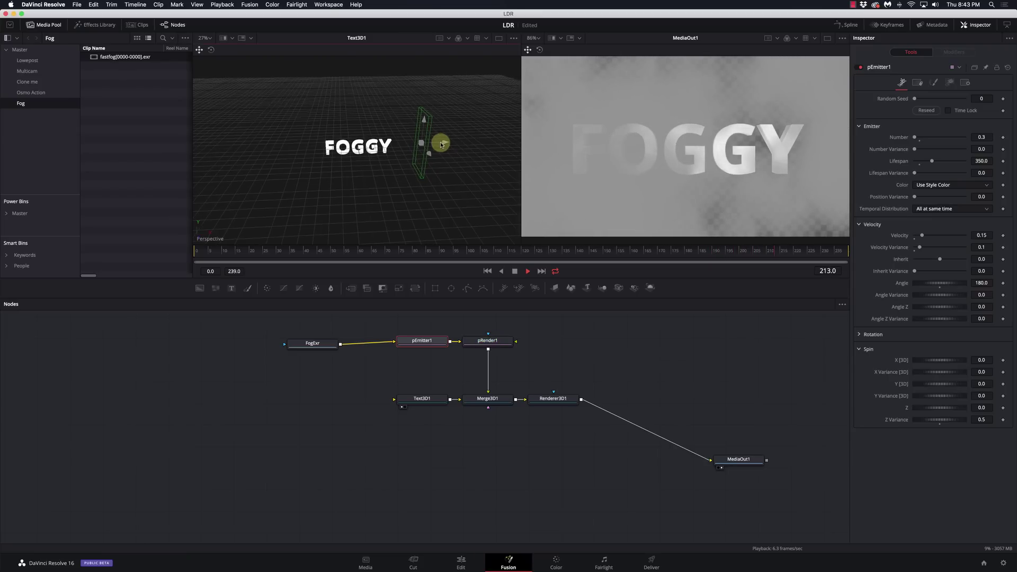
- Play the Fusion composition from its start on the Edit page timeline to examine how the fog drifts across the text
left_click(461, 564)
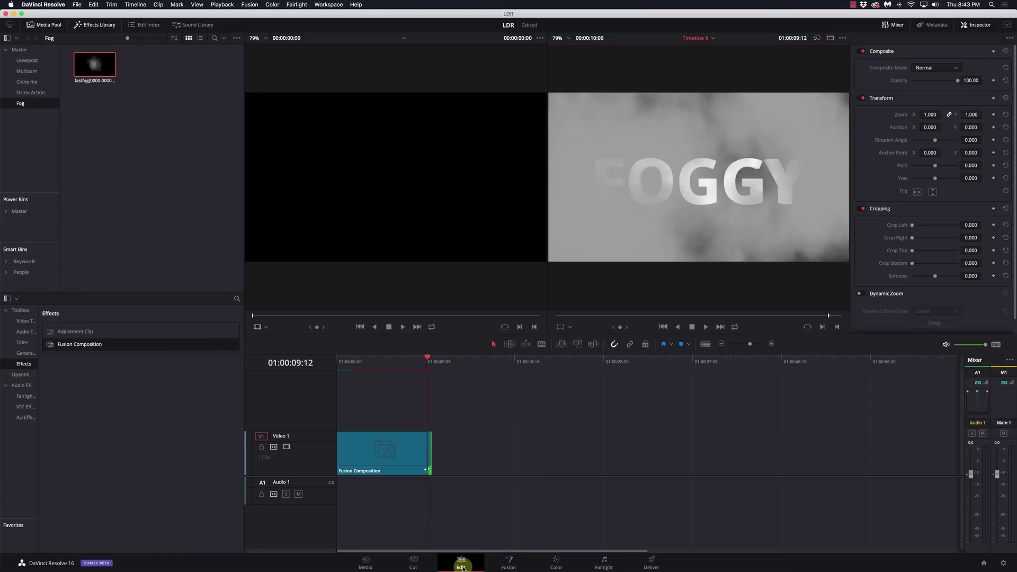
left_click_drag(351, 362, 314, 364)
key("space")
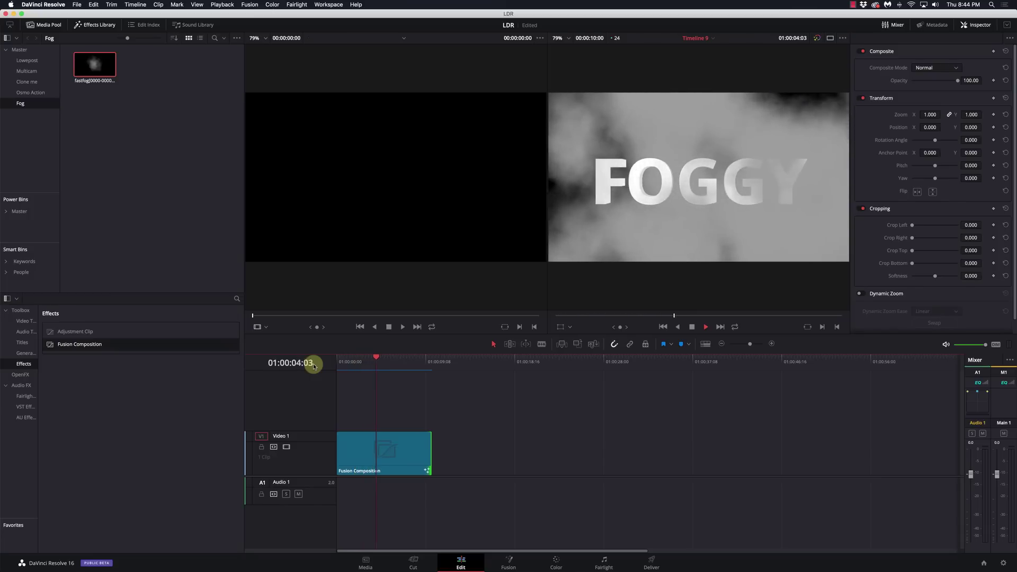
key("space")
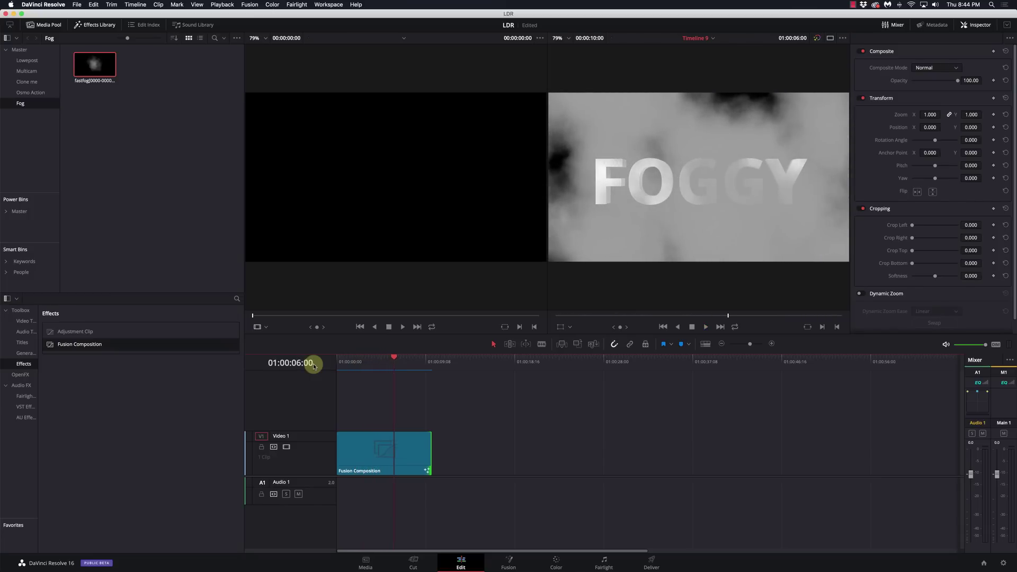
left_click_drag(395, 363, 332, 365)
key("space")
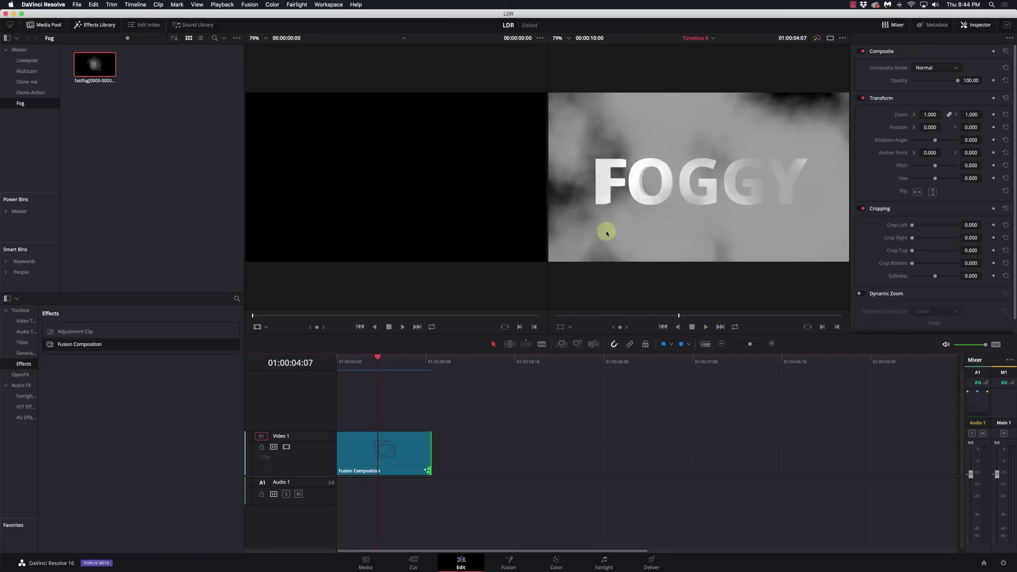
key("space")
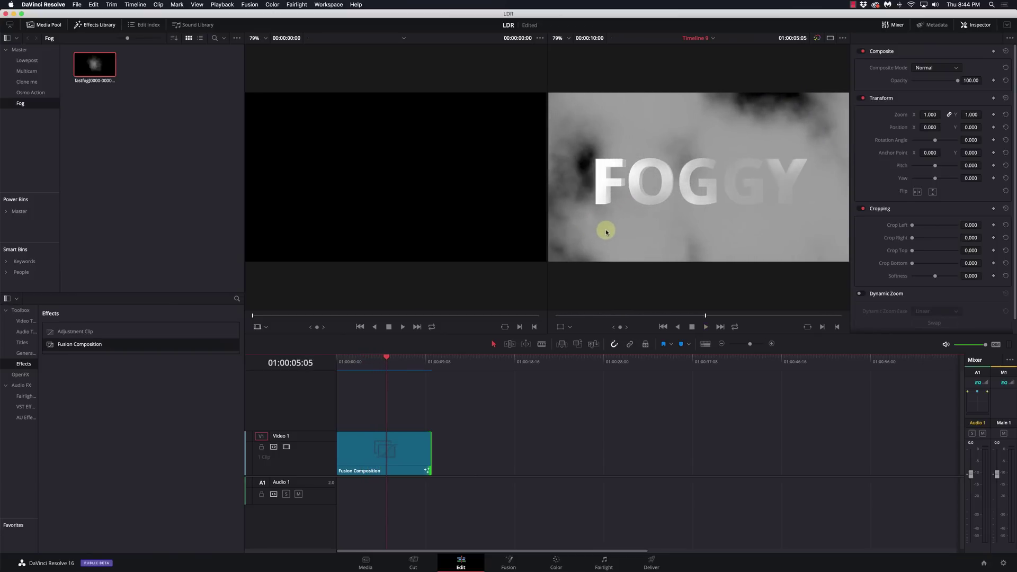
- Return to the Fusion composition and set pRender1's Pre-Generate Frames to 150
left_click(514, 568)
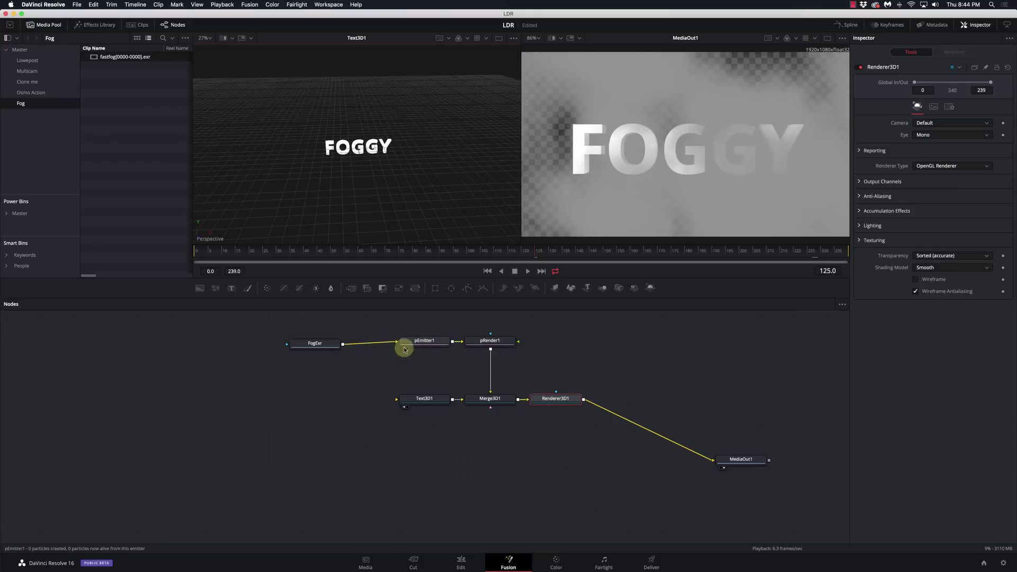
mouse_move(463, 254)
left_mouse_down()
mouse_move(370, 255)
mouse_move(470, 260)
left_mouse_up()
left_click(493, 342)
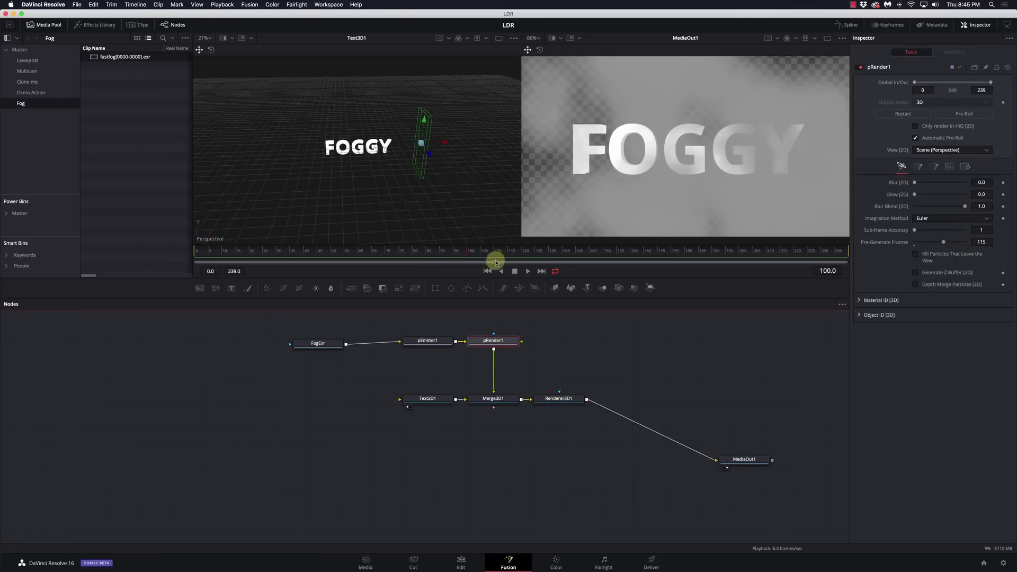
left_click_drag(496, 256, 579, 256)
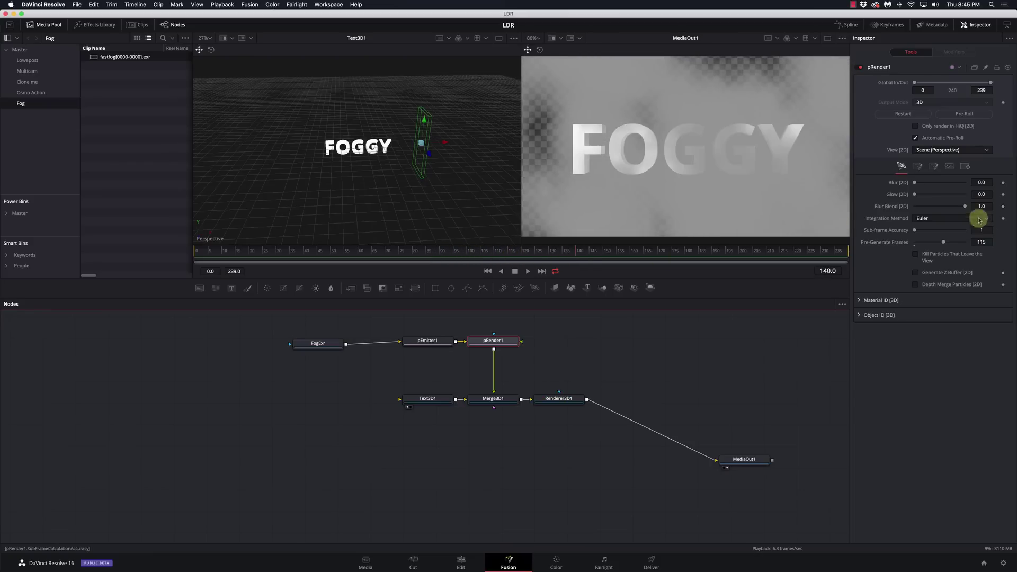
left_click(991, 242)
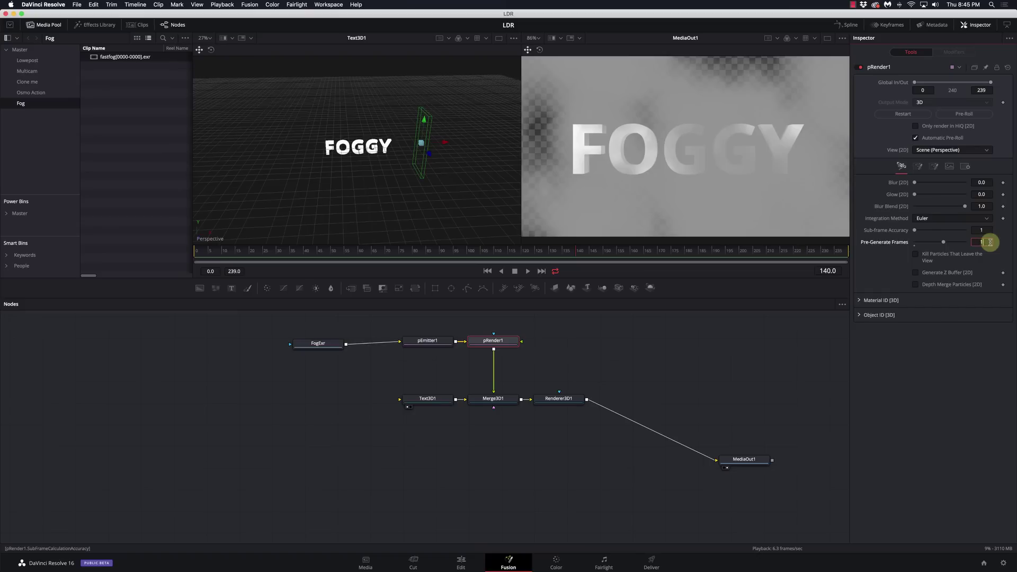
key("Tab")
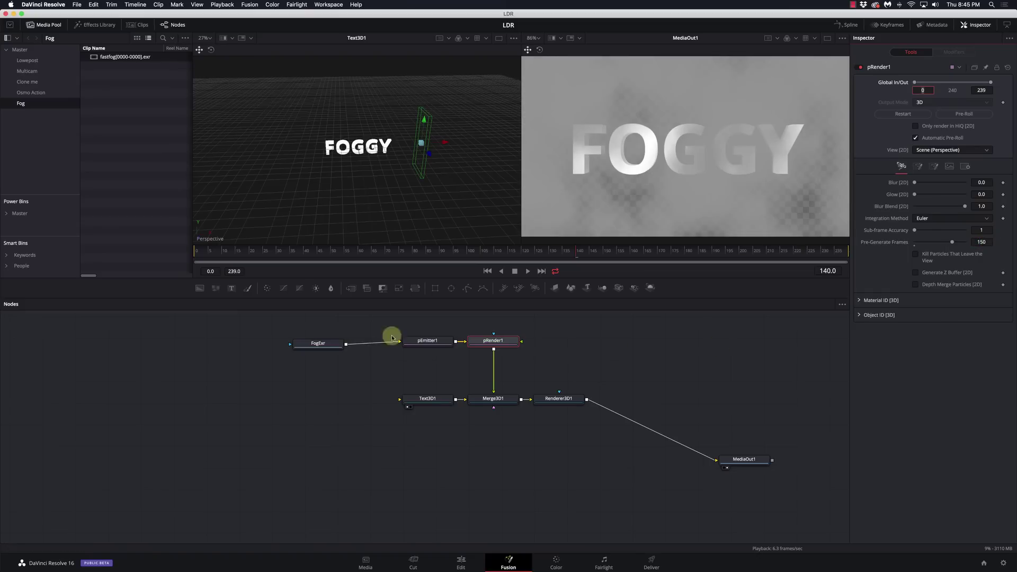
- Set pRender1's Pre-Generate Frames to 200 after viewing frame 0, and check the fog at the last frame, 239
left_click(201, 256)
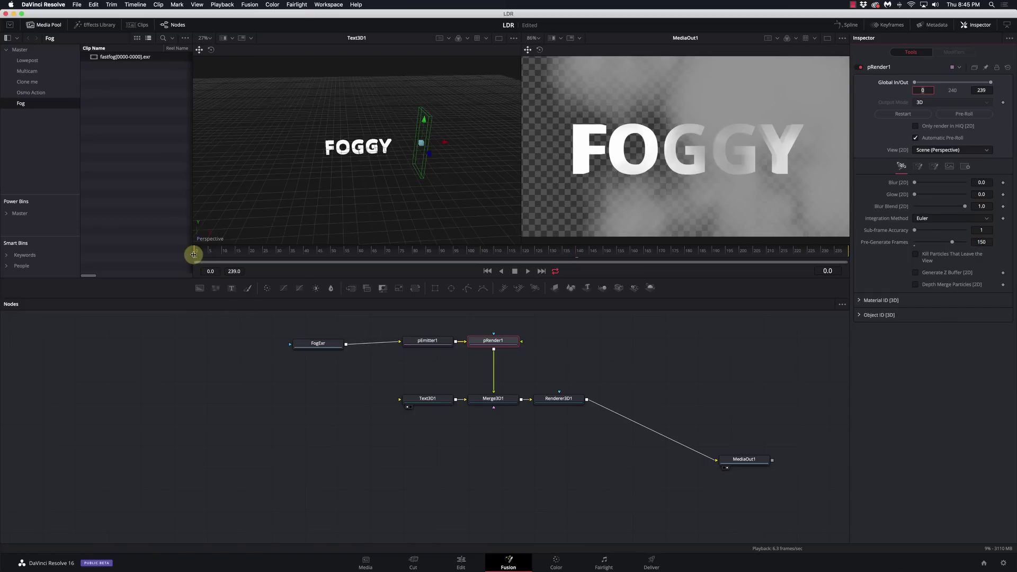
left_click(981, 242)
key("Tab")
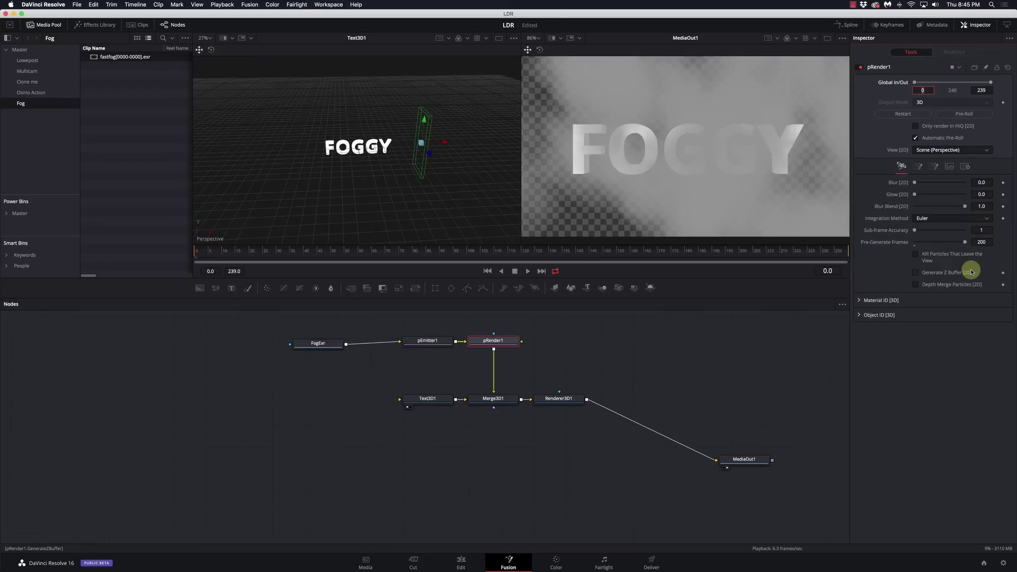
left_click_drag(830, 253, 843, 255)
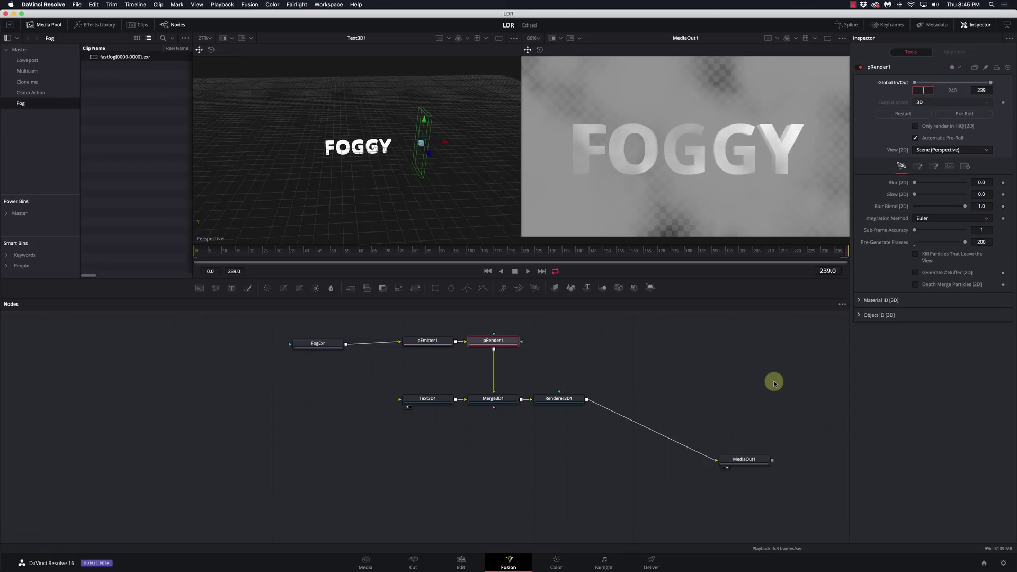
- Make room in the particle branch and insert a pTurbulence node between pEmitter1 and pRender1
left_click_drag(427, 342, 402, 345)
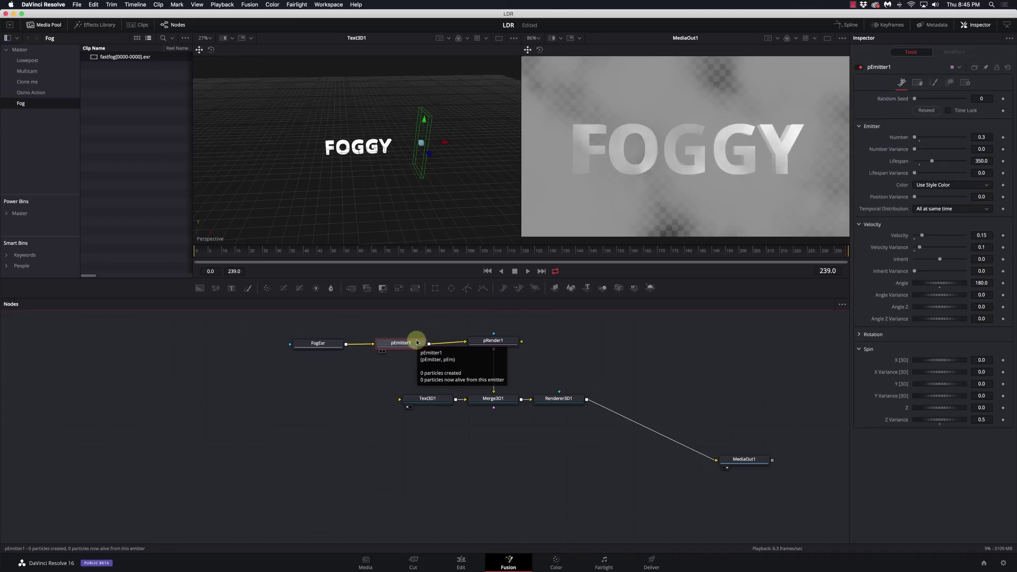
key("shift+space")
type("render")
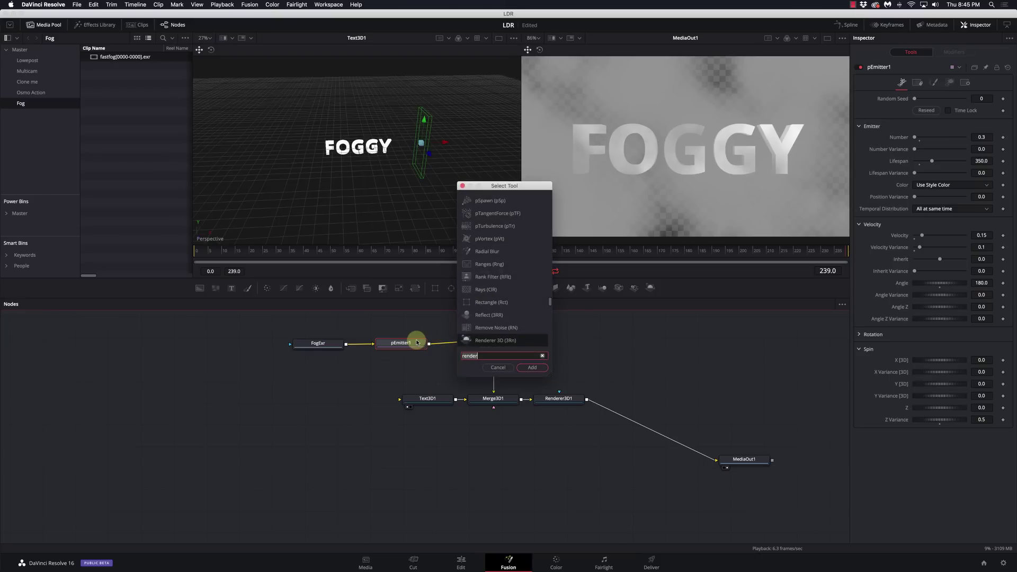
key("BackSpace")
key("BackSpace")
key("BackSpace")
key("BackSpace")
key("BackSpace")
key("BackSpace")
type("PTU")
key("Return")
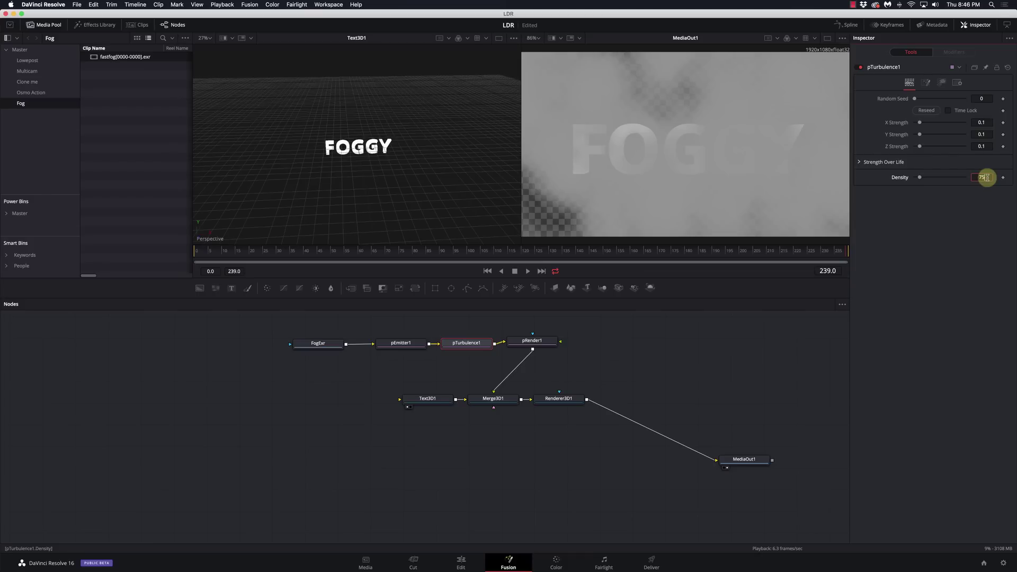
- Set pTurbulence1's Density to 75 and its X and Y Strength to 0.2 while previewing the animation
key("Tab")
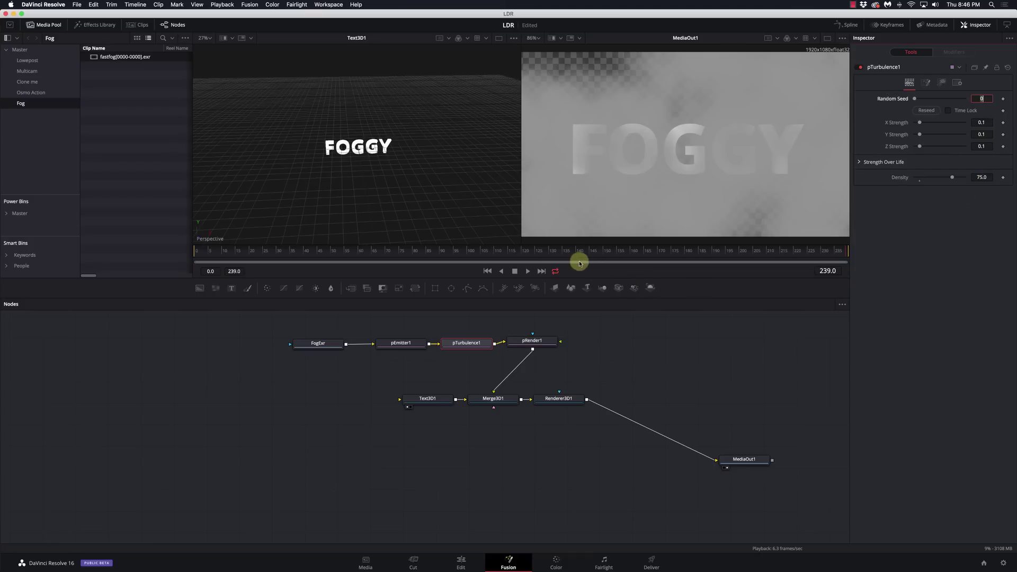
left_click(529, 272)
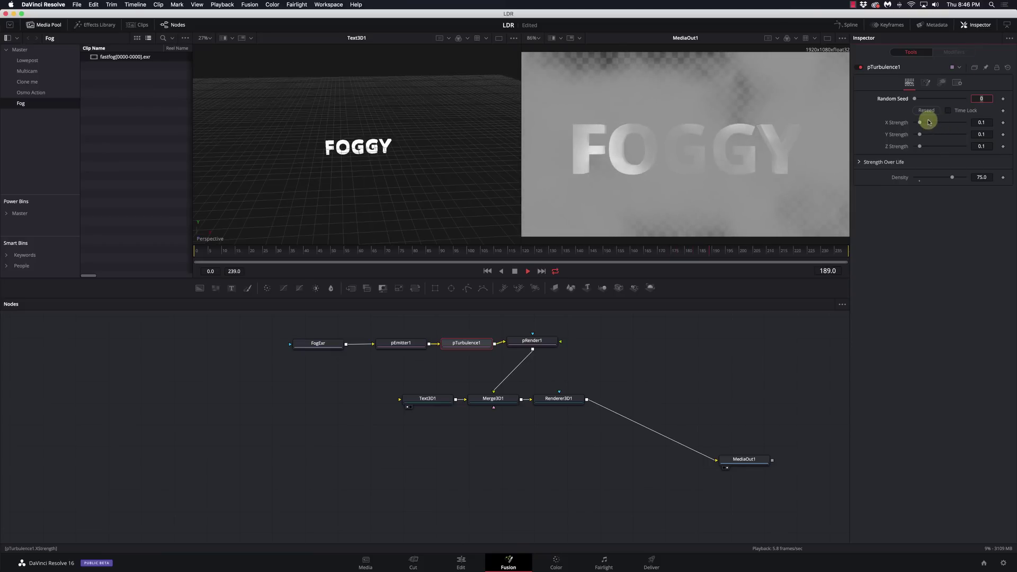
left_click_drag(922, 123, 930, 130)
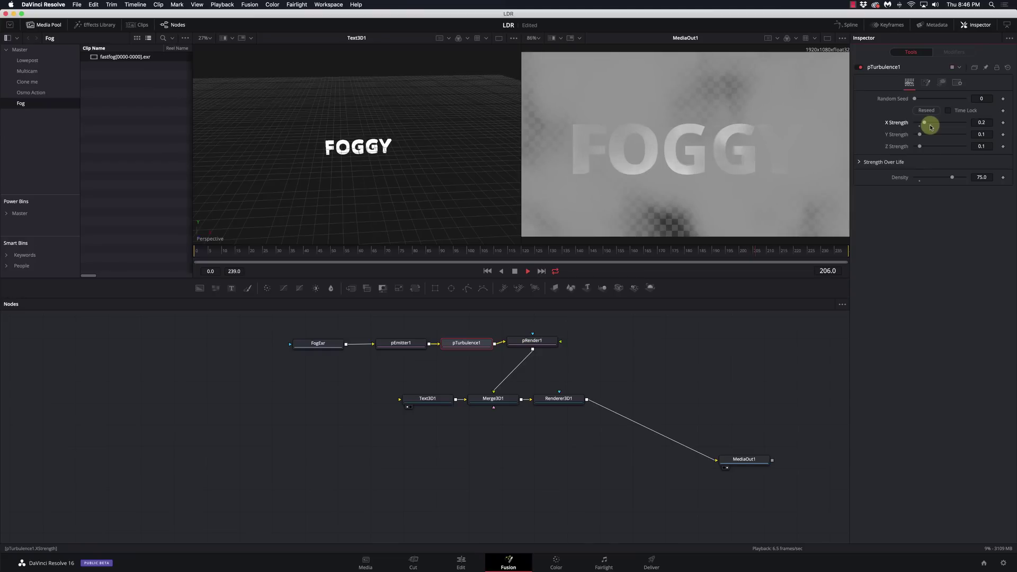
left_click_drag(932, 137, 932, 137)
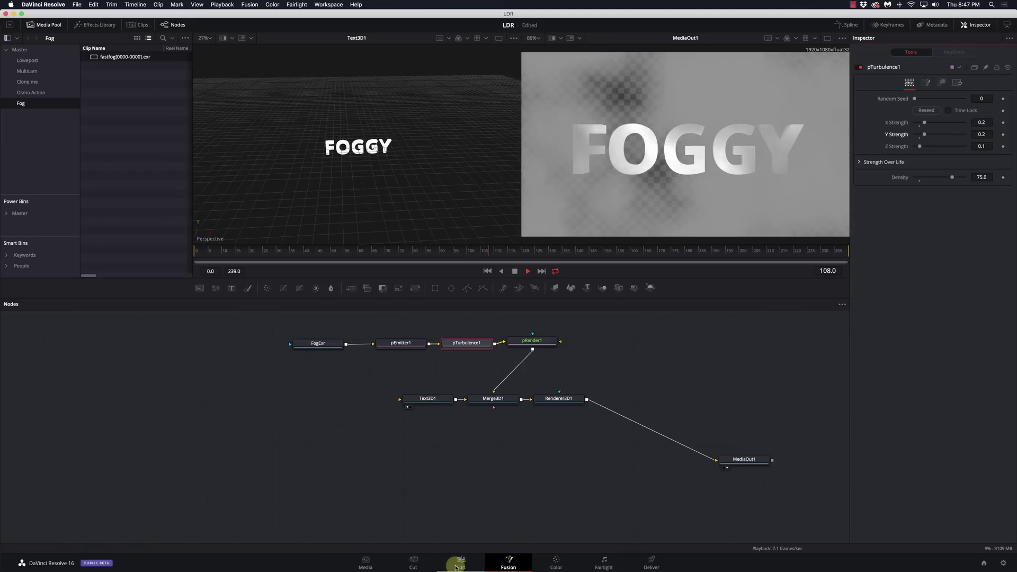
key("space")
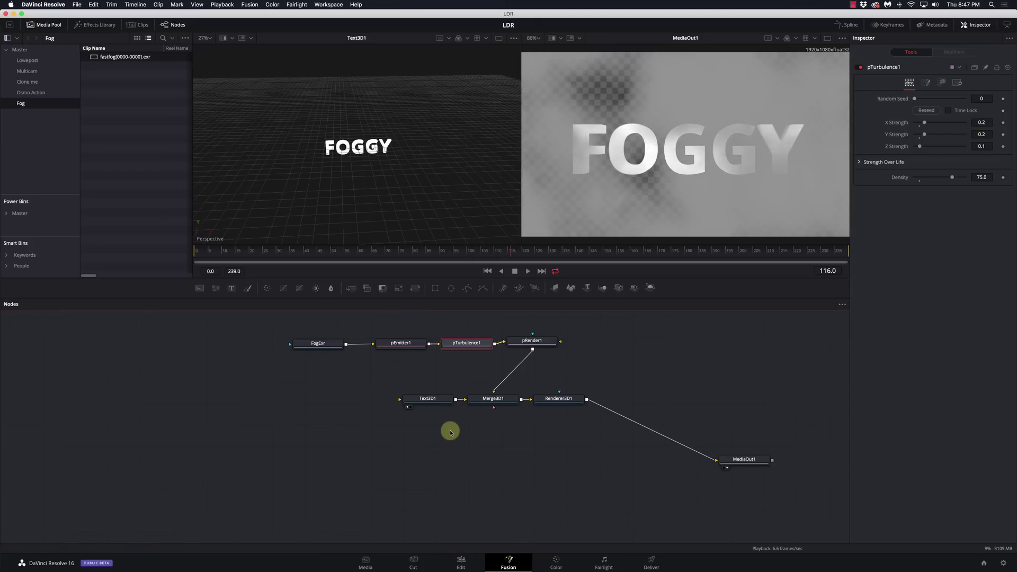
- Add a Spot Light node connected to Merge3D1 and pull the light out in front of the FOGGY text
key("shift+space")
type("PTU")
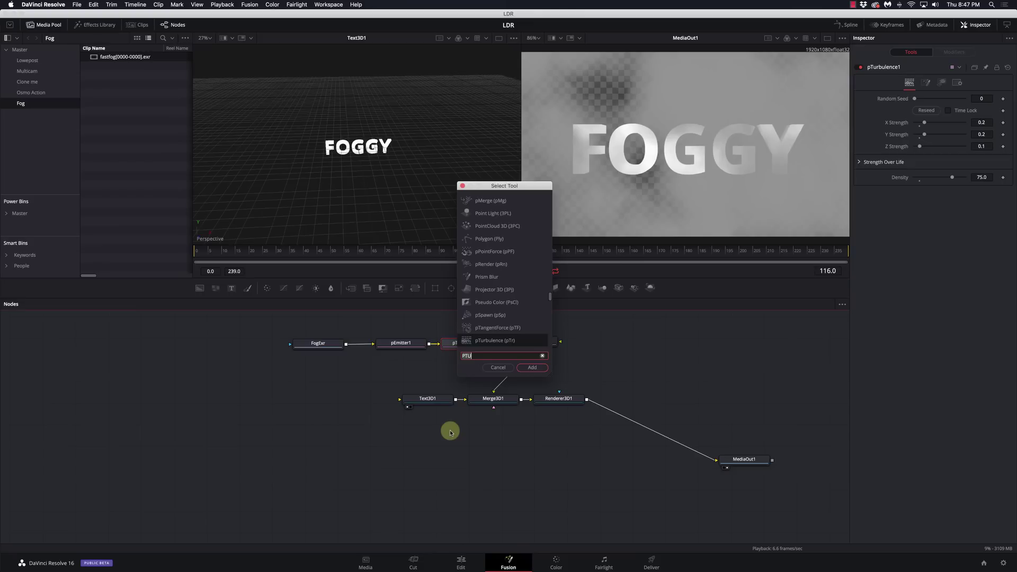
key("BackSpace")
key("BackSpace")
key("BackSpace")
type("SPO")
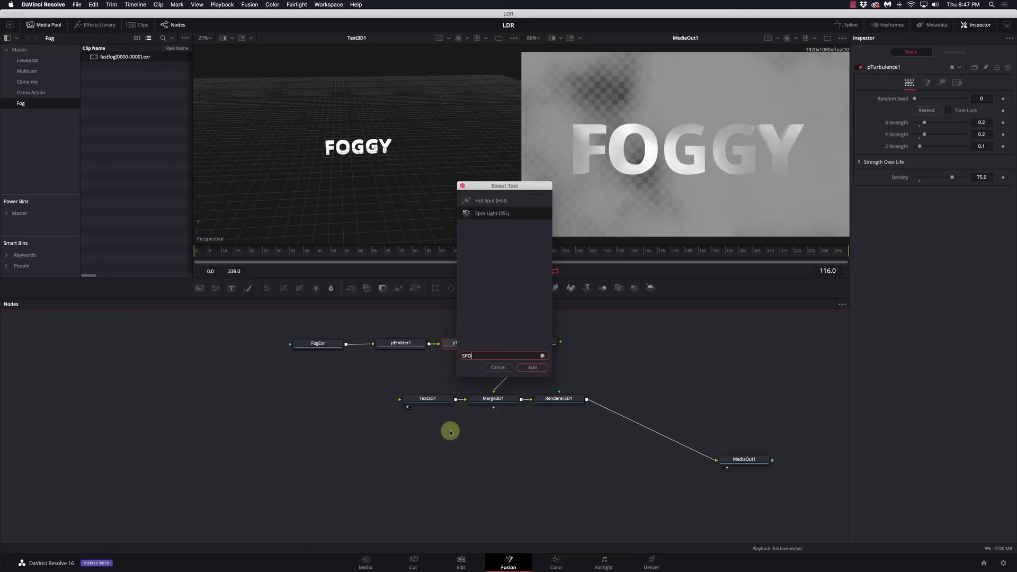
key("Return")
left_click_drag(466, 366, 493, 402)
left_click_drag(359, 154, 363, 185)
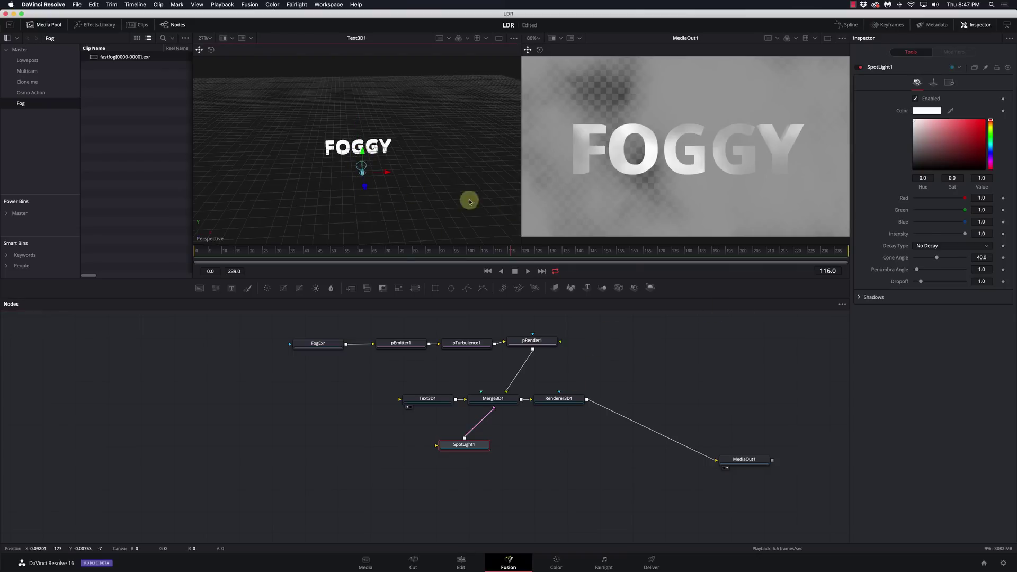
- Enable Lighting and Shadows in the 3D options of the perspective viewer
right_click(403, 187)
mouse_move(448, 220)
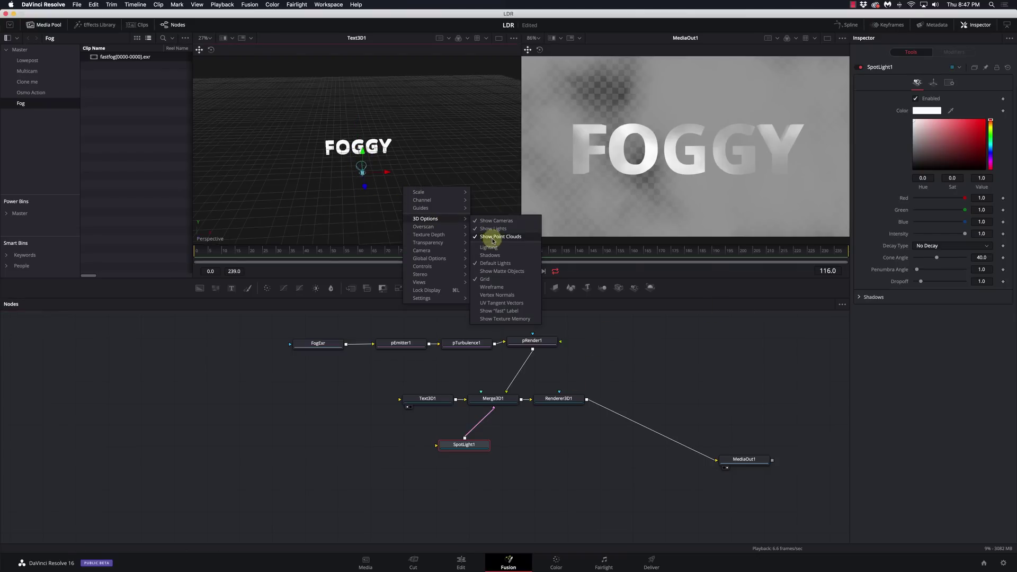
left_click(489, 246)
right_click(459, 207)
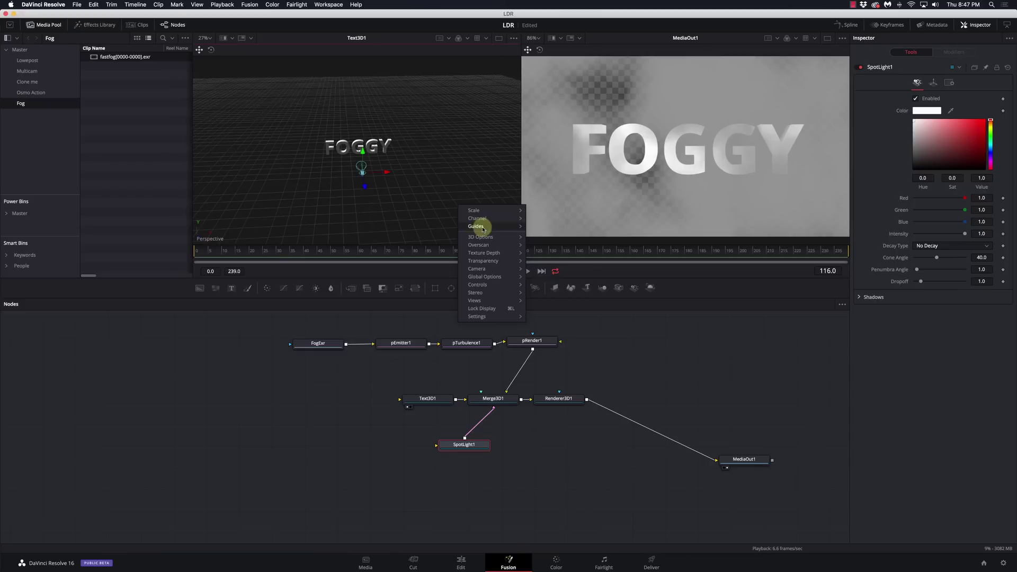
mouse_move(489, 242)
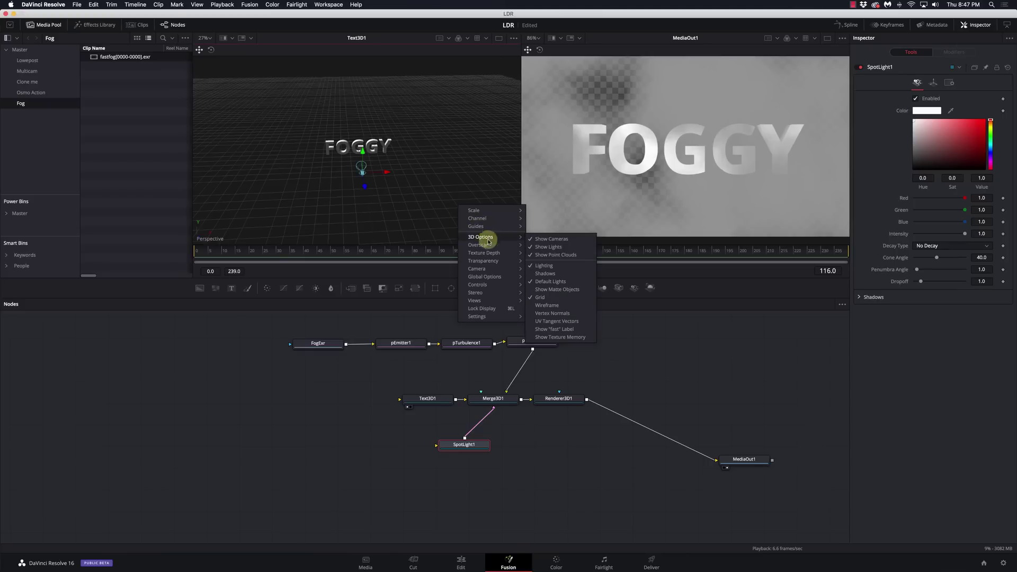
left_click(552, 274)
- Enable lighting in Renderer3D1 so that the spotlight affects the rendered scene
left_click(563, 402)
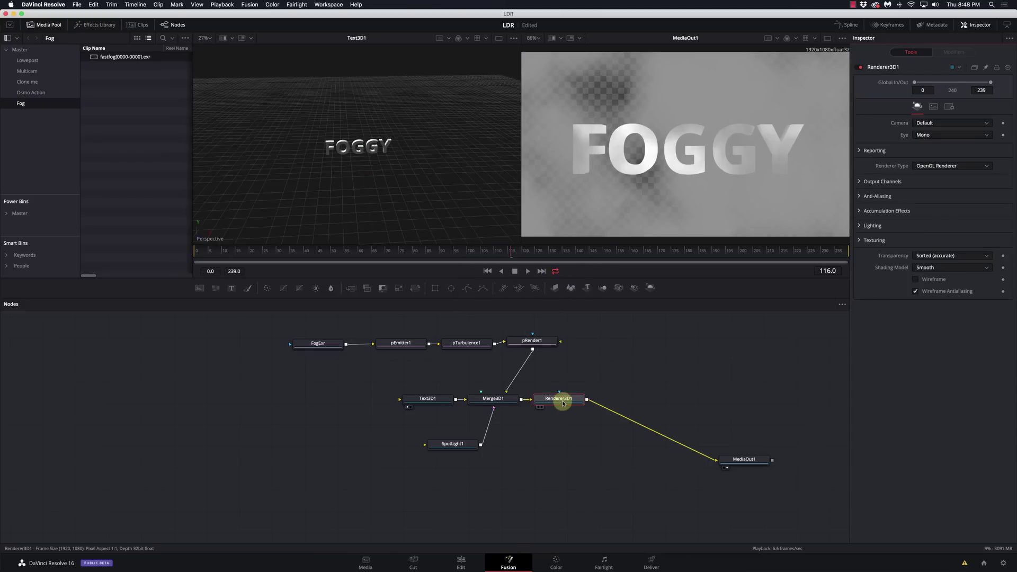
left_click(859, 227)
left_click(917, 237)
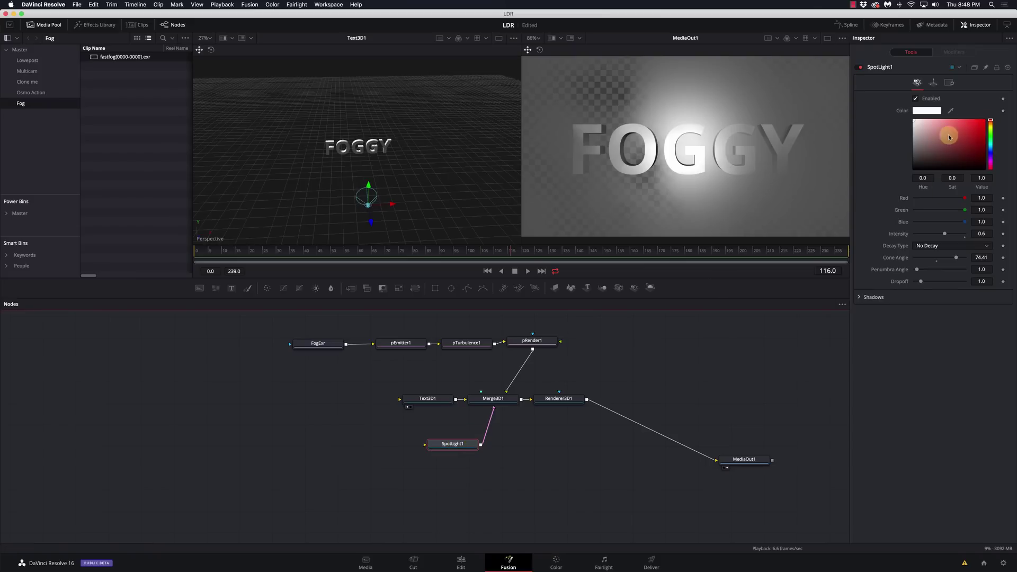
- Tint SpotLight1 pale yellow with hue 0.128, saturation 0.098 and value 0.976
left_click(991, 126)
left_click_drag(948, 119, 920, 123)
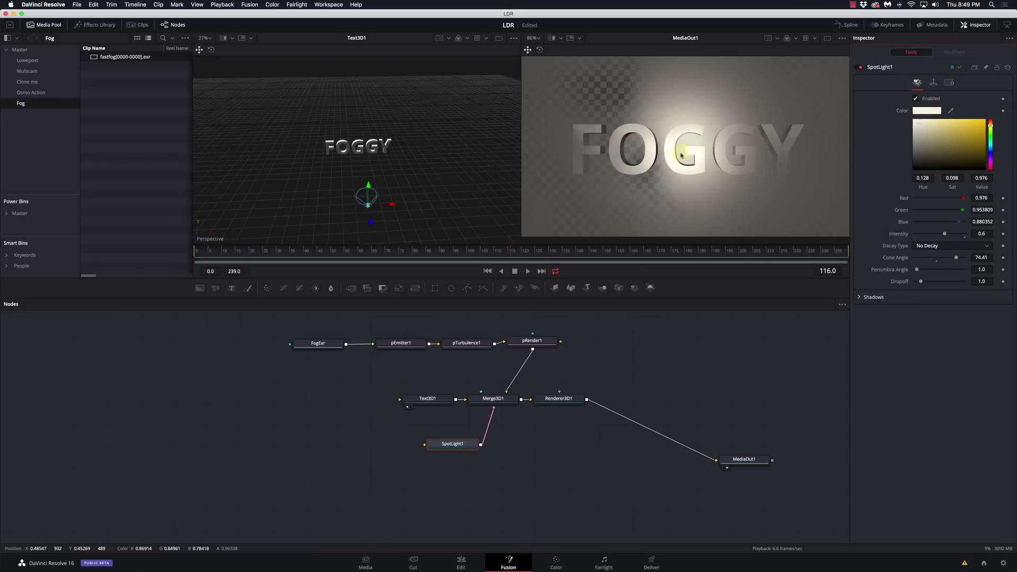
- Play the lit composition from the start of the Edit page timeline and examine the fog and shadows around the text
left_click(460, 565)
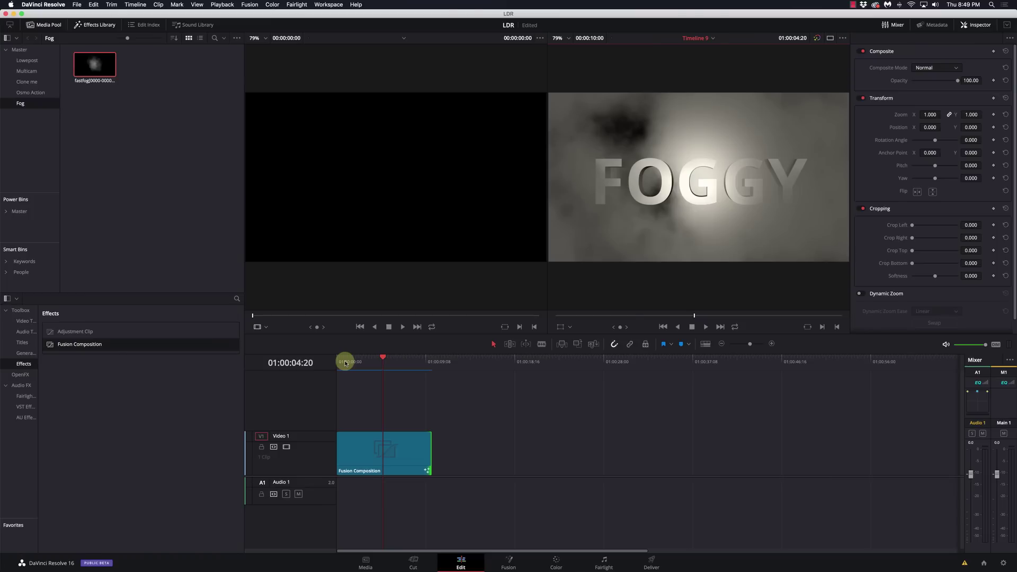
left_click(336, 362)
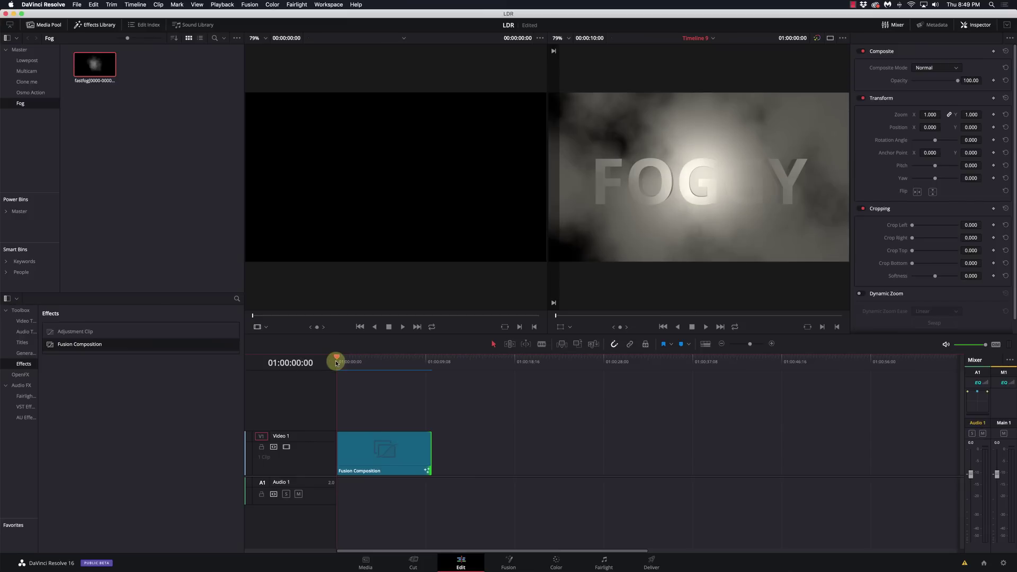
key("space")
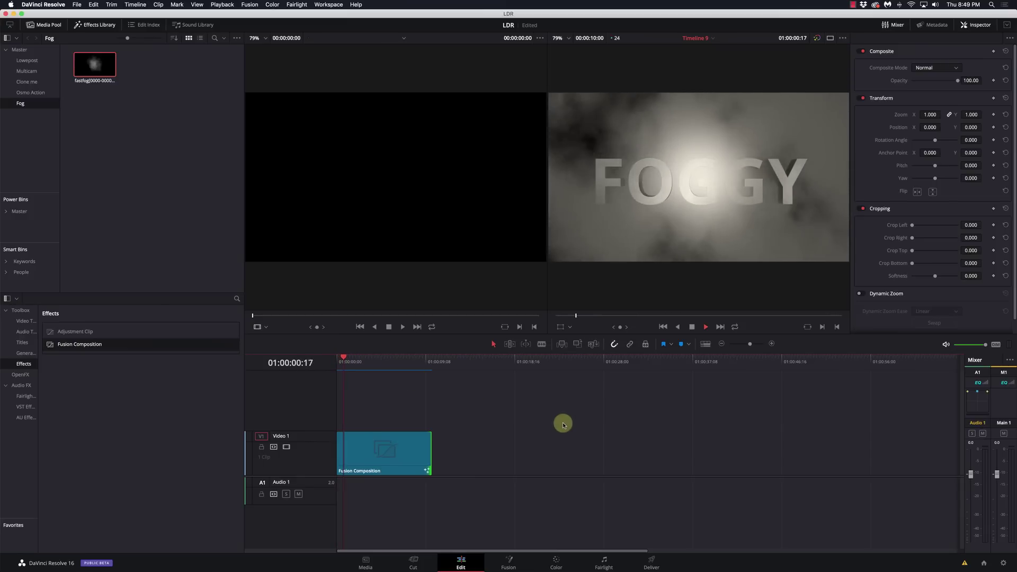
key("space")
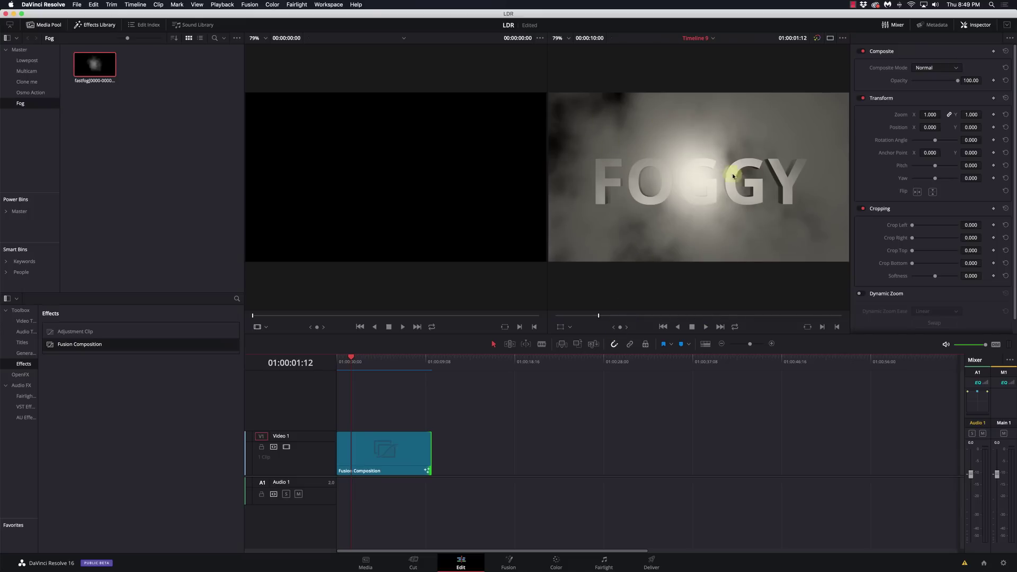
left_click_drag(352, 359, 344, 359)
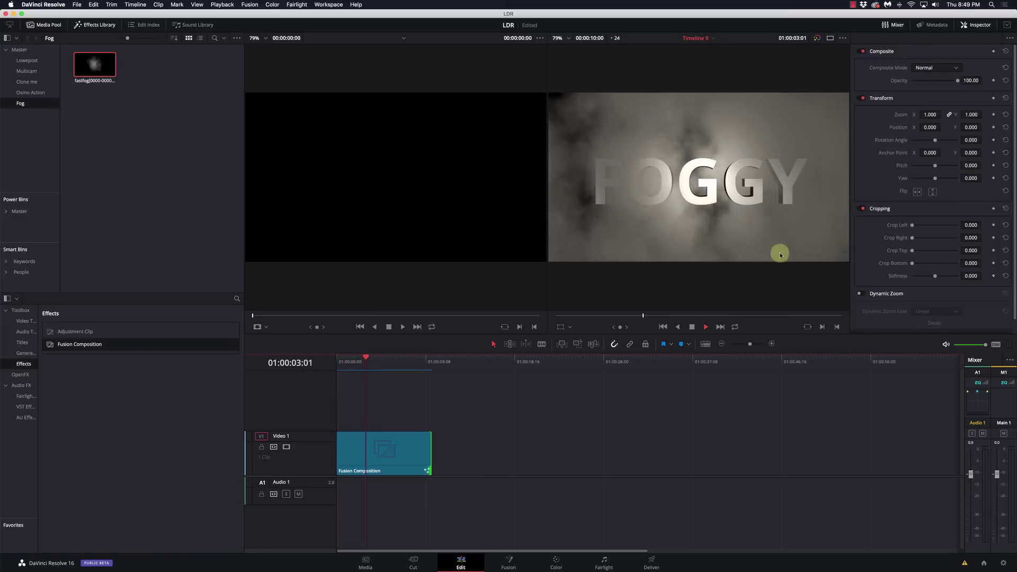
scroll(791, 301, "up", 4)
scroll(772, 252, "down", 5)
scroll(771, 252, "up", 1)
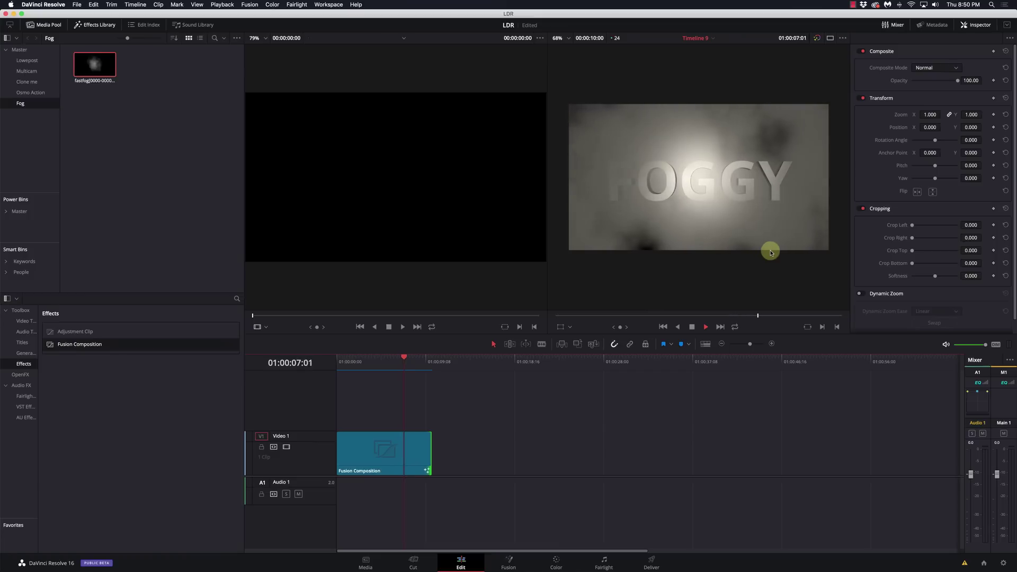